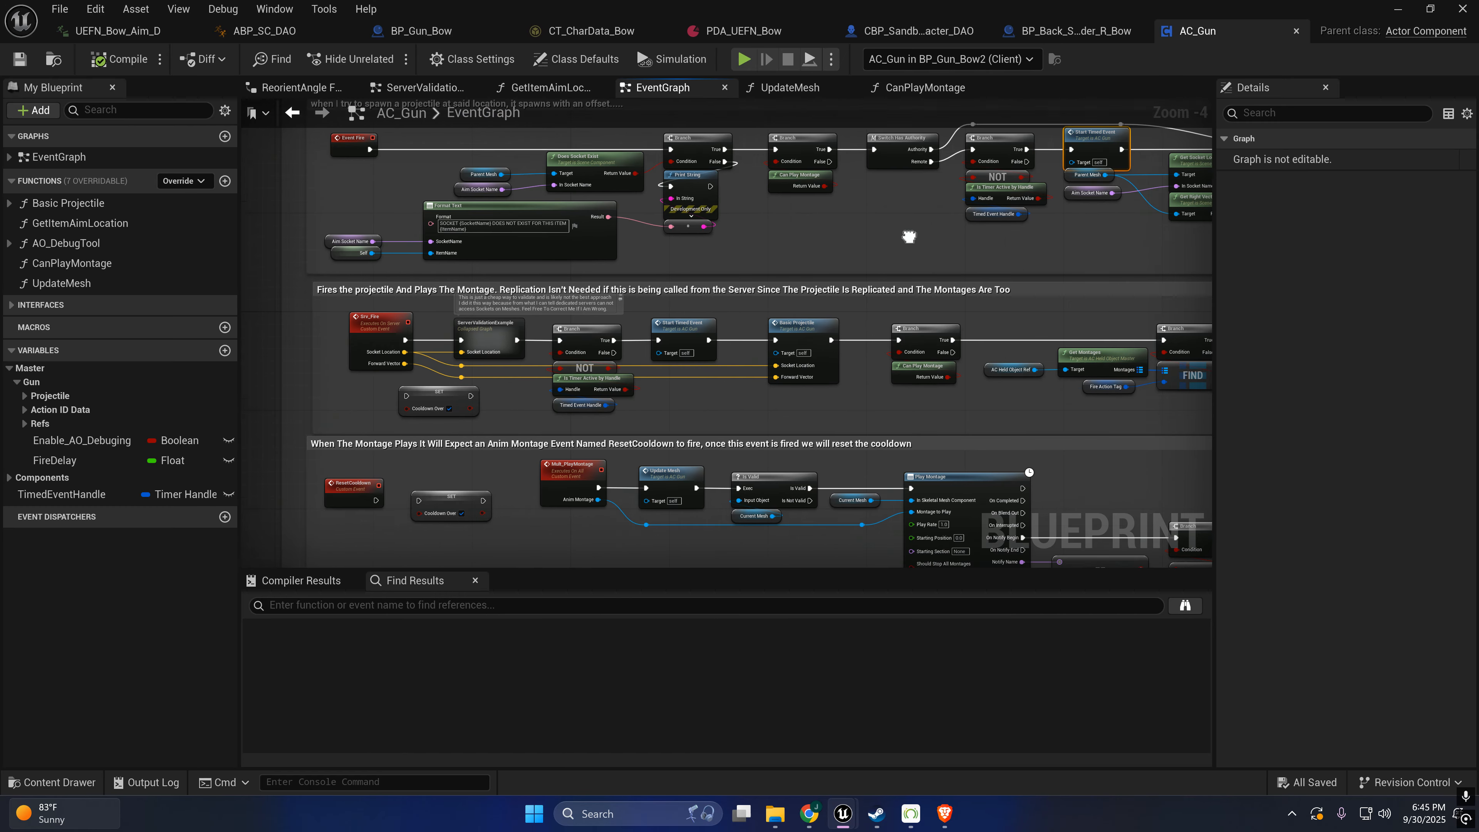
# - Examine the fire event's authority switch, timer-active checks and Start Timed Event calls in the client and server firing sections
pyautogui.moveTo(668, 405); pyautogui.dragTo(674, 319)
pyautogui.moveTo(796, 249); pyautogui.dragTo(585, 314, button='right')
pyautogui.click(705, 281)
pyautogui.moveTo(709, 283); pyautogui.dragTo(580, 389, button='right')
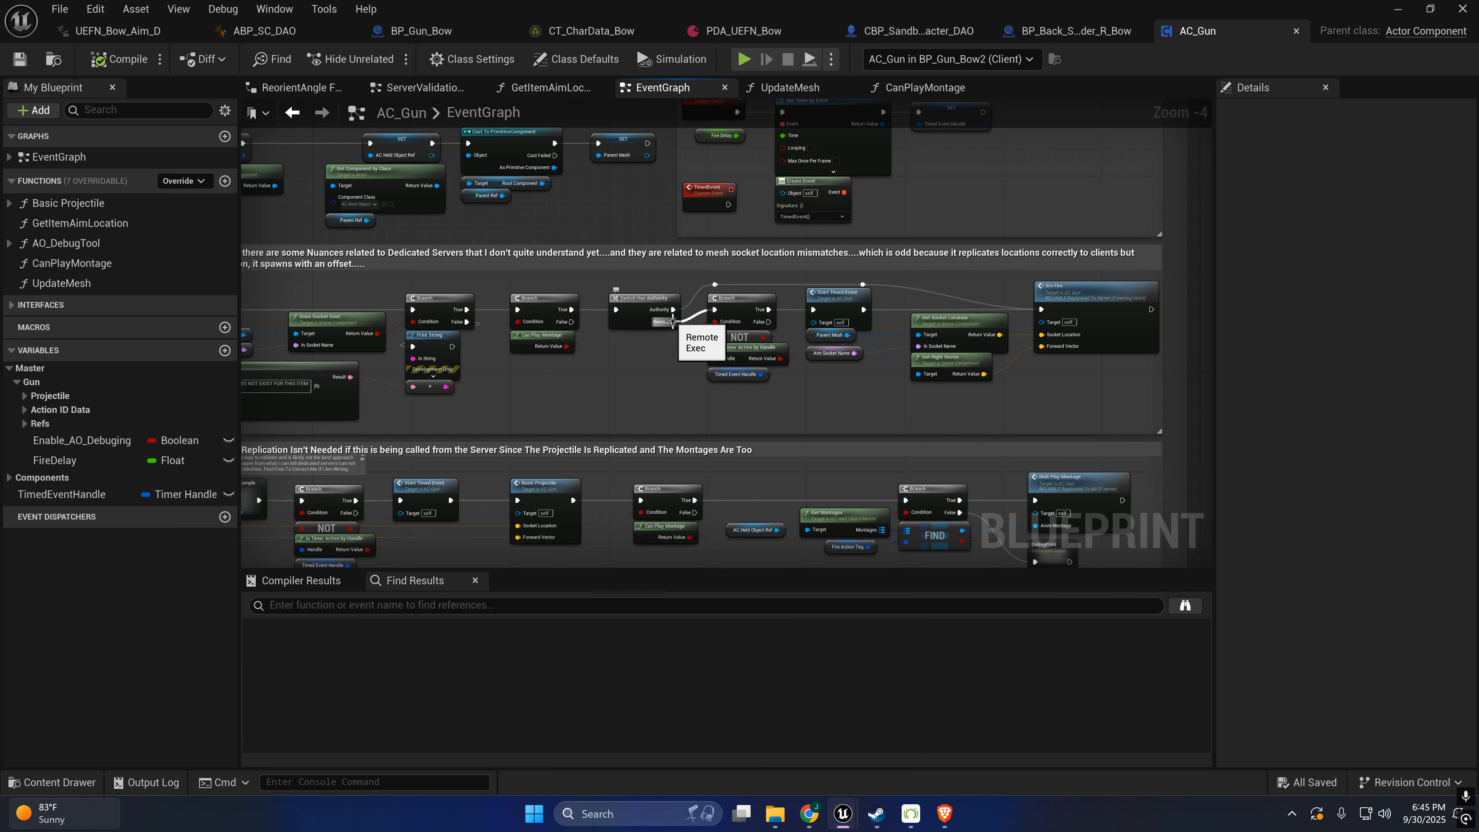
pyautogui.moveTo(673, 321); pyautogui.dragTo(687, 354)
pyautogui.moveTo(668, 355); pyautogui.dragTo(565, 341, button='right')
pyautogui.moveTo(627, 407); pyautogui.dragTo(652, 292)
pyautogui.click(736, 289)
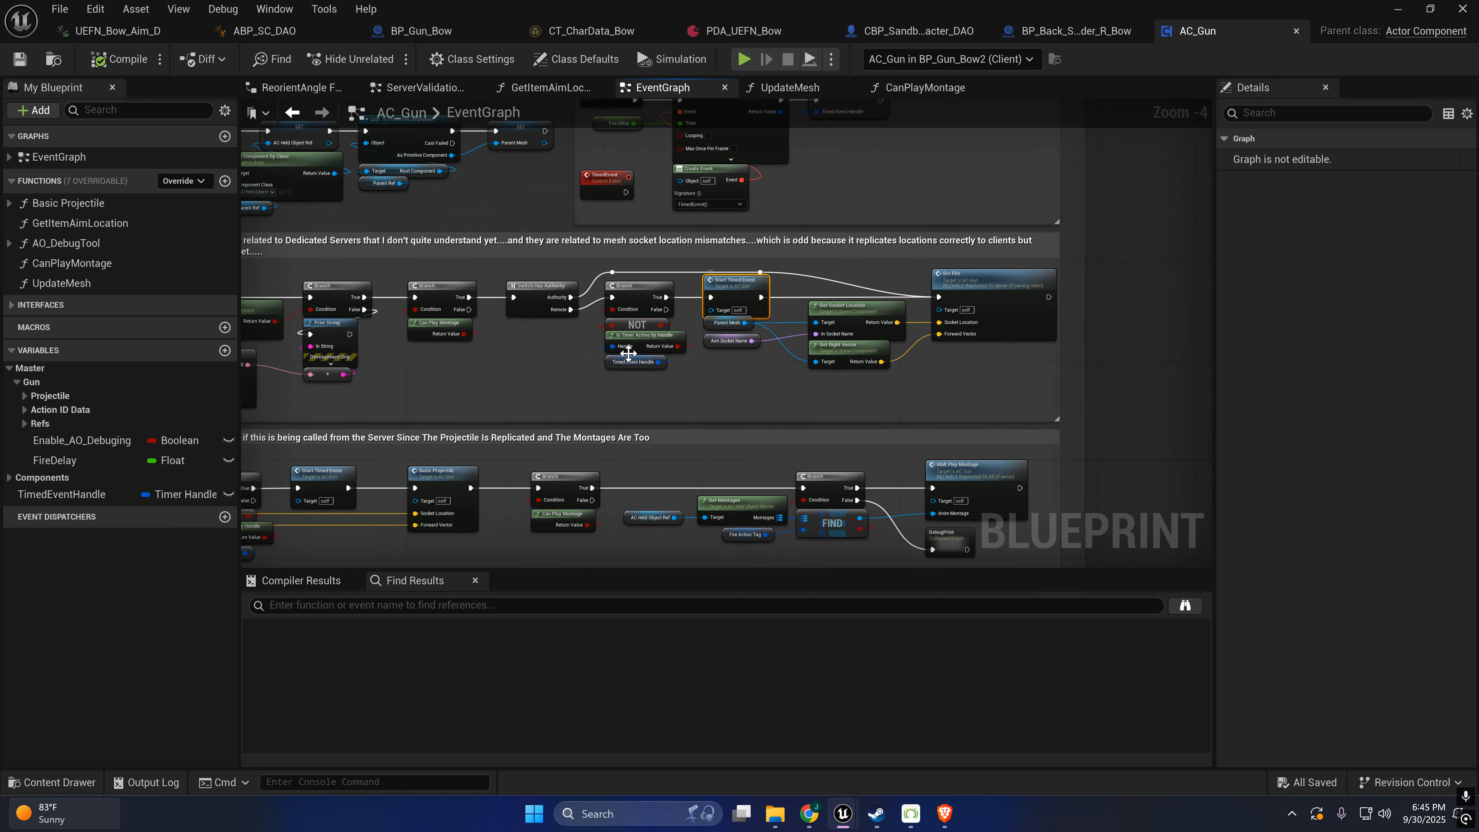
pyautogui.moveTo(473, 416); pyautogui.dragTo(844, 320, button='right')
pyautogui.moveTo(691, 438); pyautogui.dragTo(815, 349)
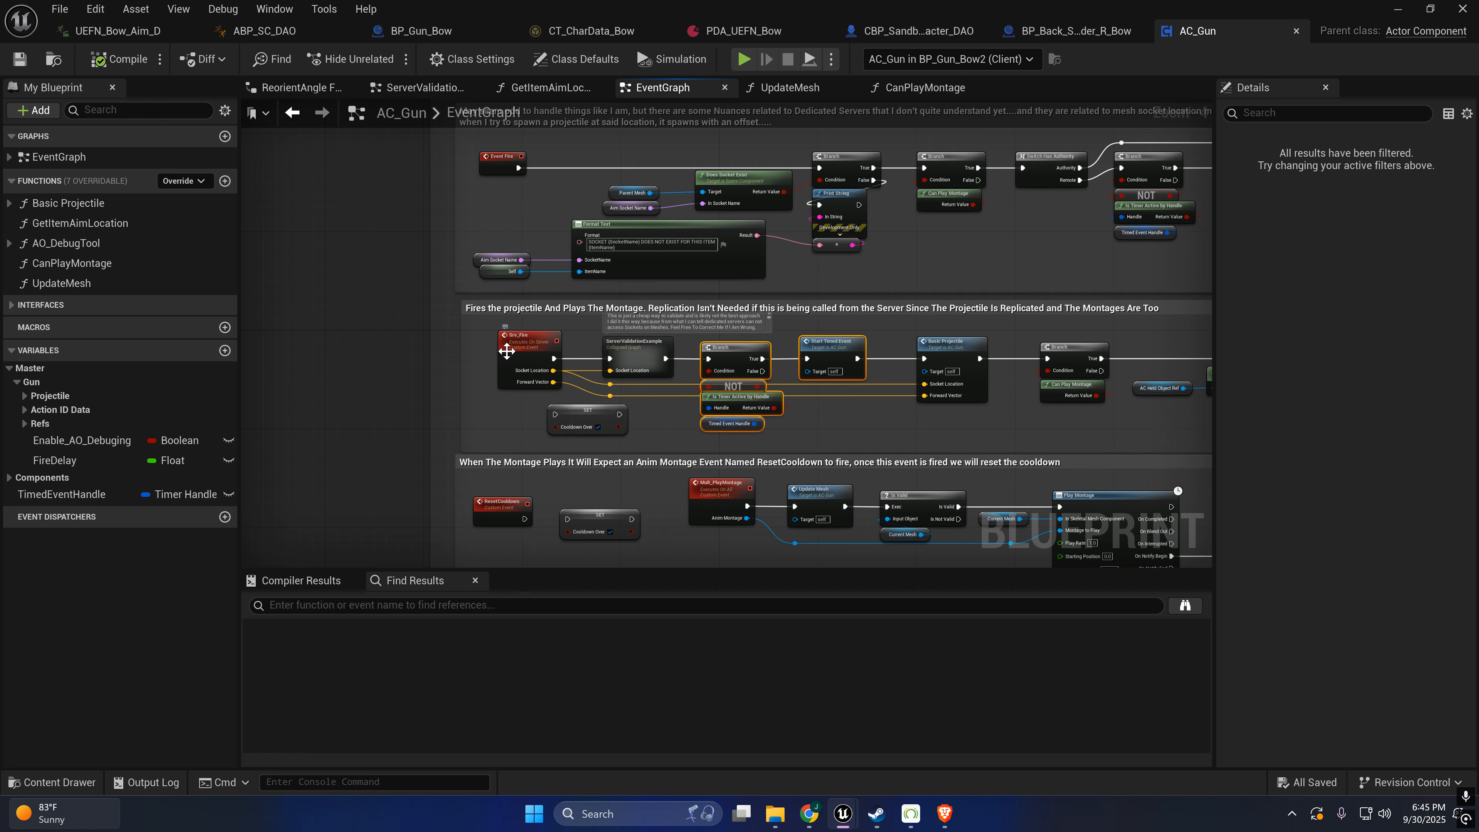
pyautogui.moveTo(512, 348); pyautogui.dragTo(238, 346, button='right')
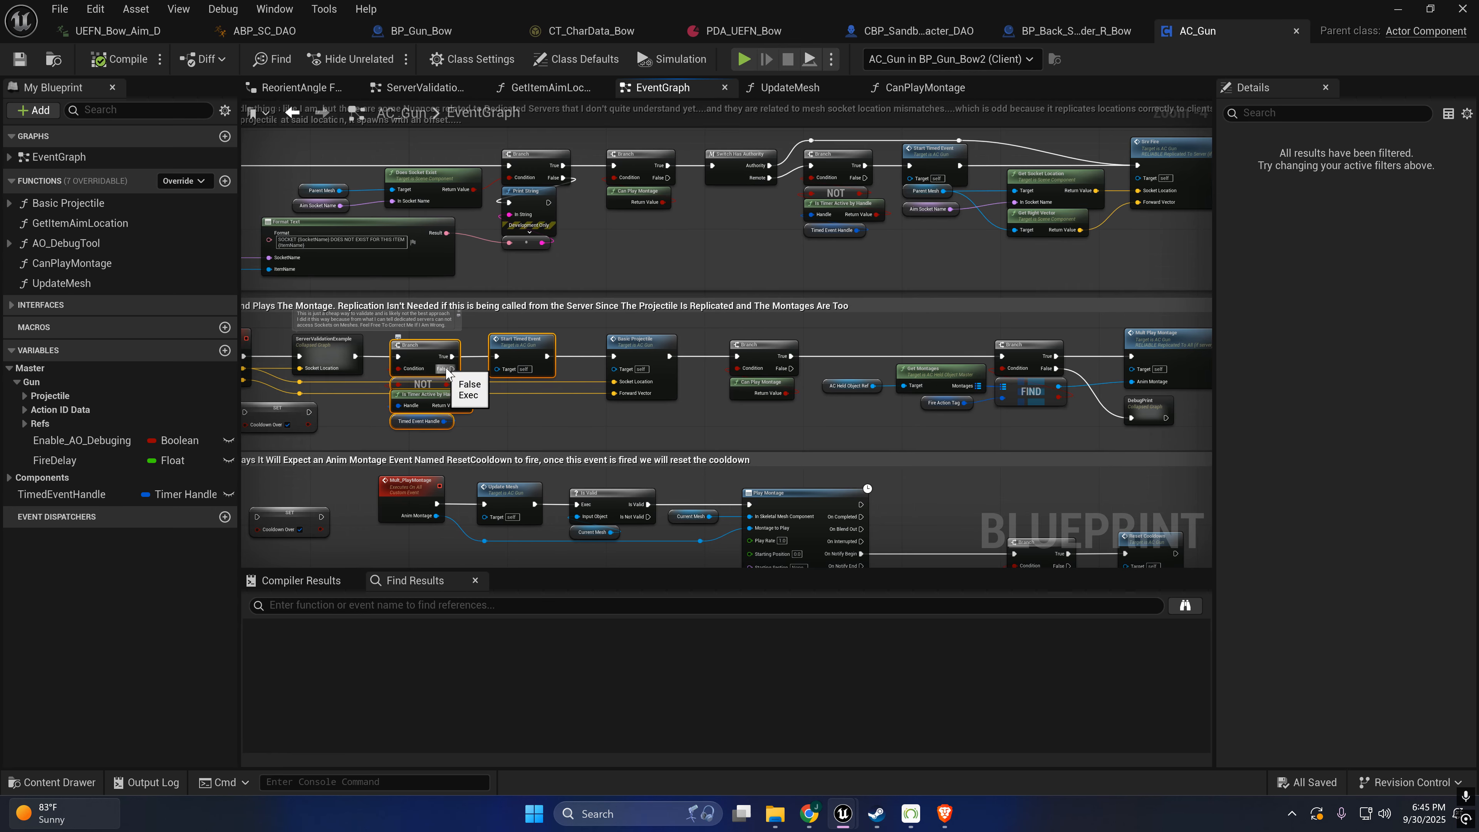
# - Inspect the Timed Event section, covering the TimedEvent custom event, the Set Timer by Event node and the Timed Event Handle setter
pyautogui.moveTo(553, 320); pyautogui.dragTo(338, 495, button='right')
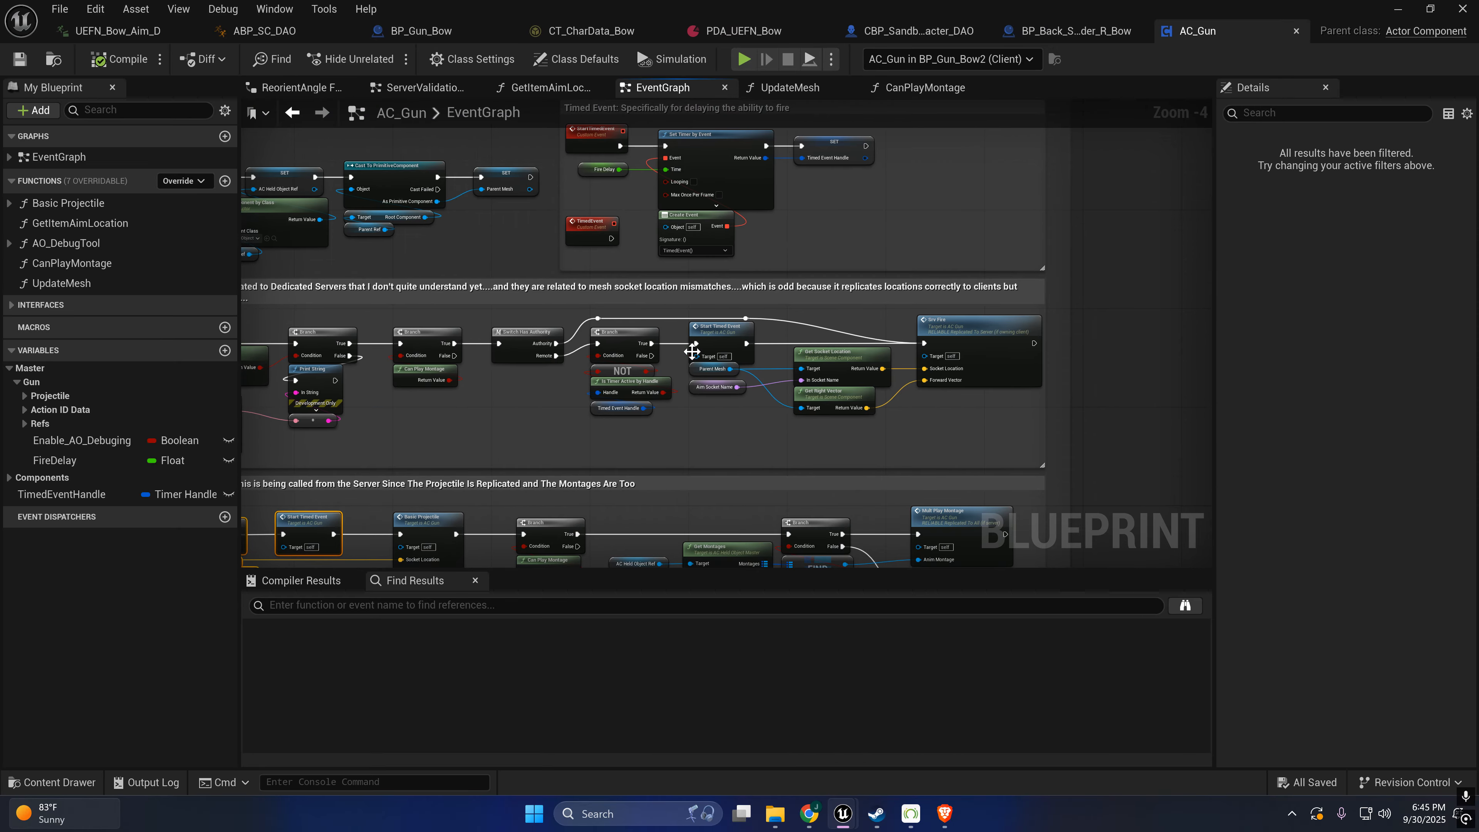
pyautogui.moveTo(682, 300); pyautogui.dragTo(528, 424, button='right')
pyautogui.moveTo(419, 282); pyautogui.dragTo(585, 368, button='right')
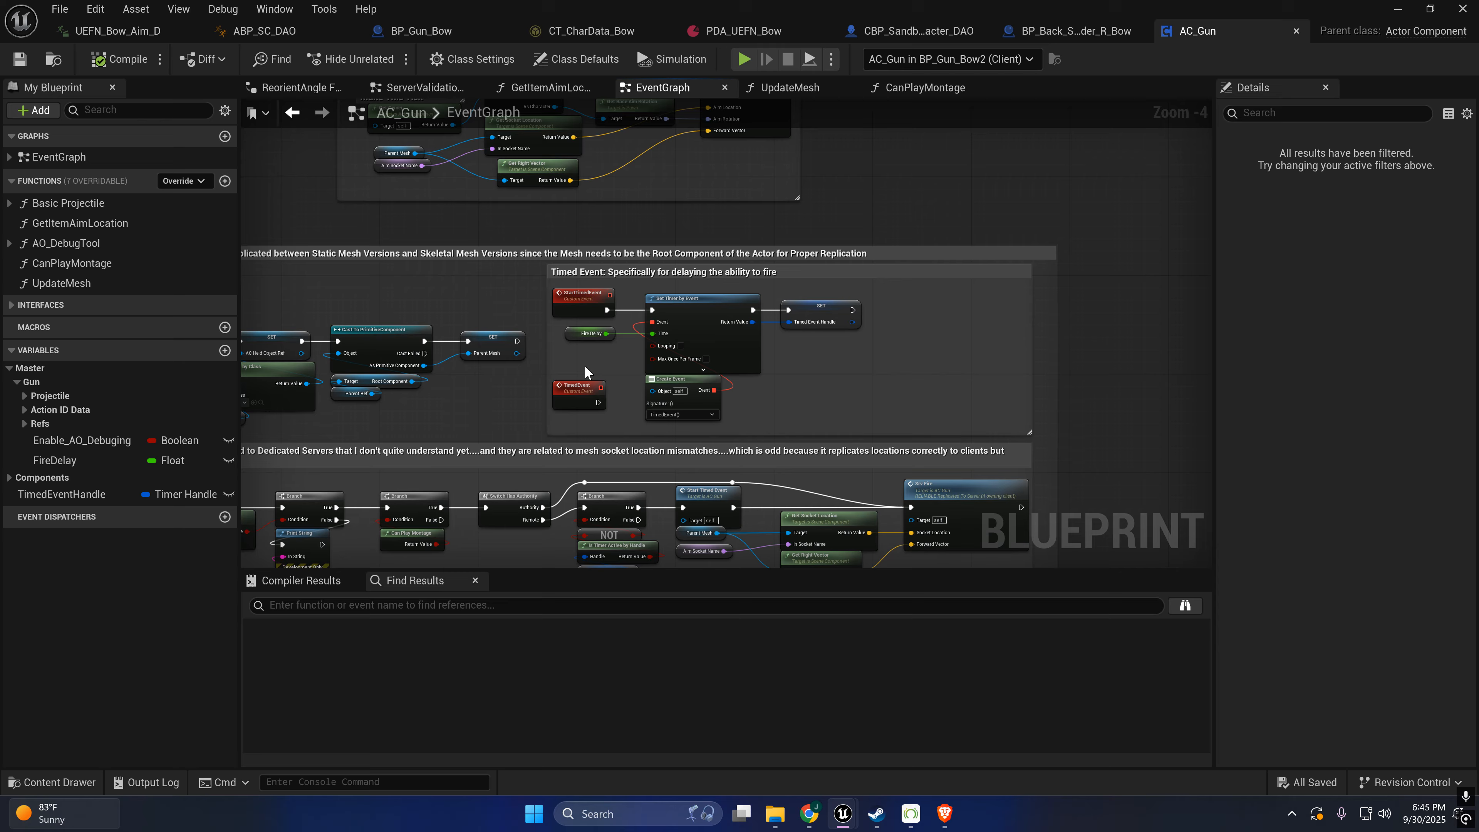
pyautogui.click(578, 397)
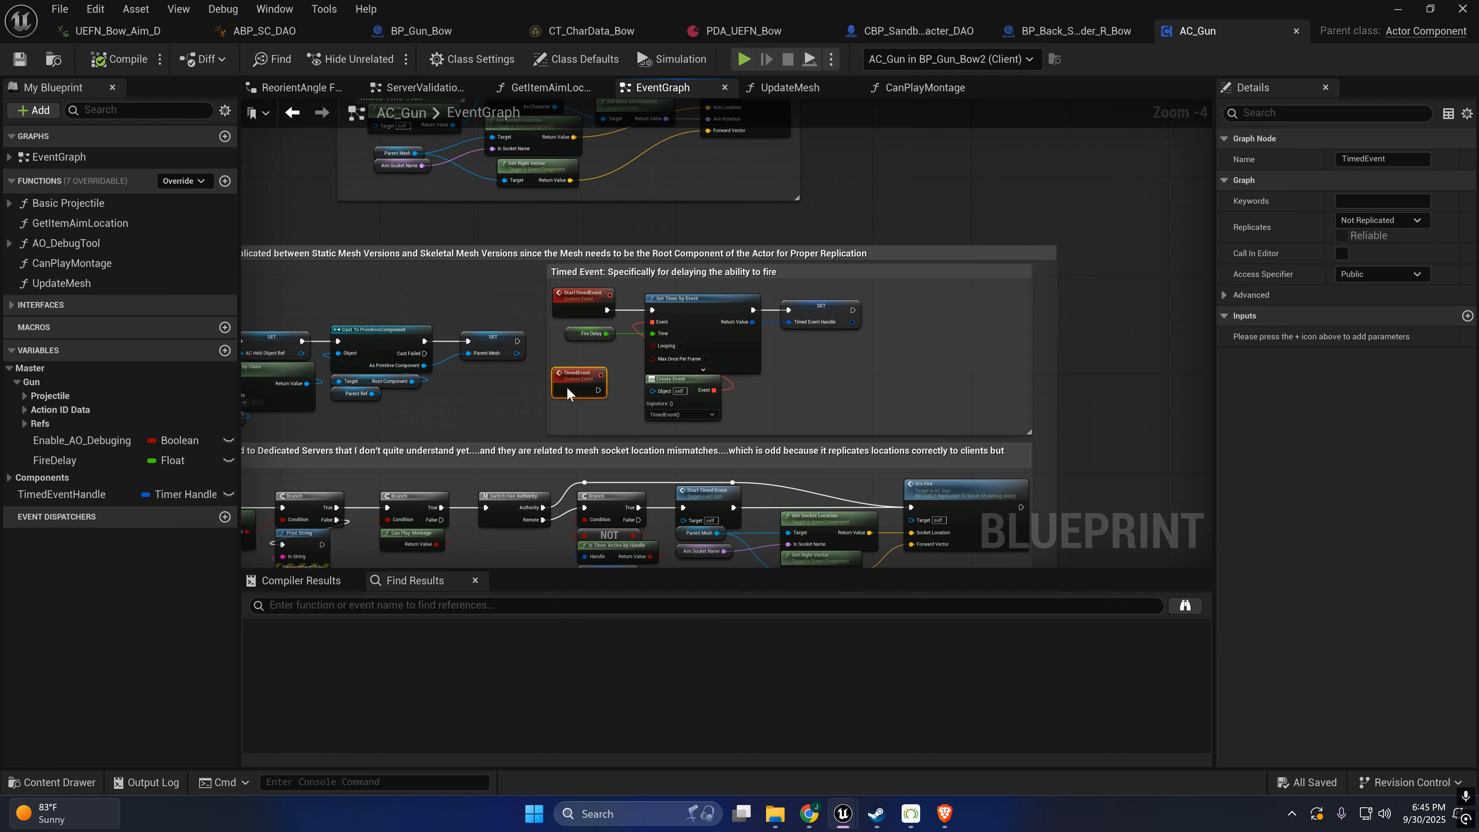
pyautogui.moveTo(567, 387); pyautogui.dragTo(567, 394)
pyautogui.moveTo(565, 367); pyautogui.dragTo(528, 331, button='right')
pyautogui.moveTo(527, 327); pyautogui.dragTo(632, 300)
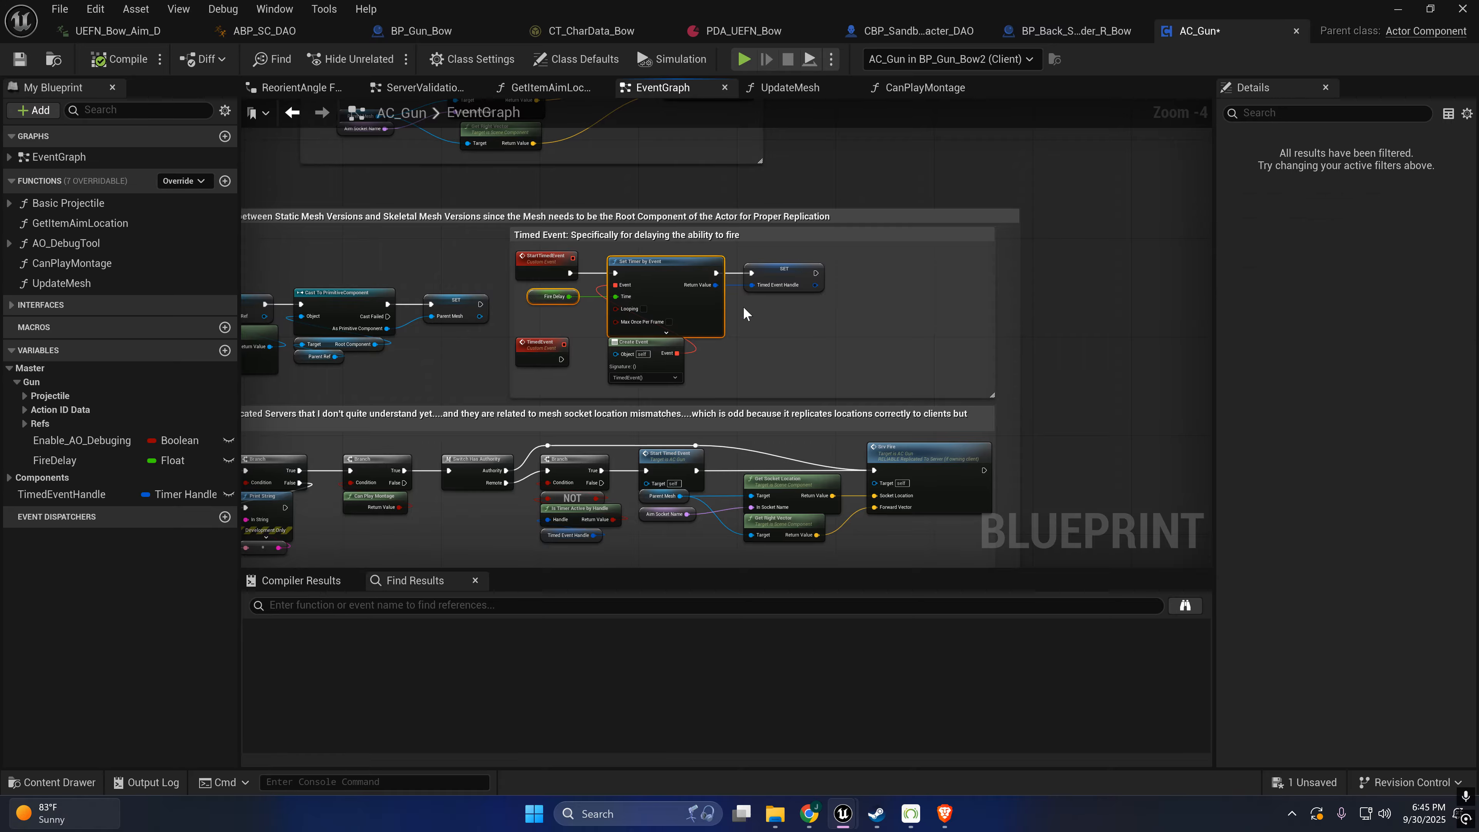
pyautogui.moveTo(773, 367); pyautogui.dragTo(754, 286)
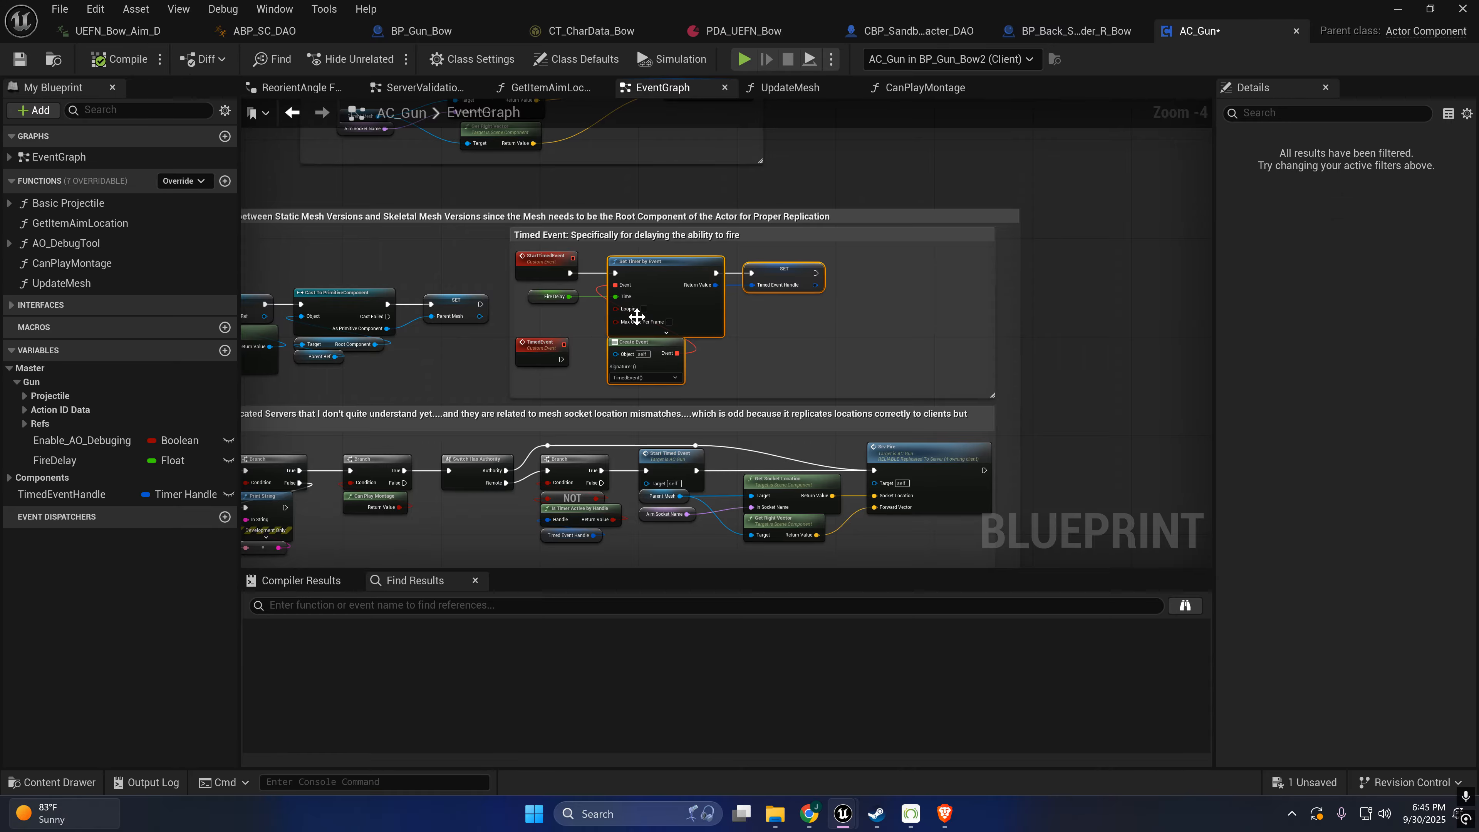
# - Display the FireDelay variable's properties and compare it with the timer checks in the firing graph
pyautogui.moveTo(603, 324); pyautogui.dragTo(845, 233, button='right')
pyautogui.moveTo(724, 317); pyautogui.dragTo(658, 235, button='right')
pyautogui.click(69, 462)
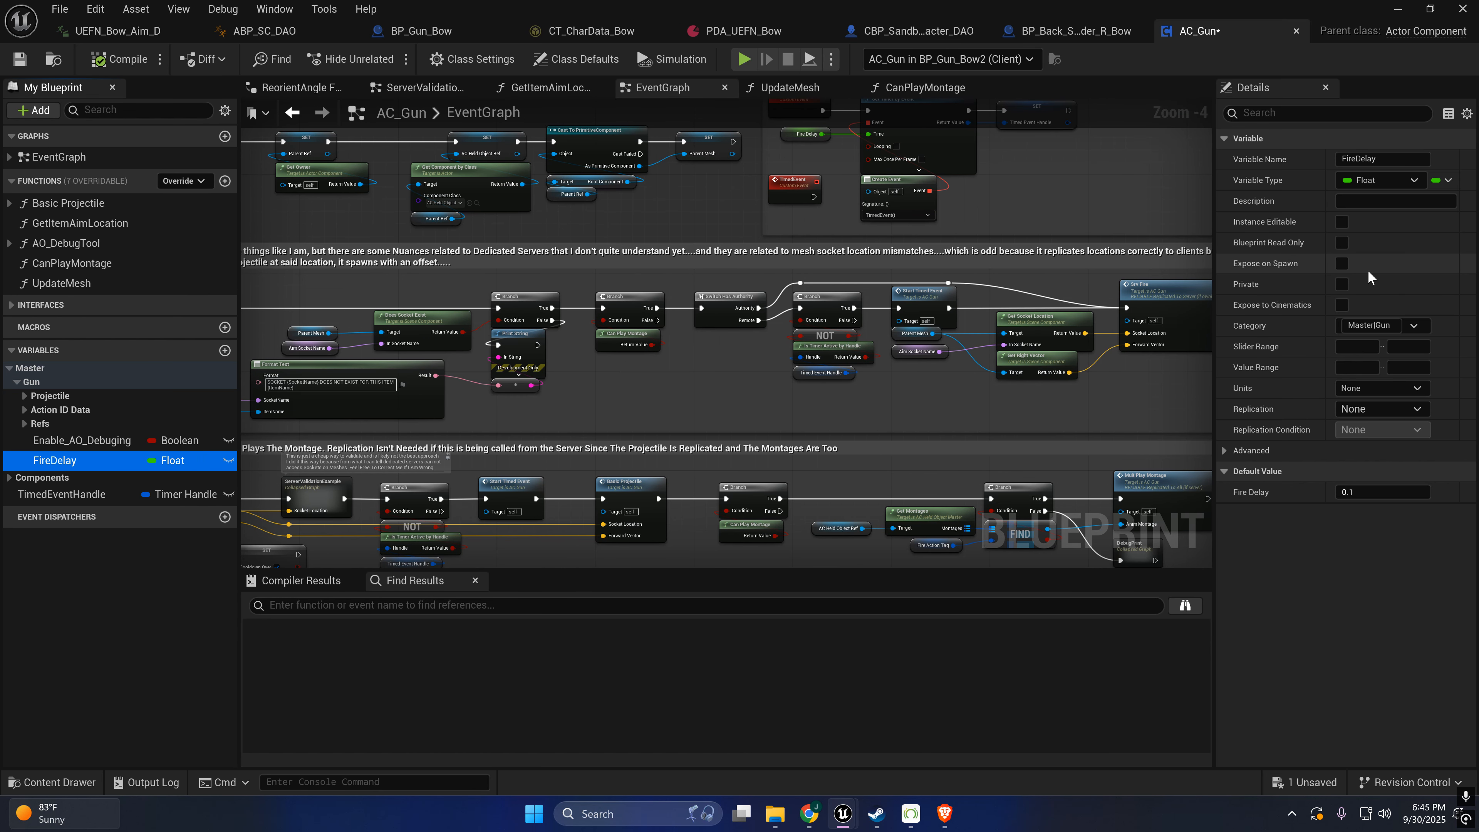
pyautogui.moveTo(886, 370); pyautogui.dragTo(735, 428, button='right')
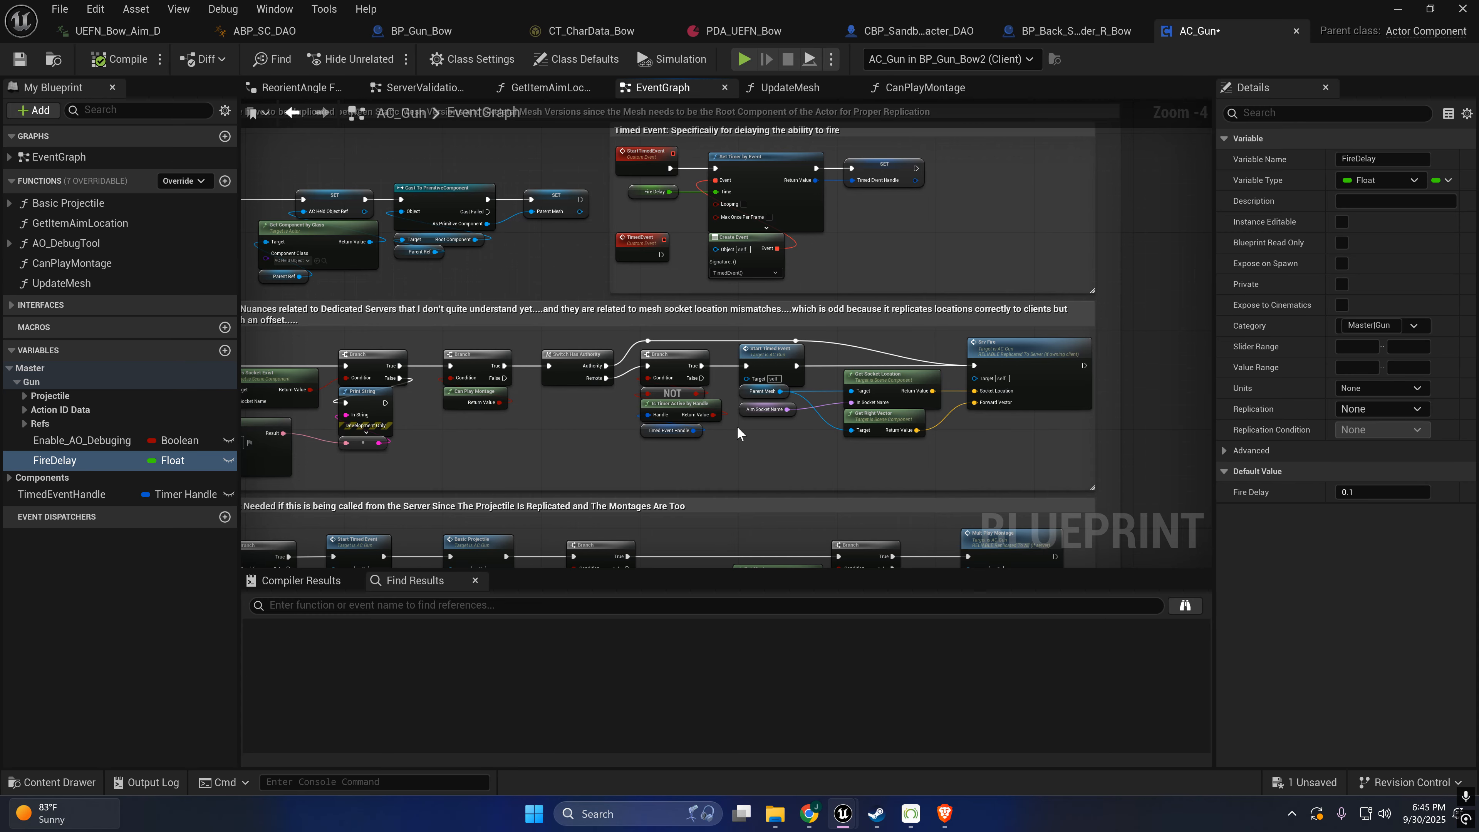
# - Return to the StagingGrounds level, take control of the character in play mode, and pick up and aim the bow
pyautogui.click(1397, 9)
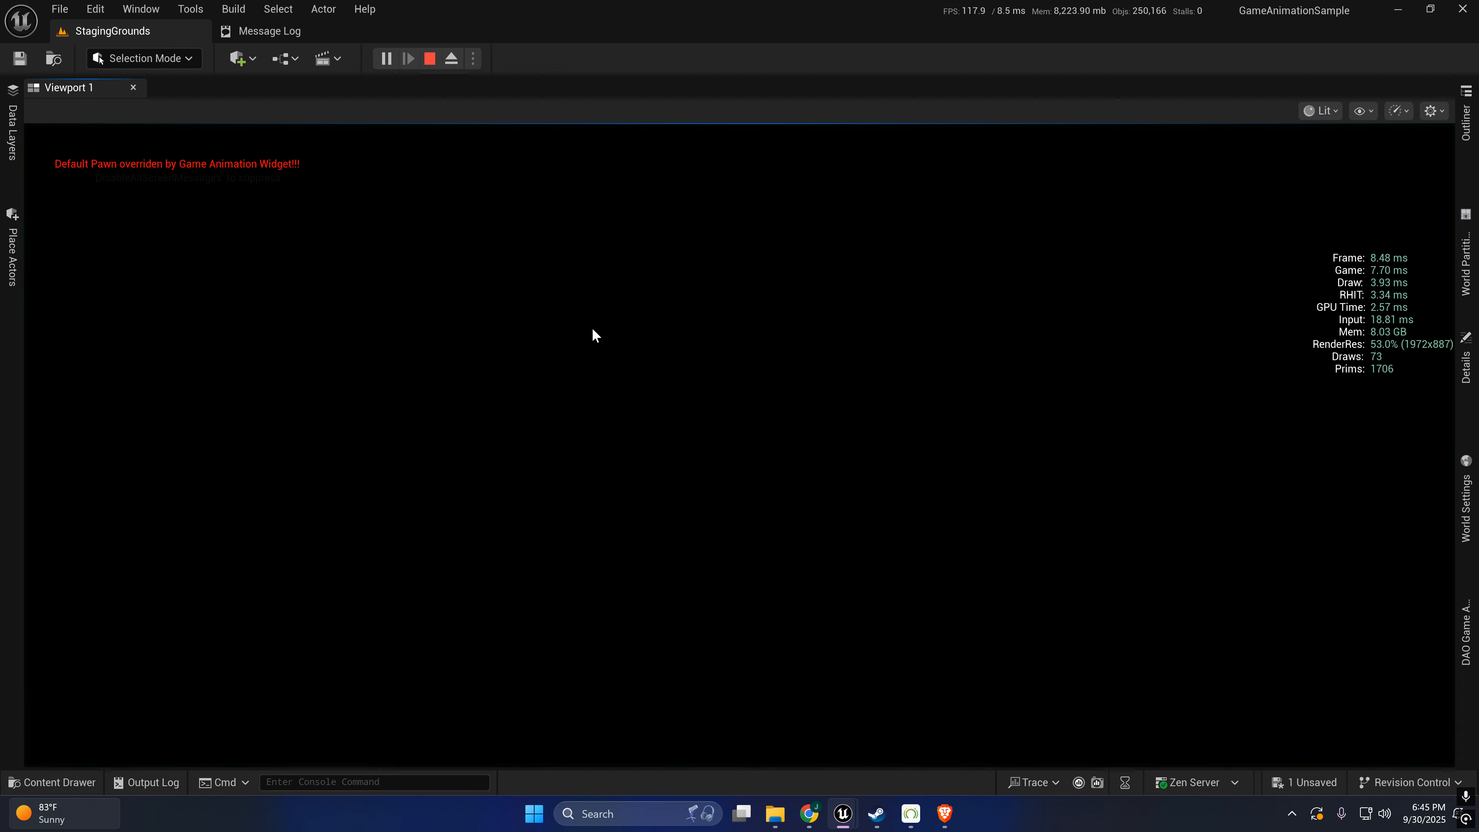
pyautogui.click(591, 328)
pyautogui.press('w')
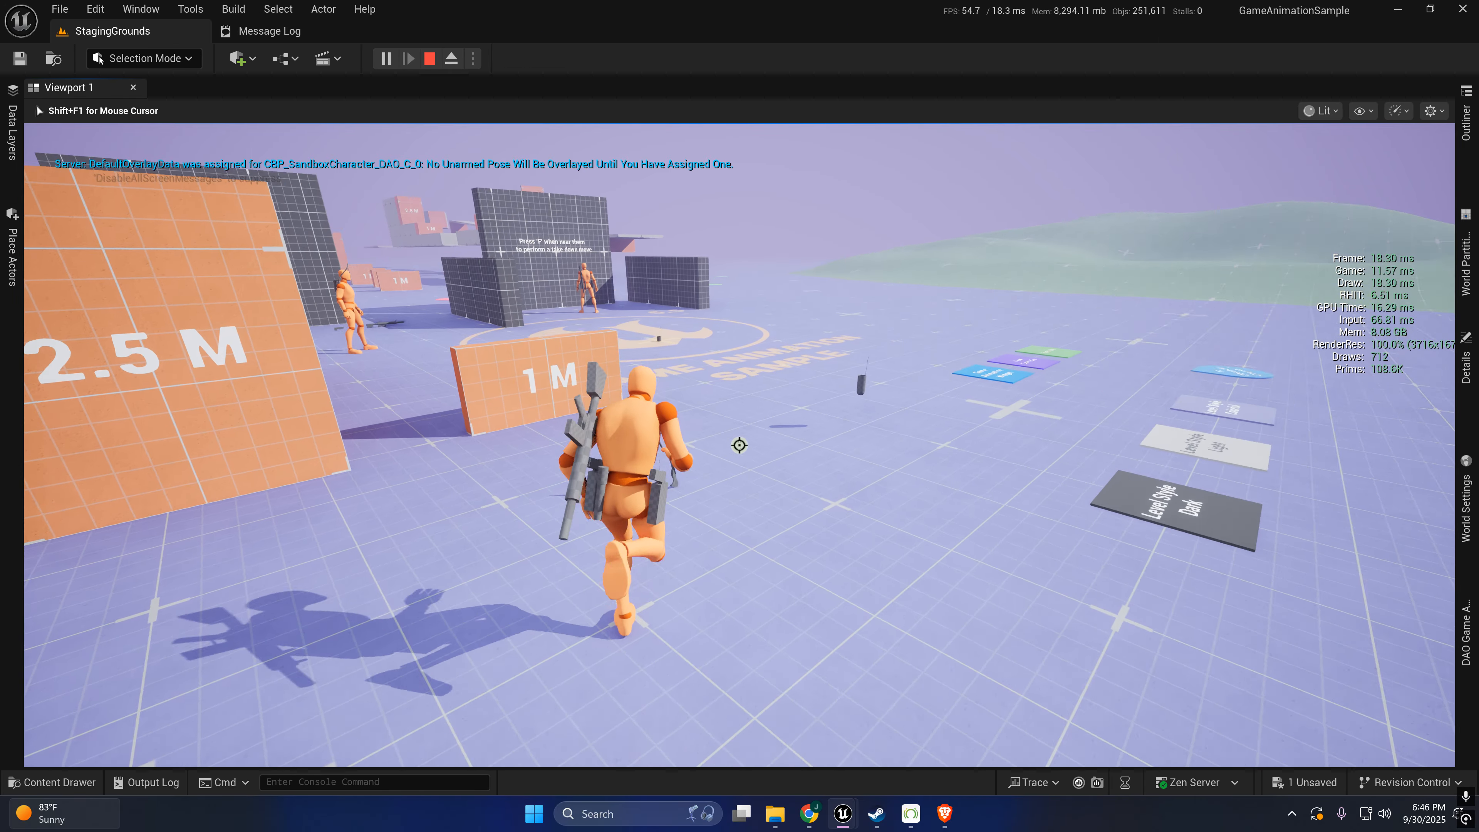
pyautogui.press('w')
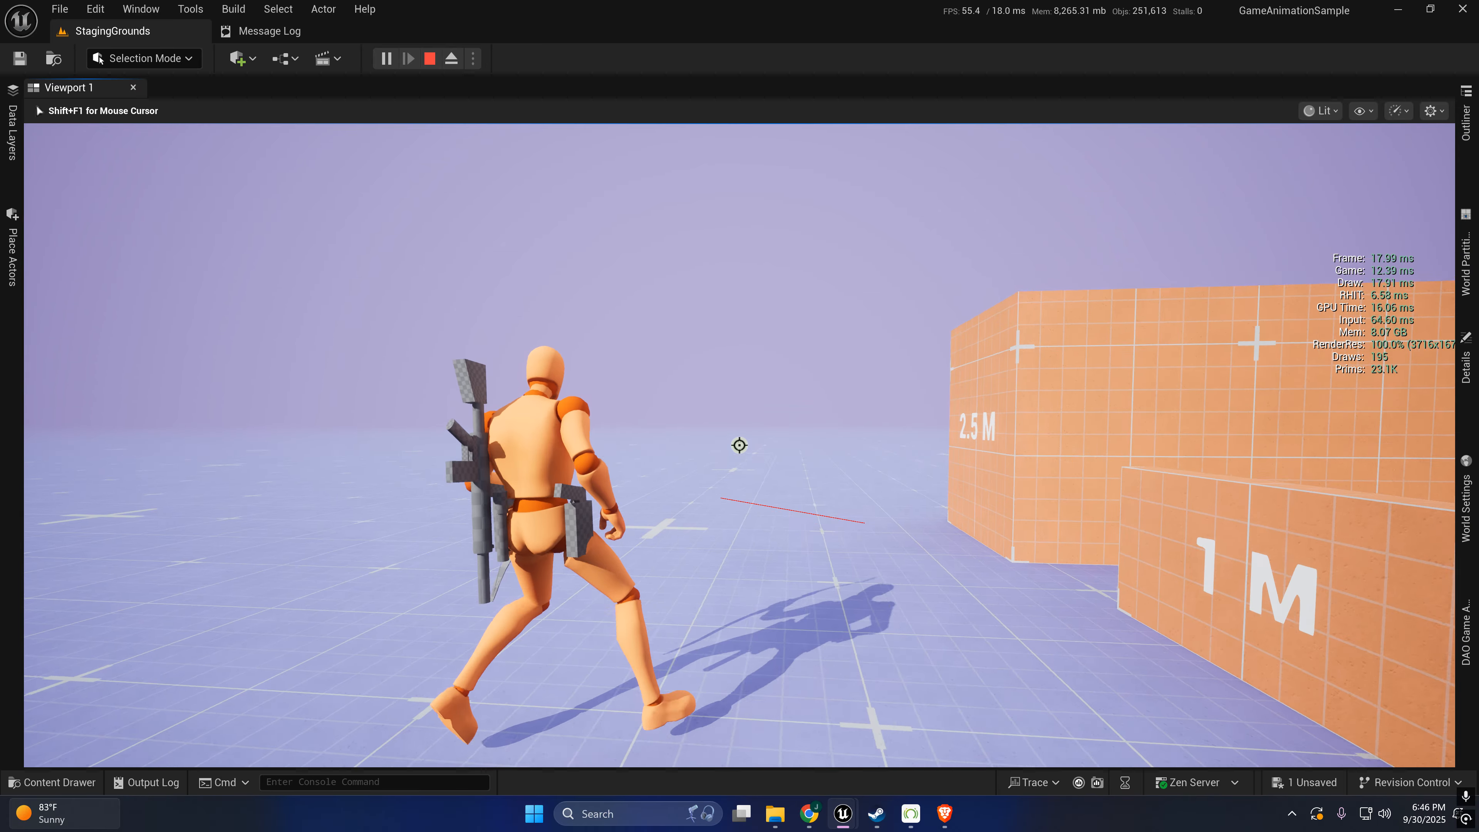
pyautogui.press('a')
pyautogui.rightClick(740, 445)
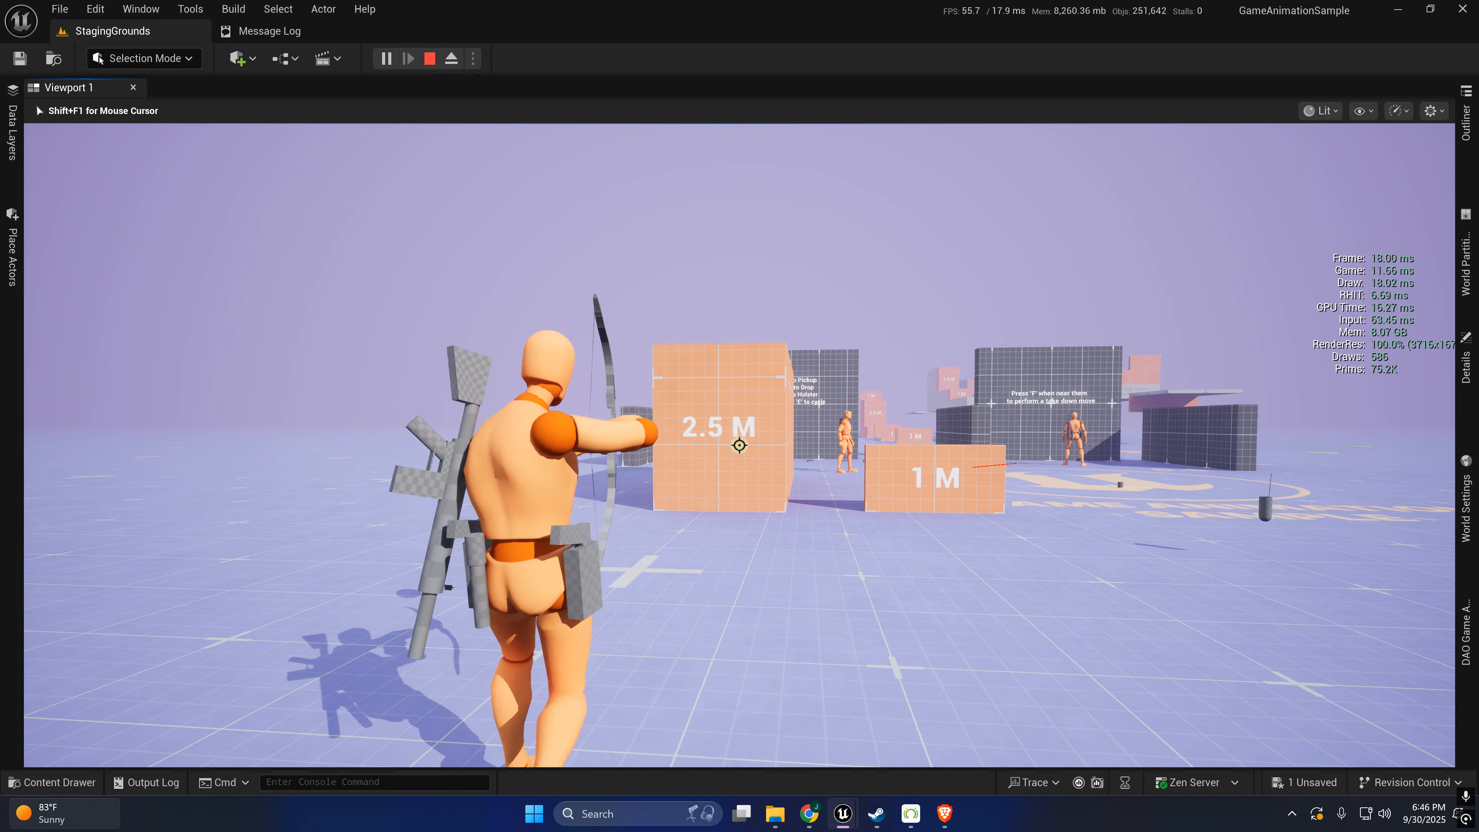
# - Test firing the bow toward the 2.5 M block while moving in several directions, and end the play session
pyautogui.press('s')
pyautogui.press('a')
pyautogui.press('d')
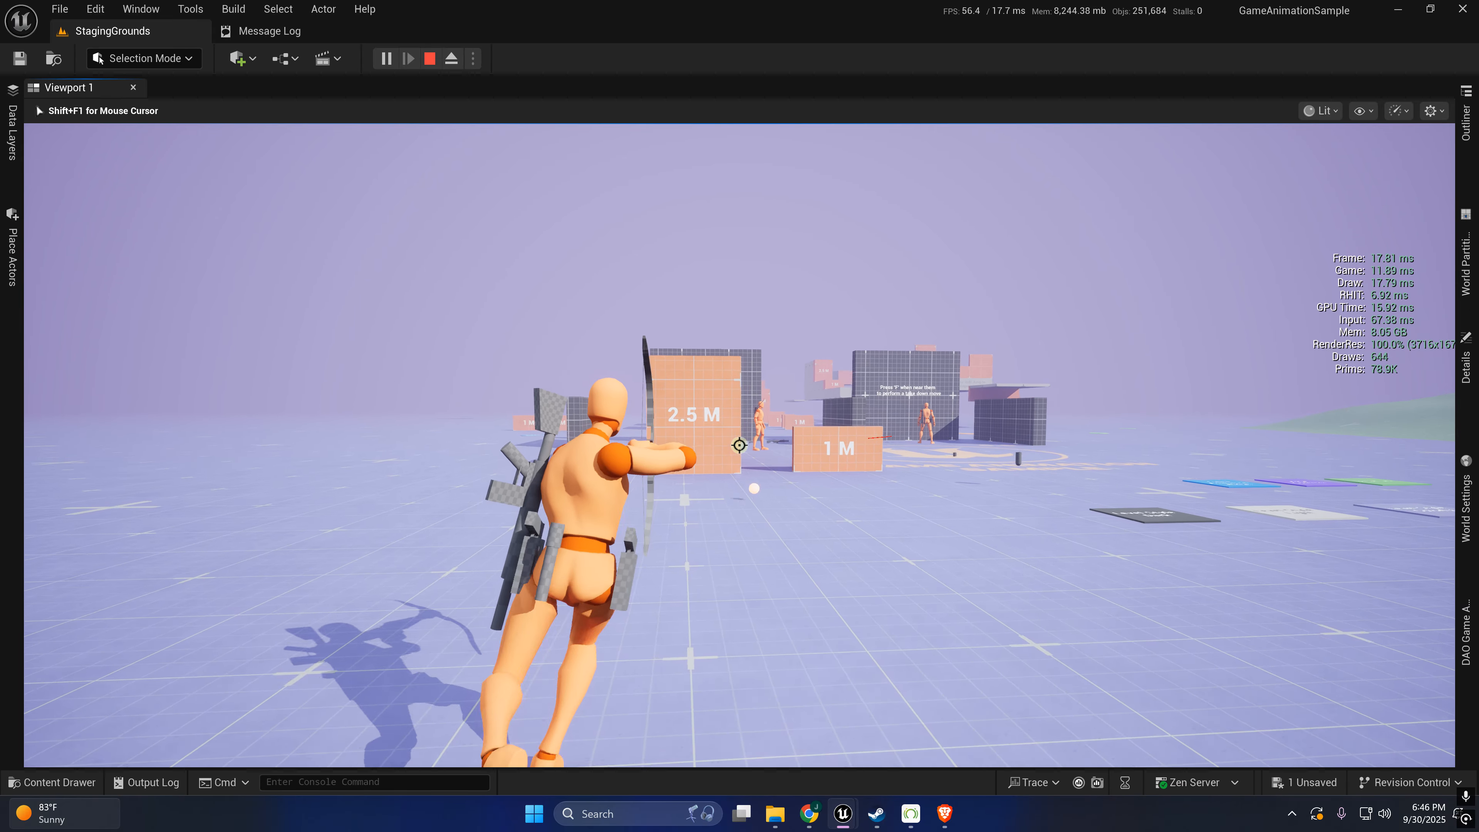
pyautogui.press('w')
pyautogui.press('s')
pyautogui.press('d')
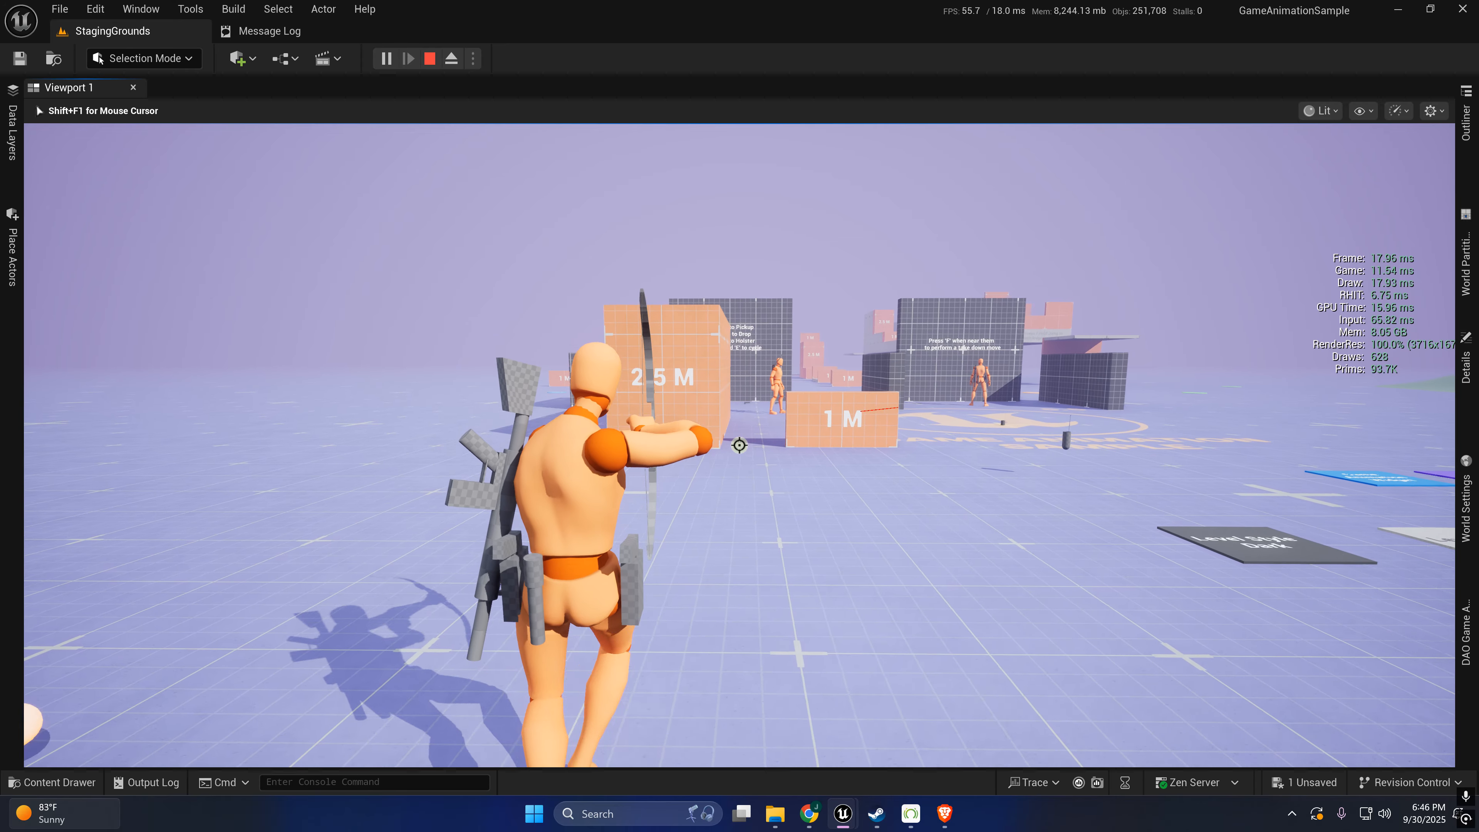
pyautogui.press('s')
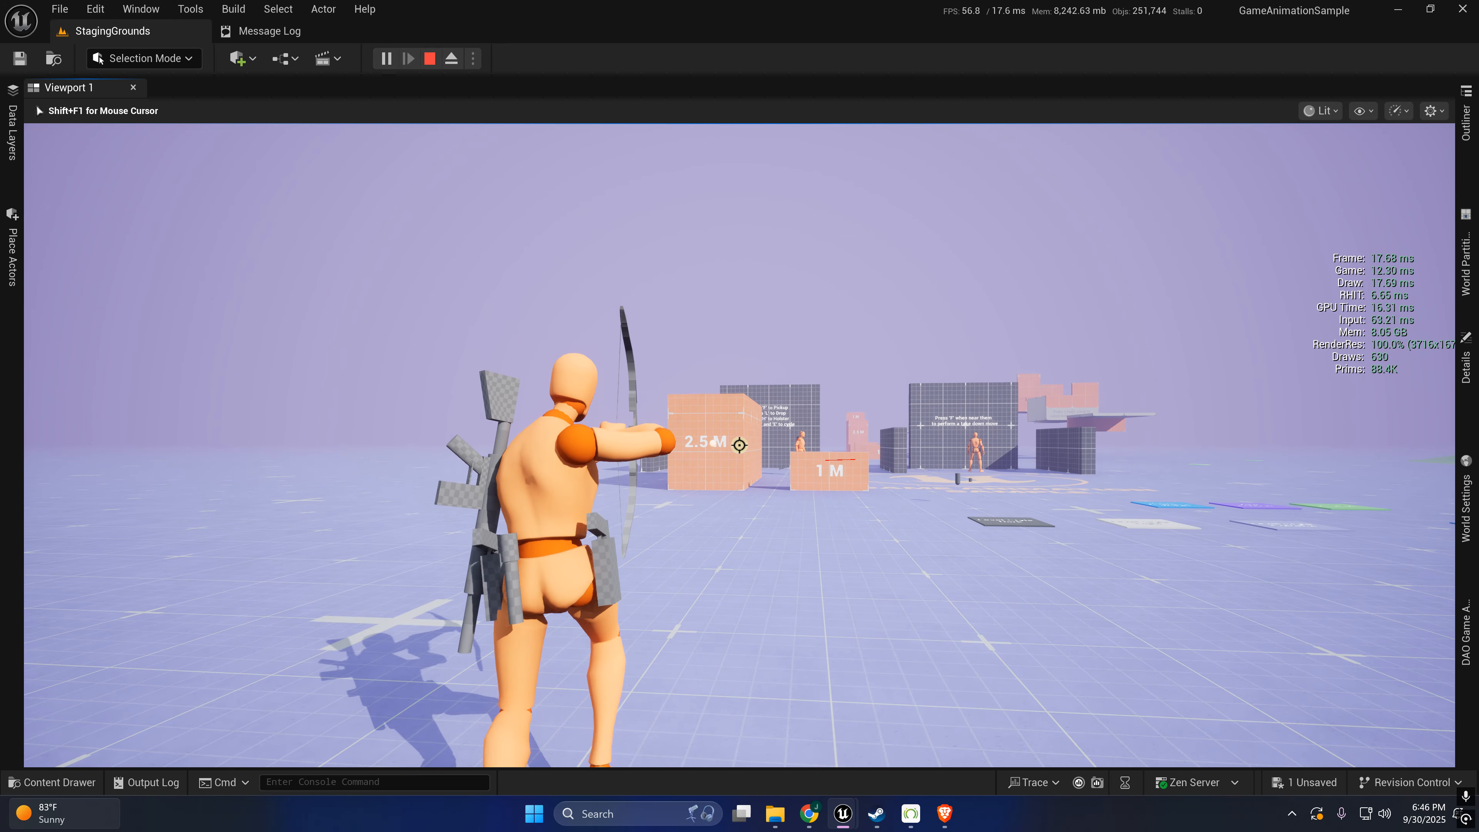
pyautogui.press('w')
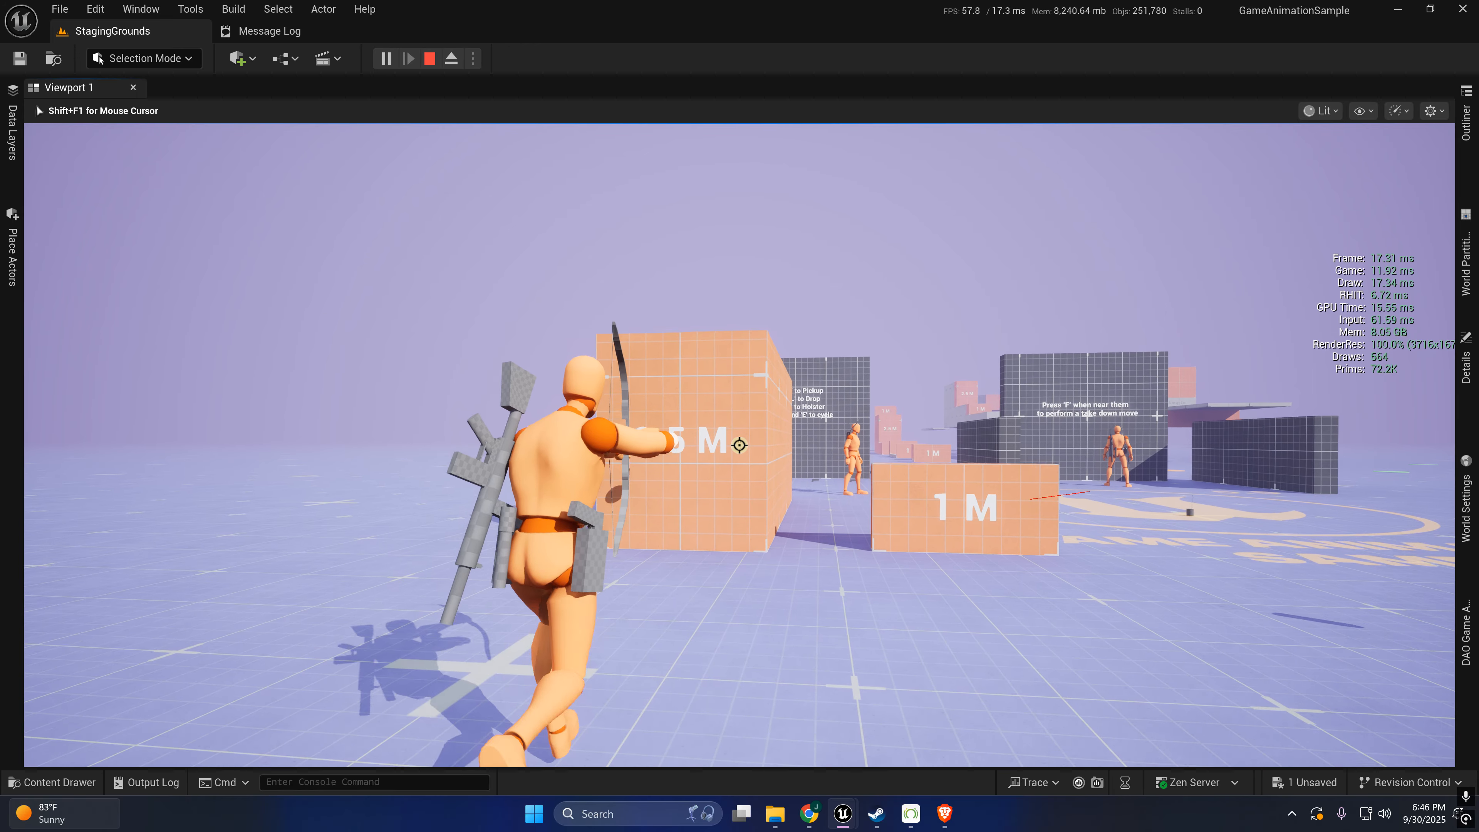
pyautogui.press('s')
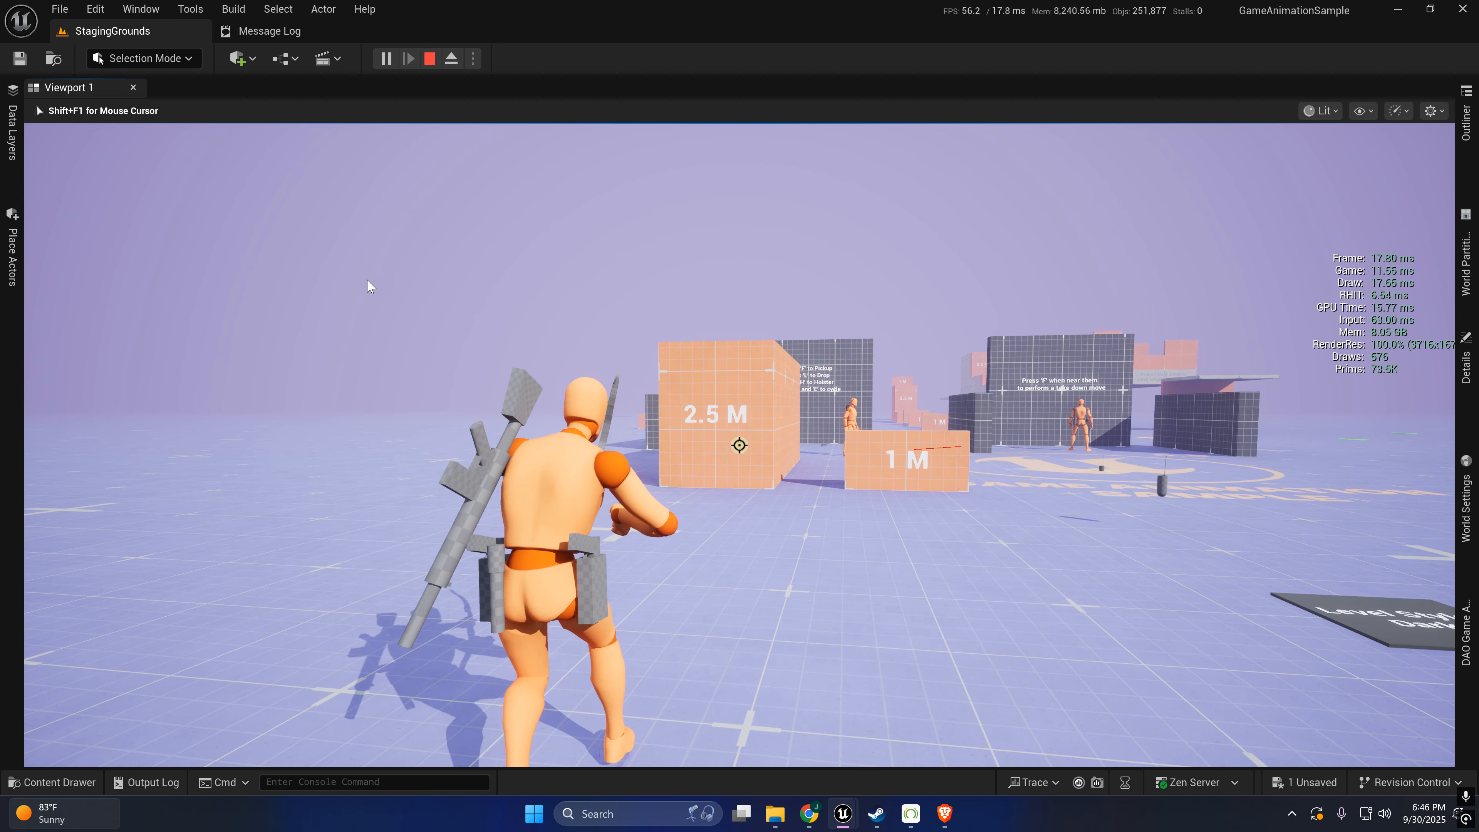
pyautogui.press('Escape')
# - Change the net mode in the multiplayer play options and start a new play session in the viewport
pyautogui.click(472, 58)
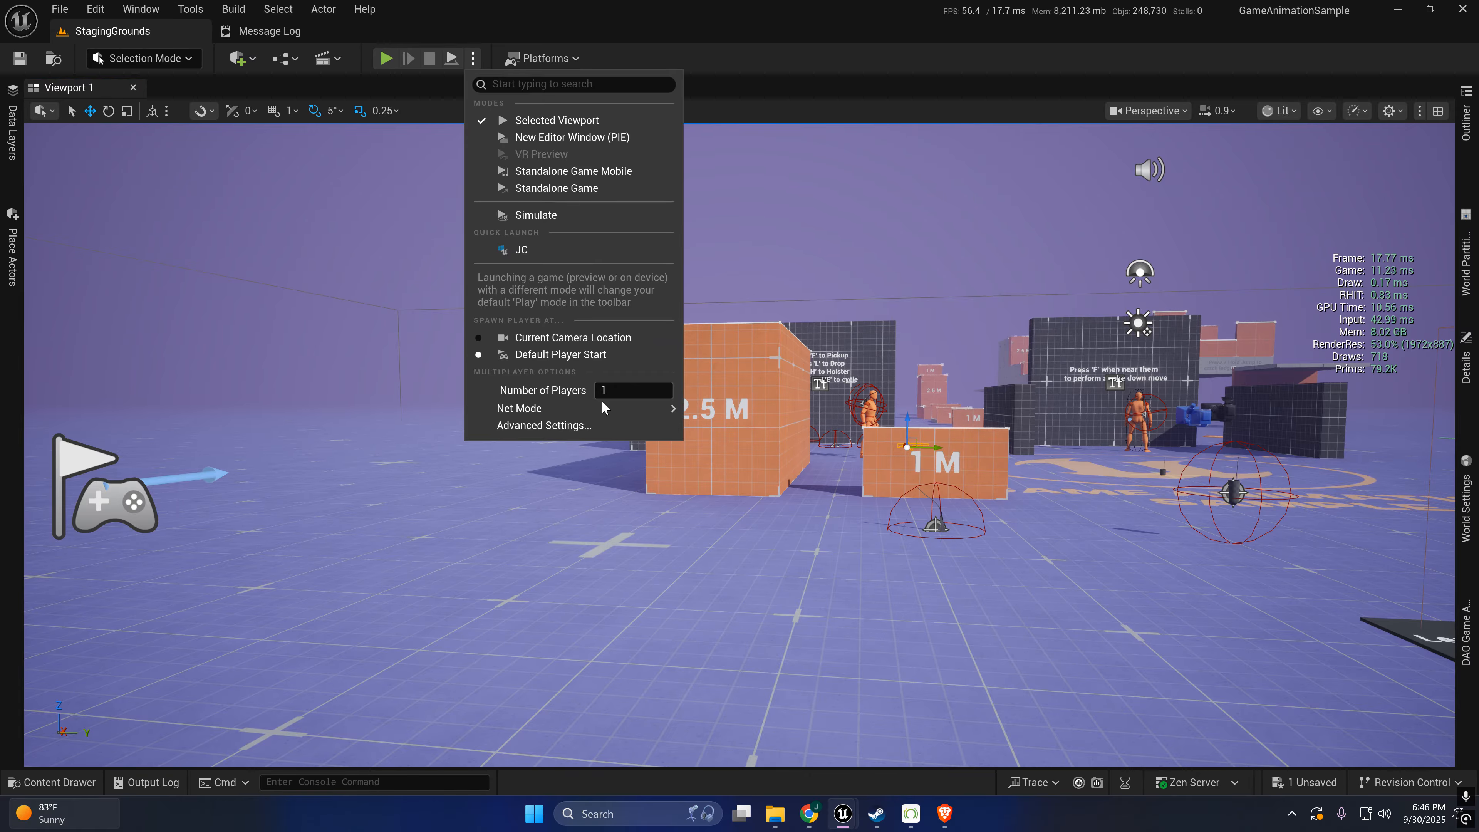
pyautogui.click(720, 414)
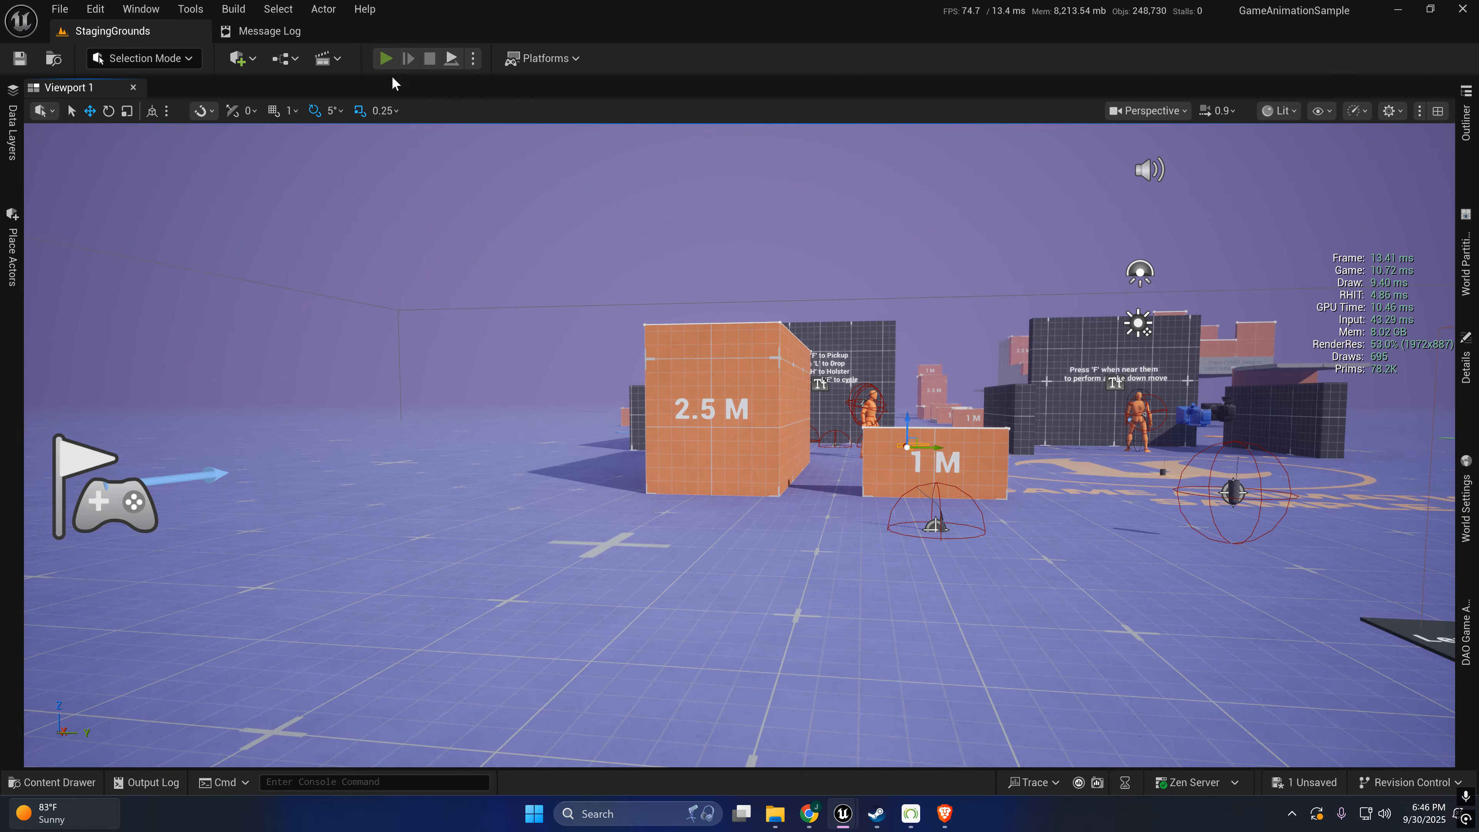
pyautogui.click(386, 58)
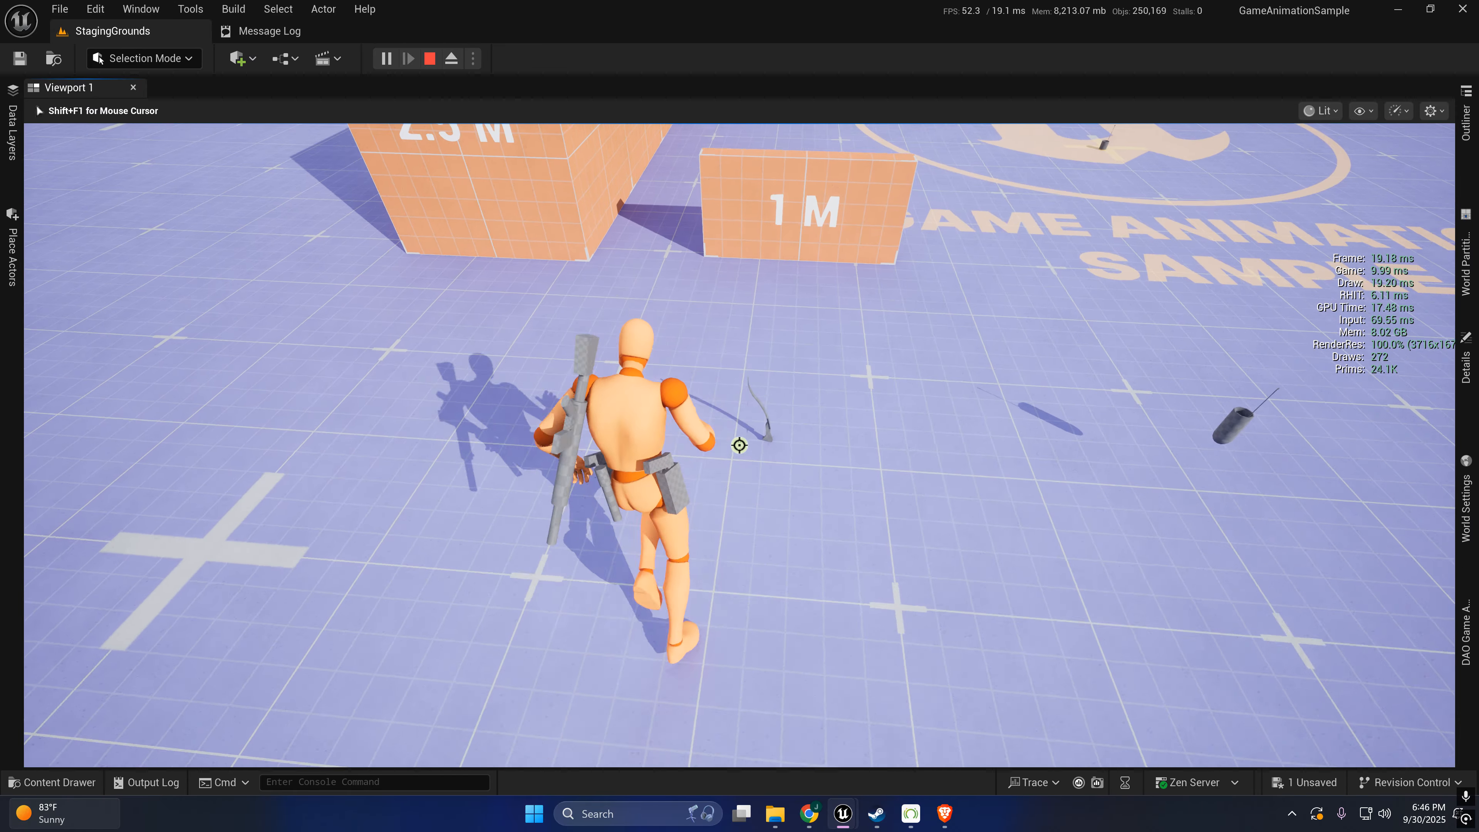
# - Pick up the bow, test aiming and firing it while moving under the changed net mode, and end the play session
pyautogui.press('w')
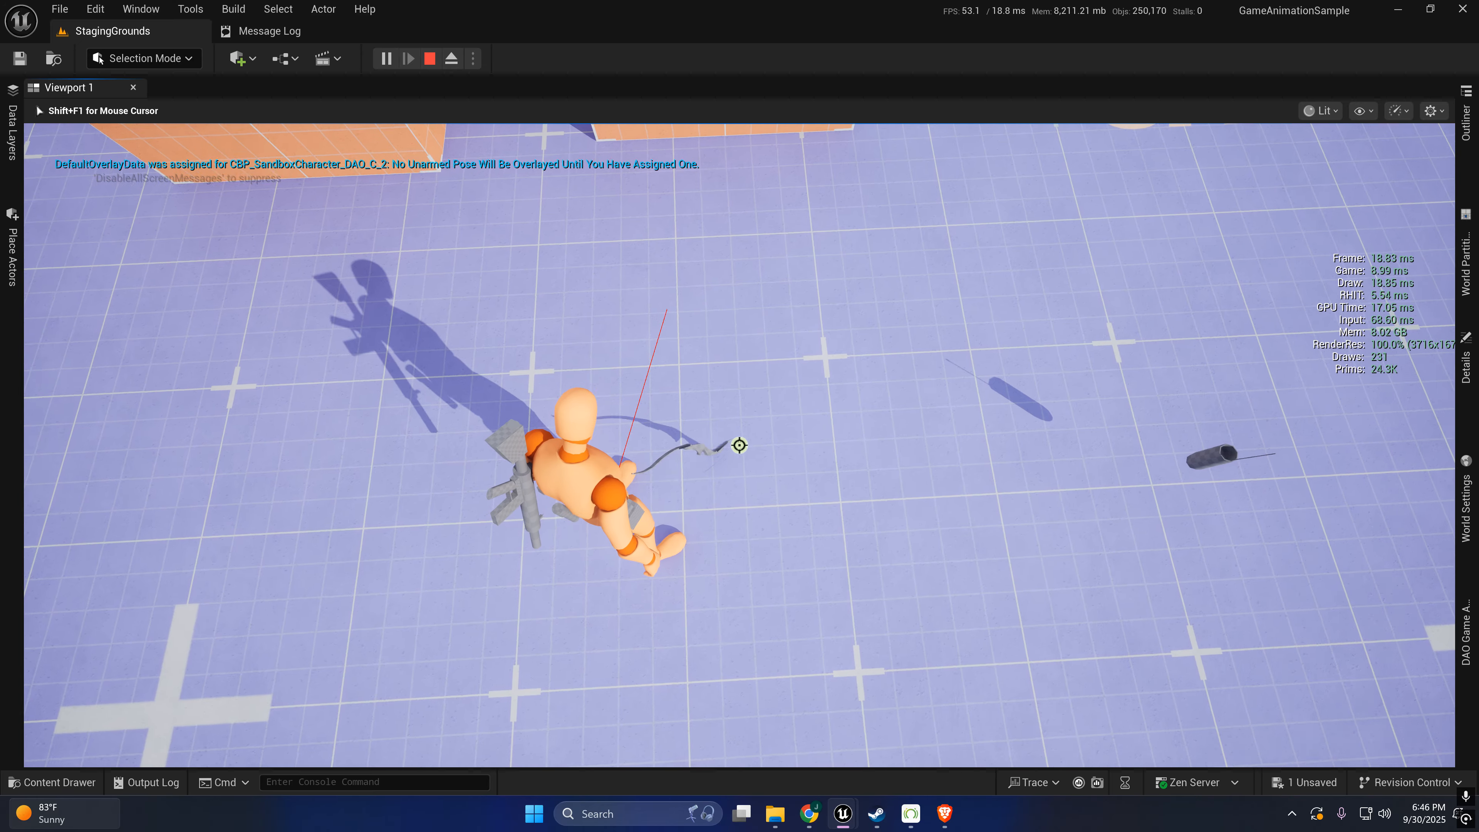
pyautogui.press('e')
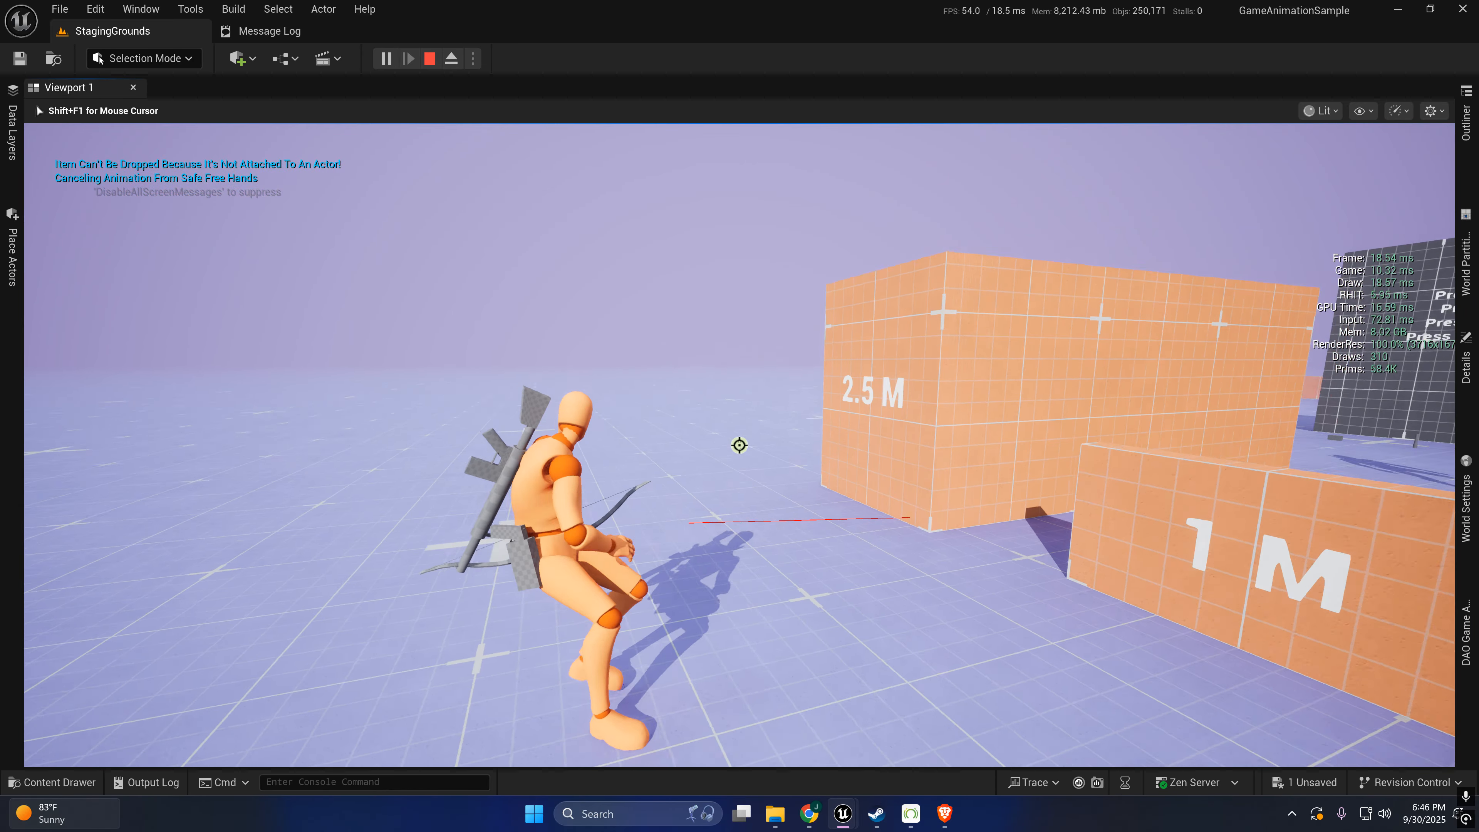
pyautogui.press('s')
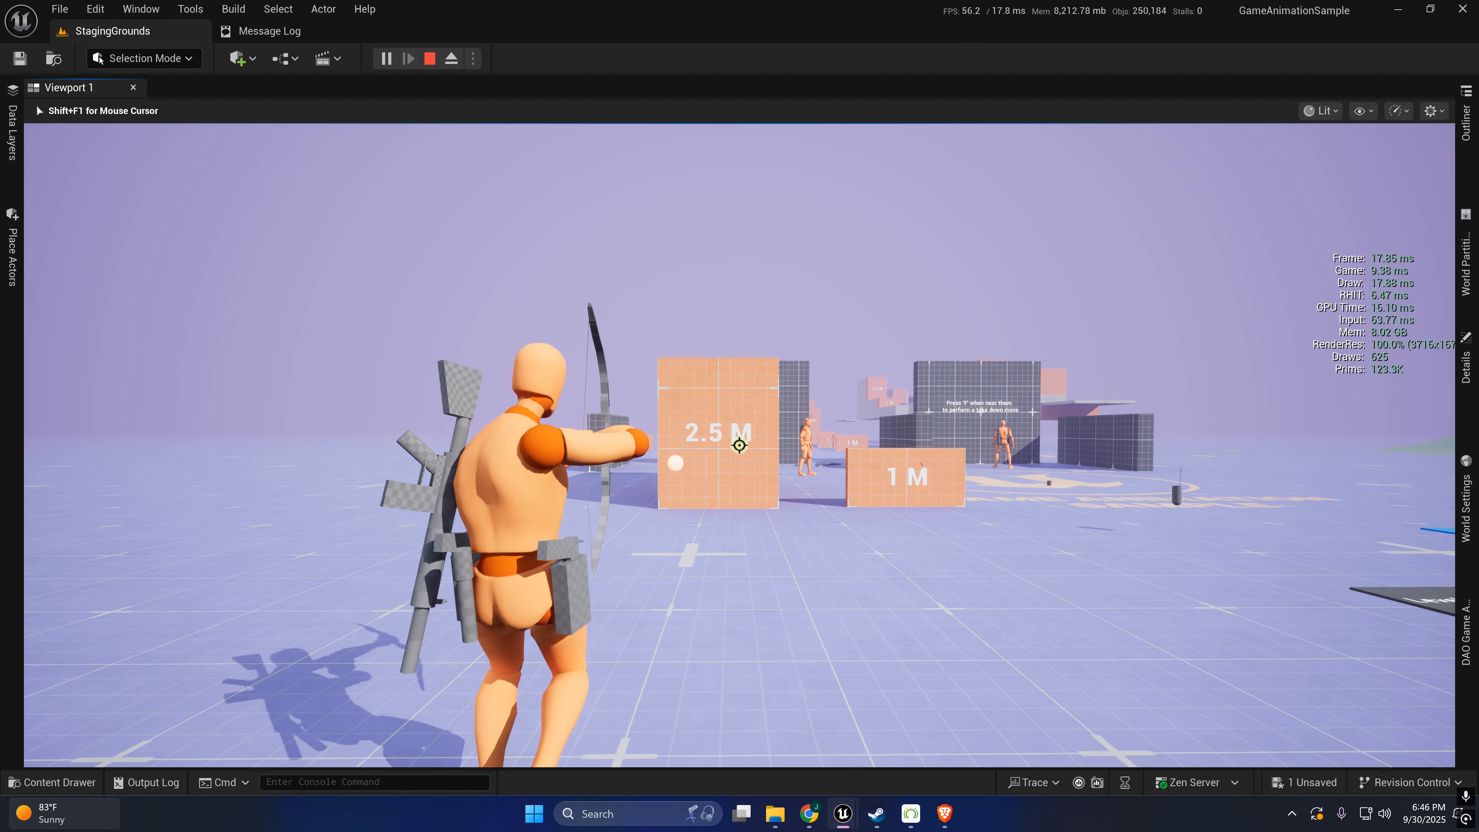
pyautogui.press('d')
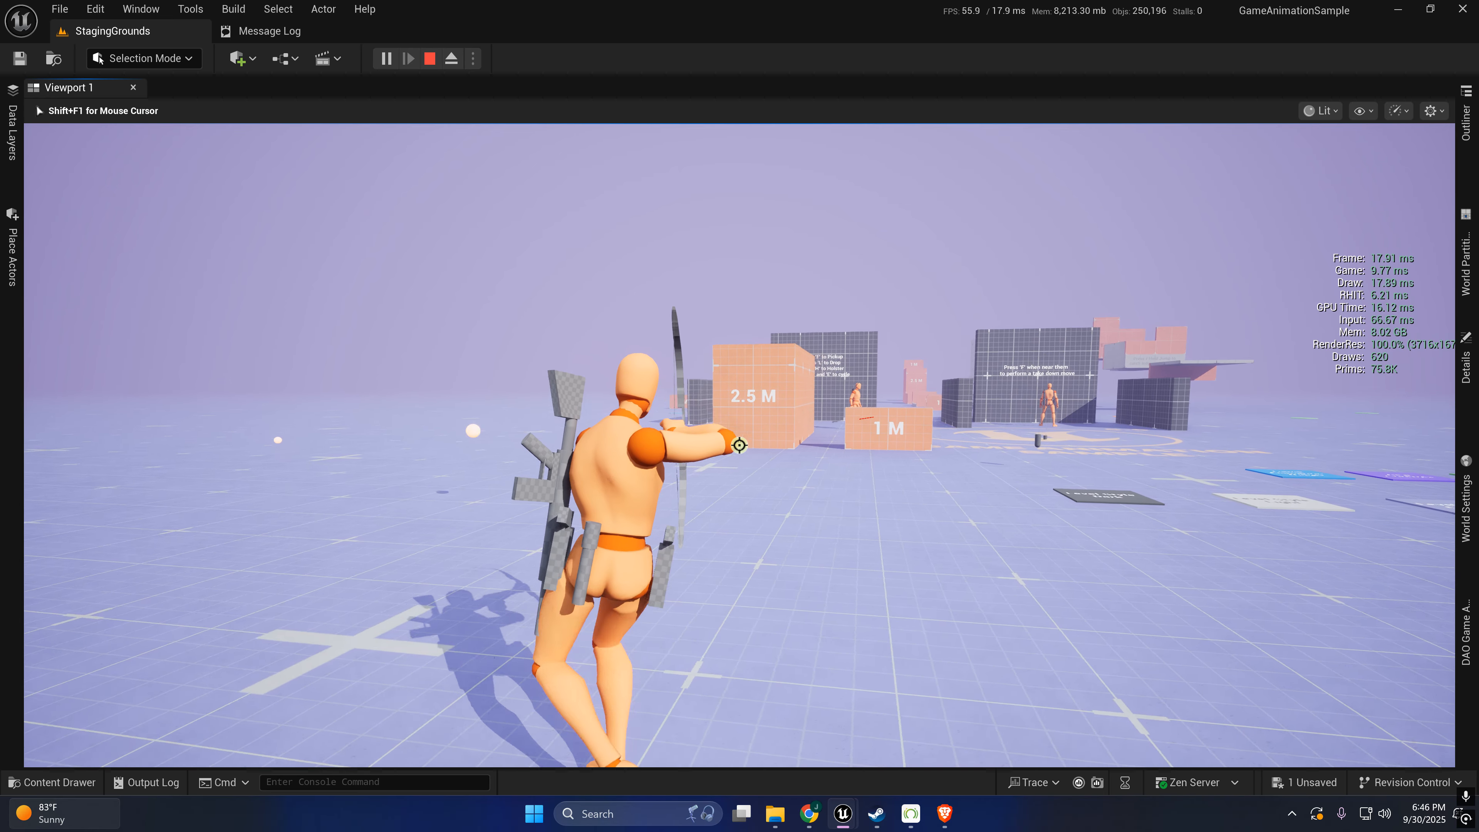
pyautogui.press('w')
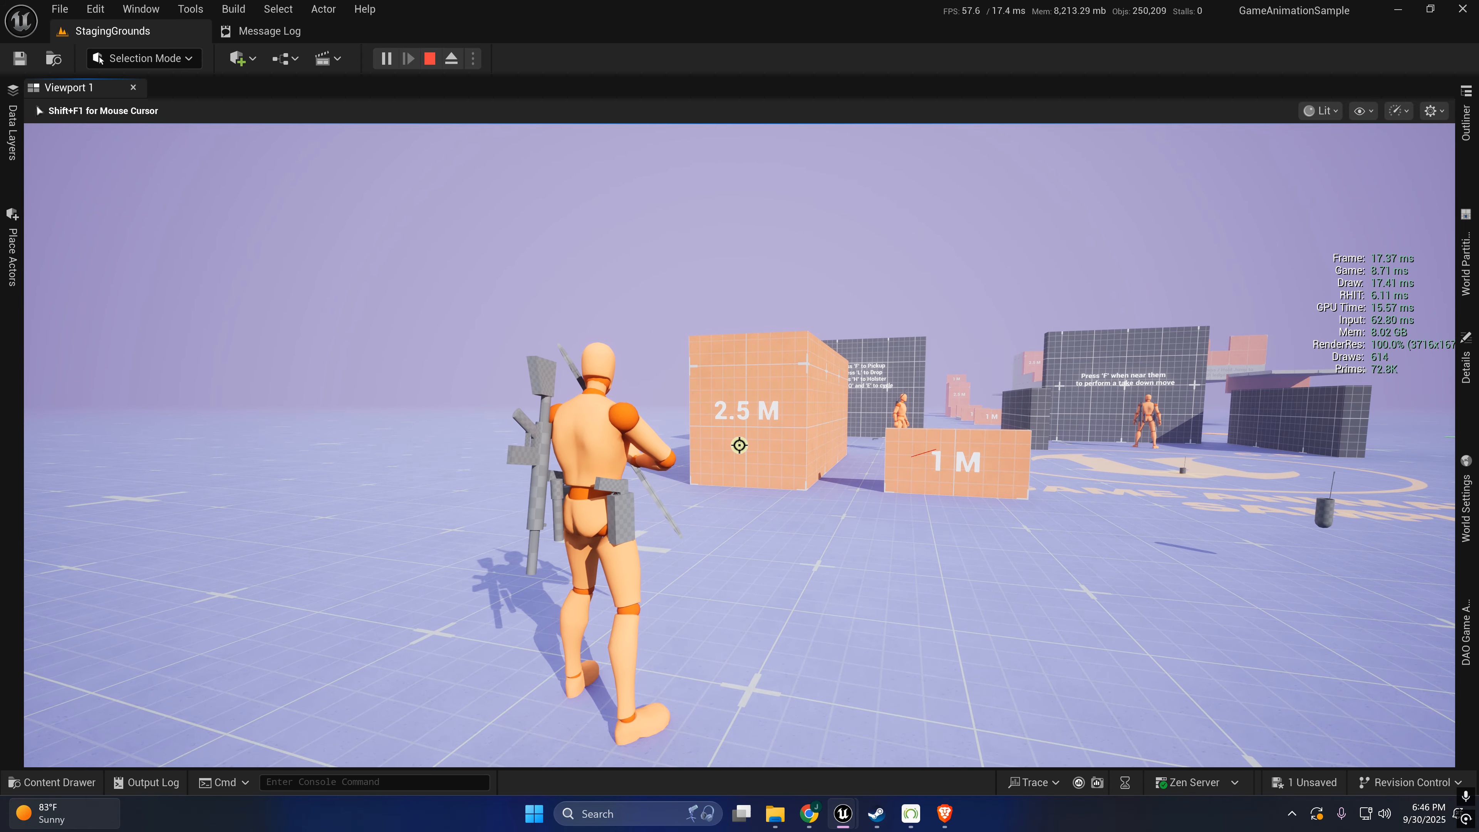
pyautogui.press('Escape')
pyautogui.moveTo(847, 424)
pyautogui.mouseDown(button='right')
pyautogui.moveTo(1013, 420)
pyautogui.moveTo(849, 421)
pyautogui.mouseUp(button='right')
pyautogui.press('s')
pyautogui.press('w')
pyautogui.press('s')
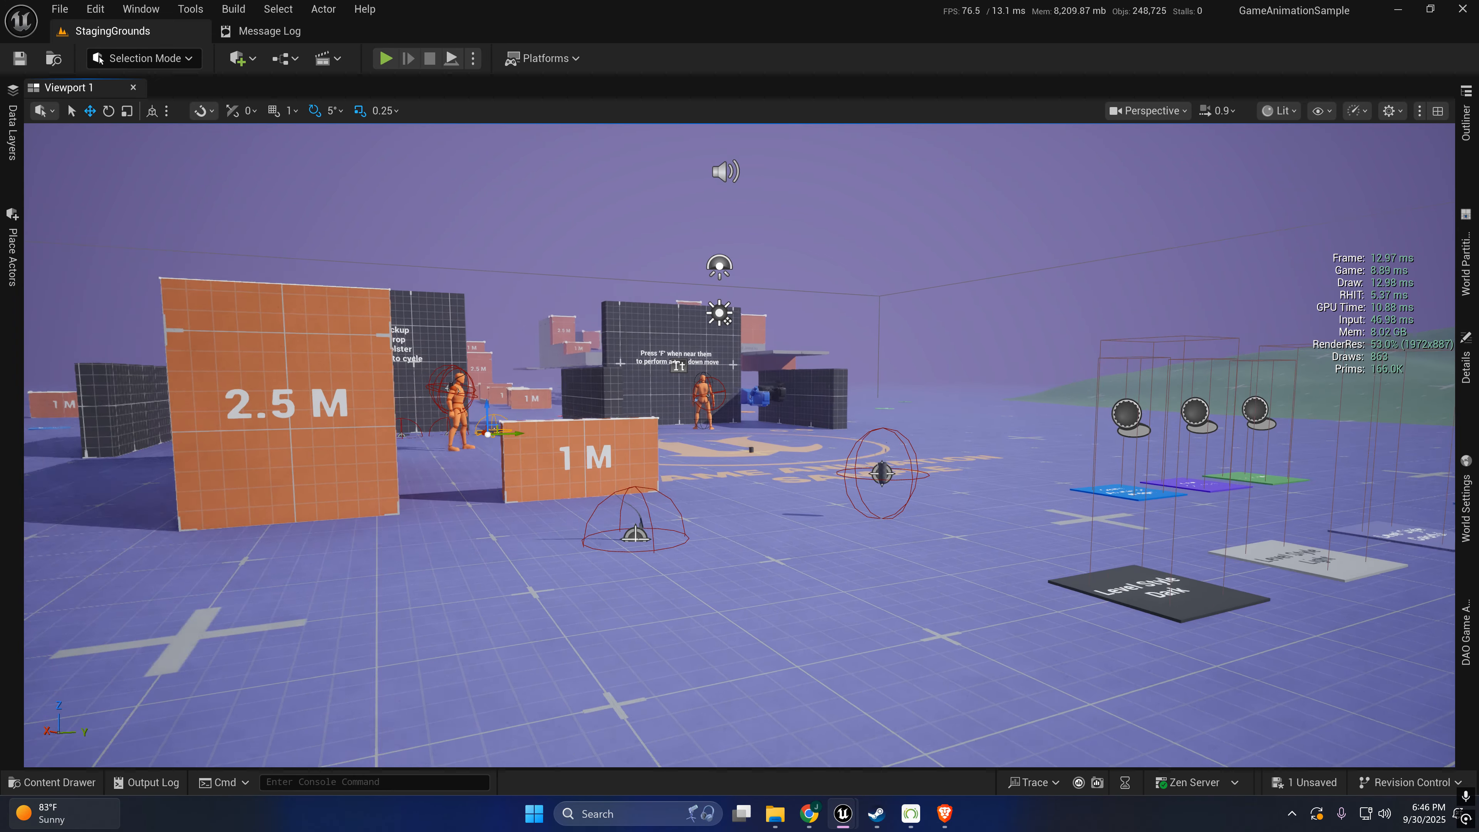
pyautogui.press('a')
pyautogui.press('d')
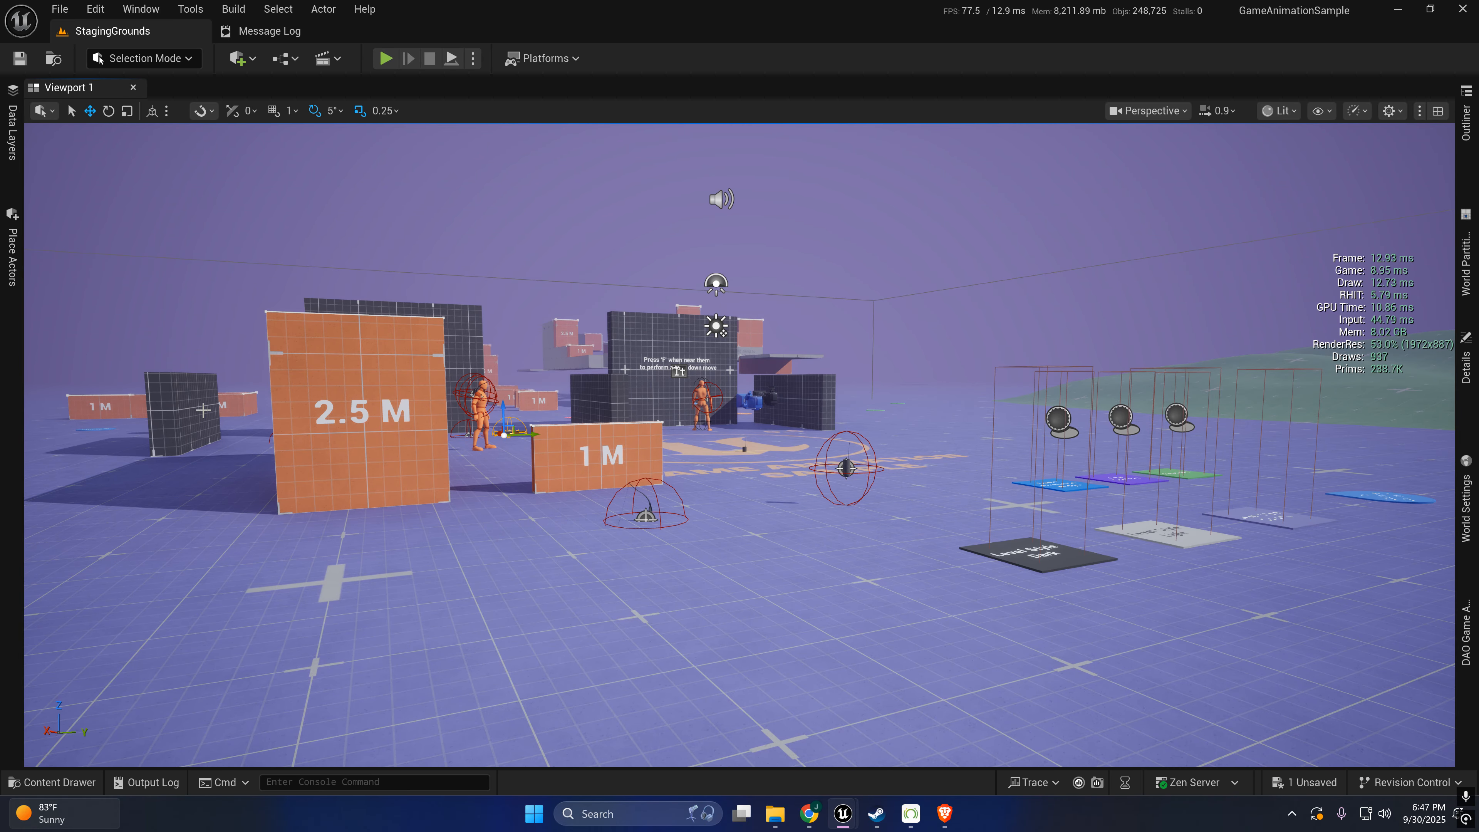
pyautogui.press('w')
pyautogui.moveTo(204, 410); pyautogui.dragTo(143, 430, button='right')
pyautogui.scroll(1, 203, 410)
pyautogui.press('d')
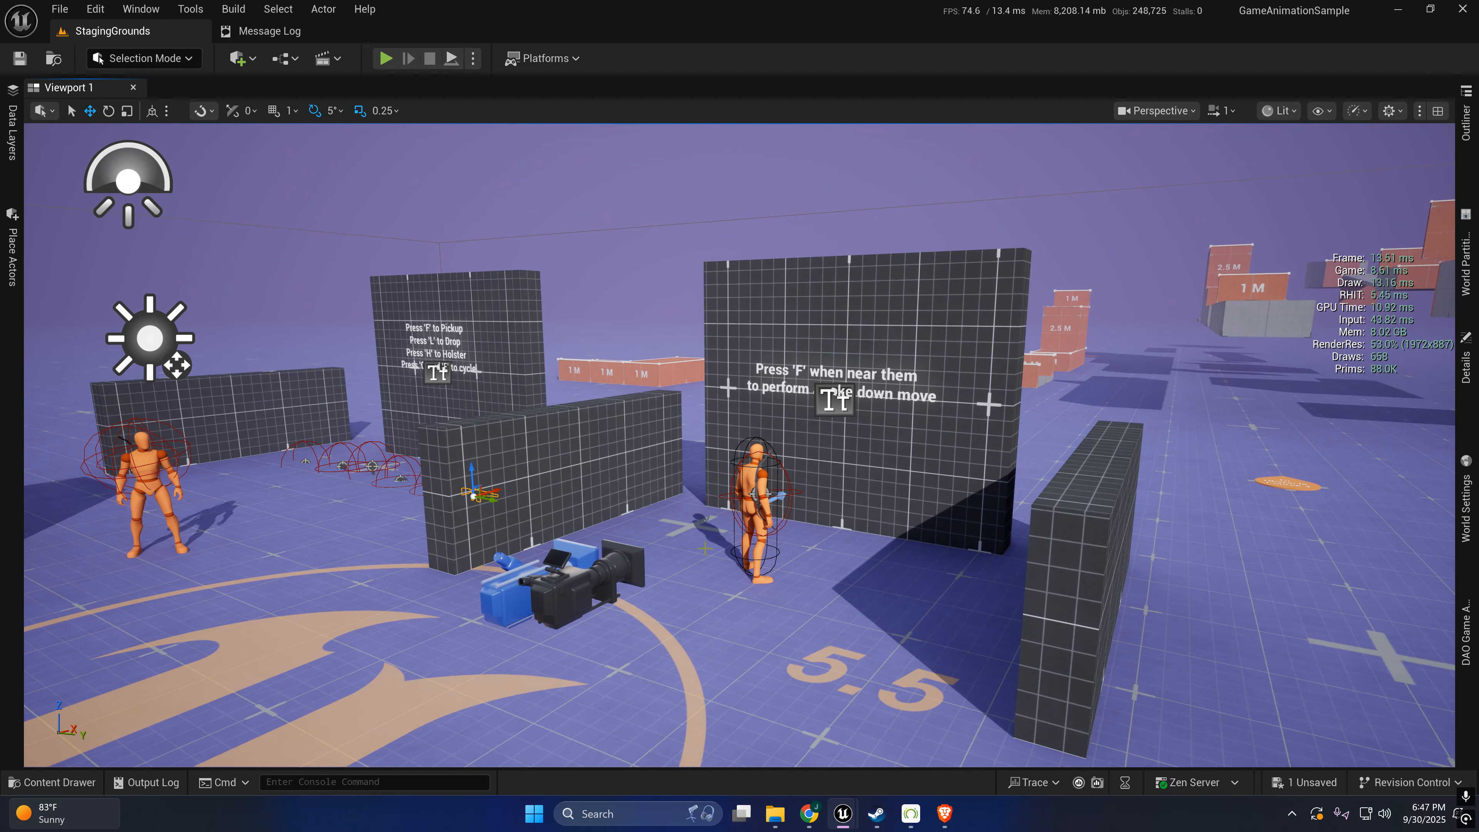
pyautogui.press('a')
pyautogui.moveTo(705, 548); pyautogui.dragTo(794, 542, button='right')
pyautogui.press('s')
pyautogui.press('d')
pyautogui.press('w')
pyautogui.press('d')
pyautogui.press('d')
pyautogui.press('w')
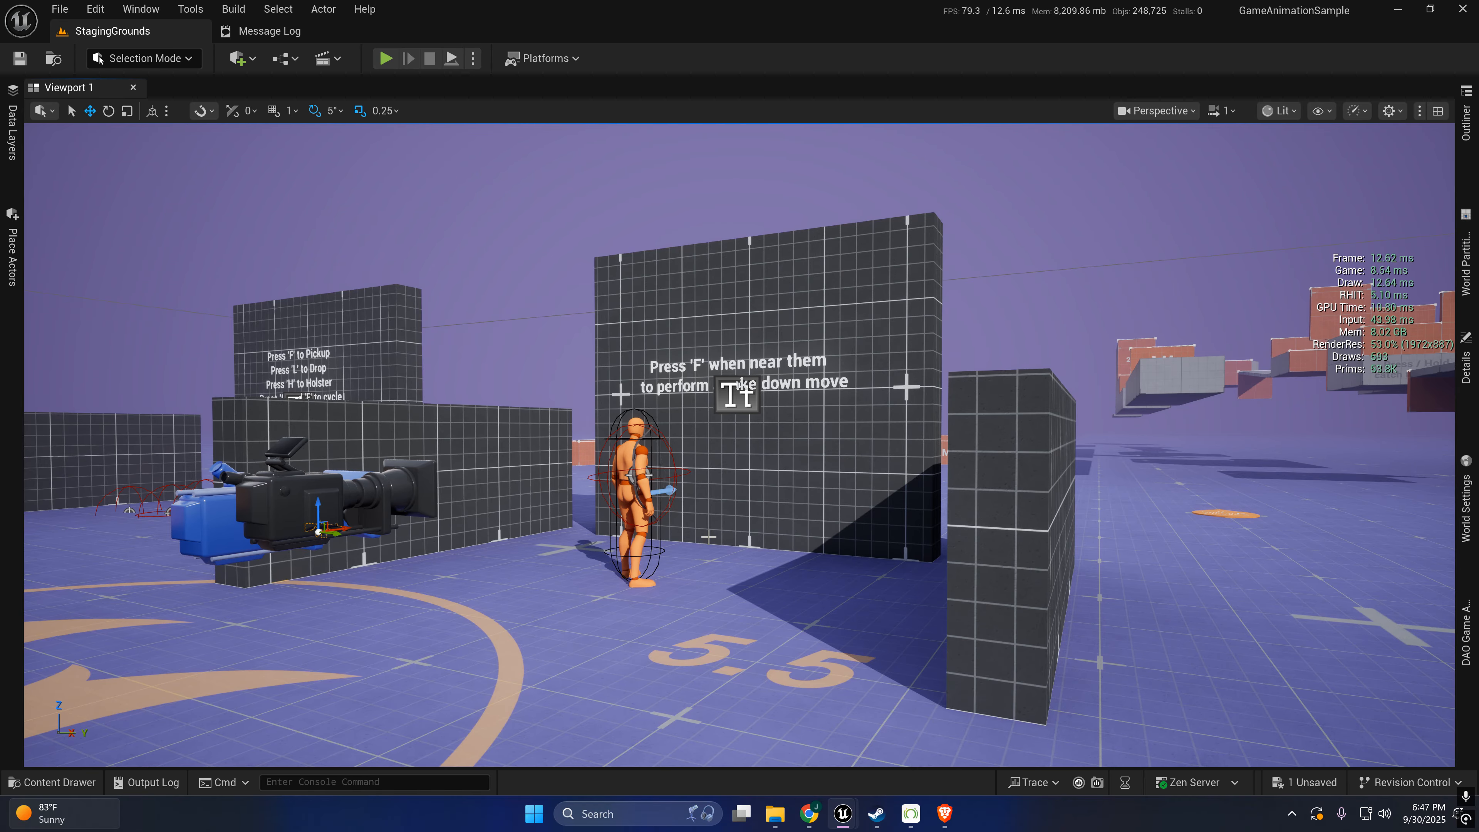
pyautogui.press('s')
pyautogui.moveTo(819, 507); pyautogui.dragTo(783, 559, button='right')
pyautogui.press('a')
pyautogui.press('e')
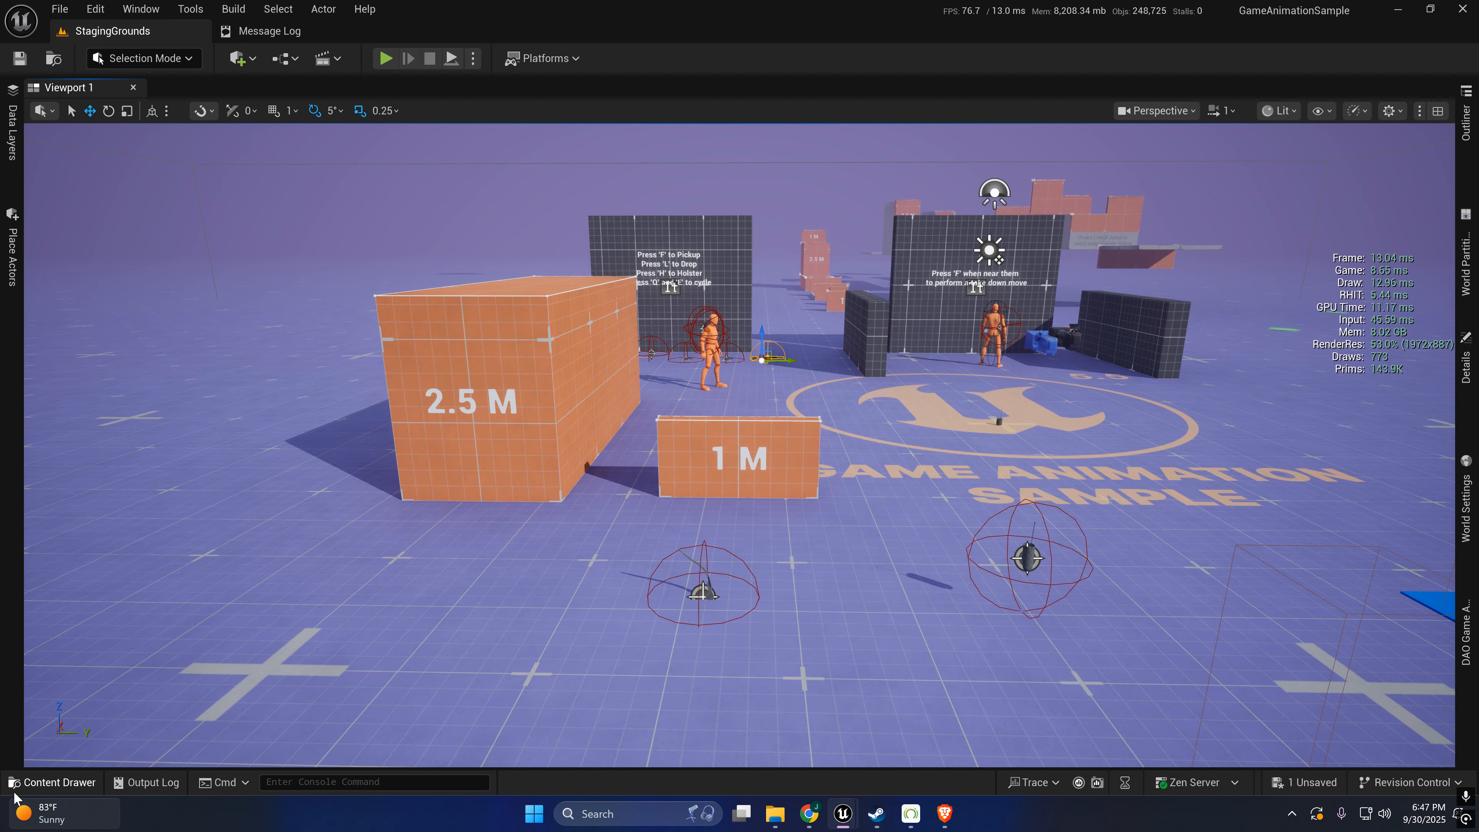
# - Create a folder named Actions inside the UEFN_Mannequin bow's LeftHand animation folder
pyautogui.click(54, 782)
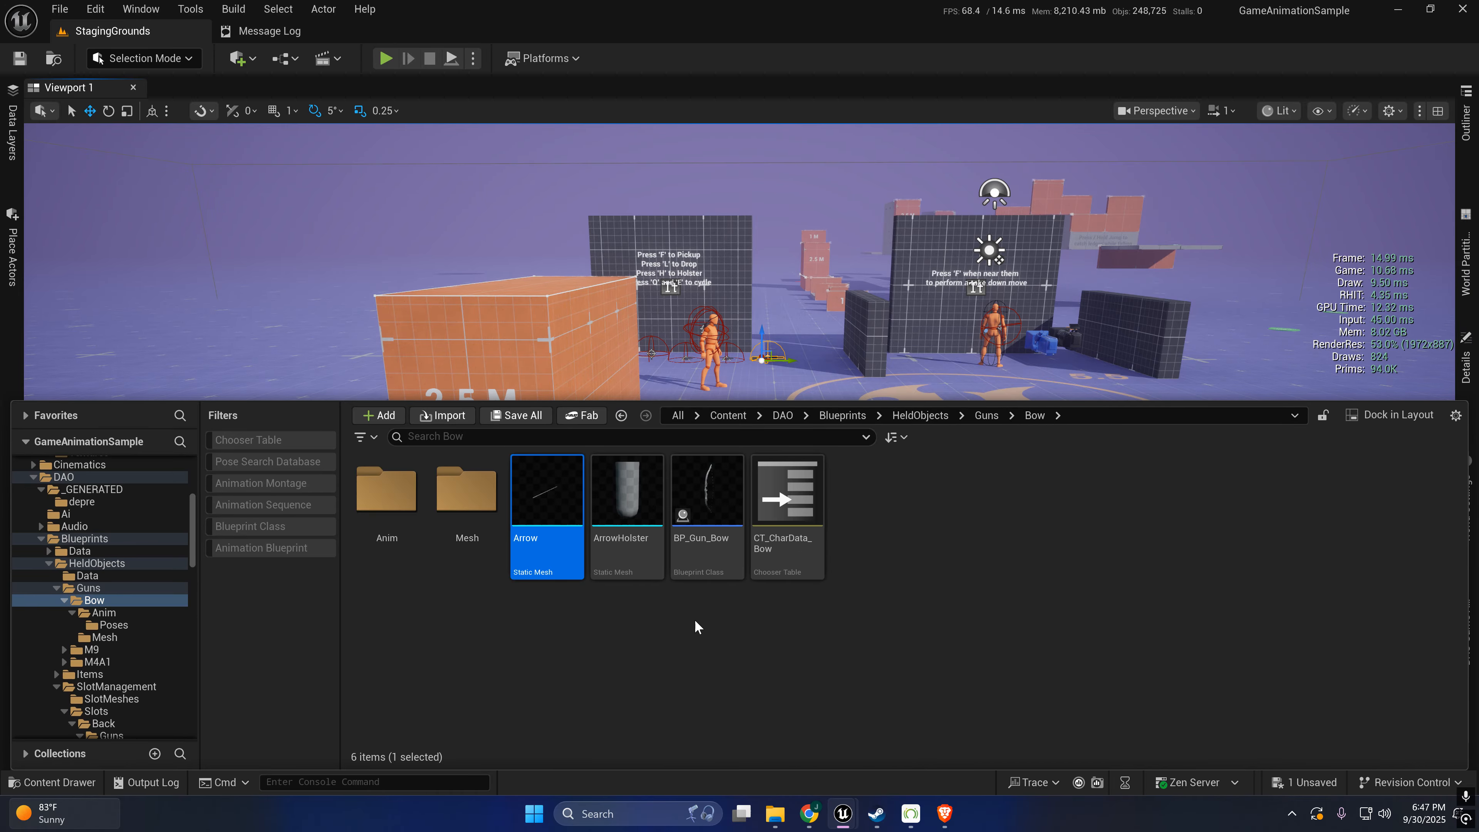
pyautogui.scroll(-5, 128, 647)
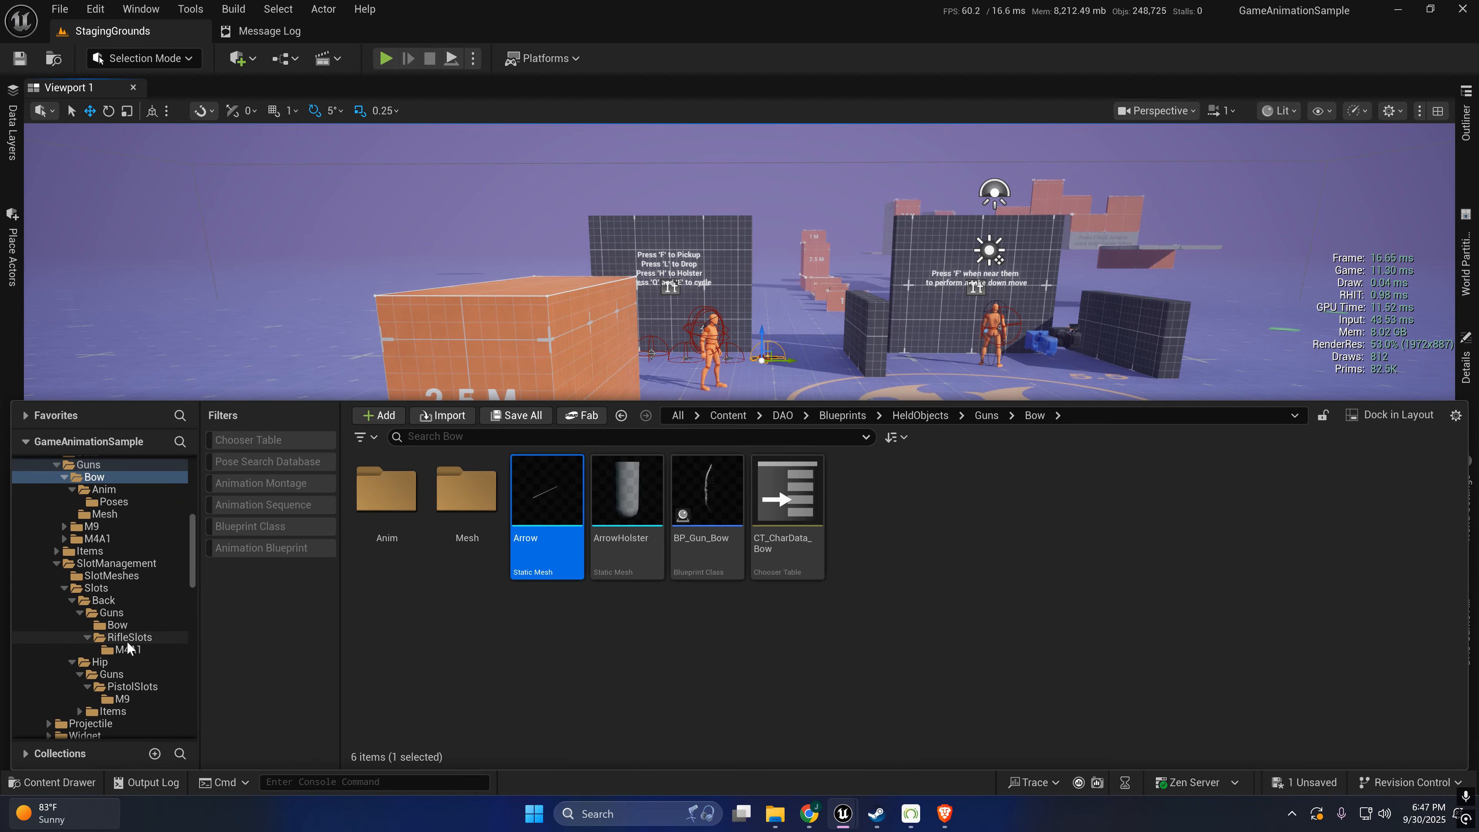
pyautogui.scroll(-9, 129, 648)
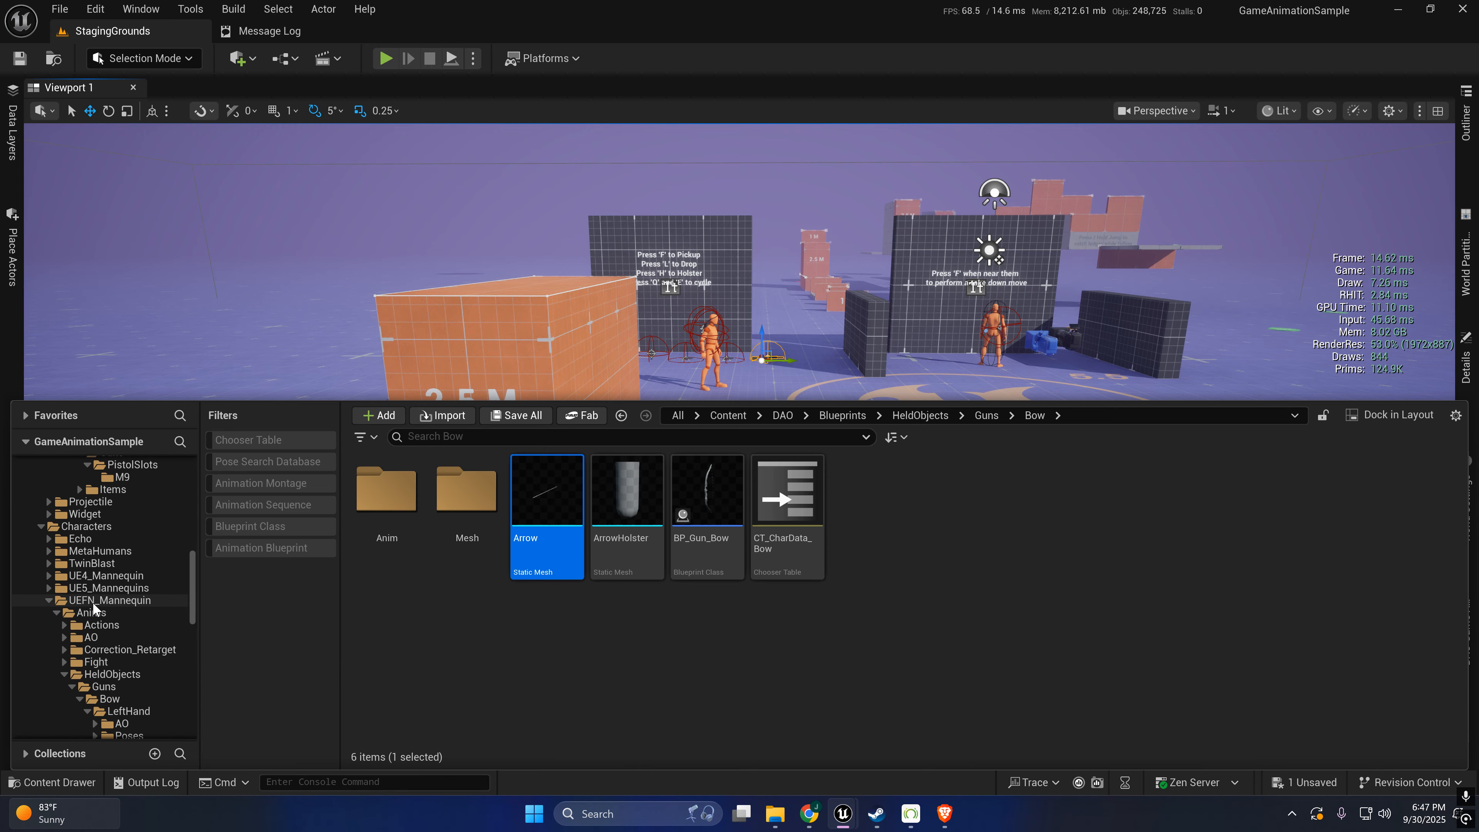
pyautogui.scroll(-4, 111, 619)
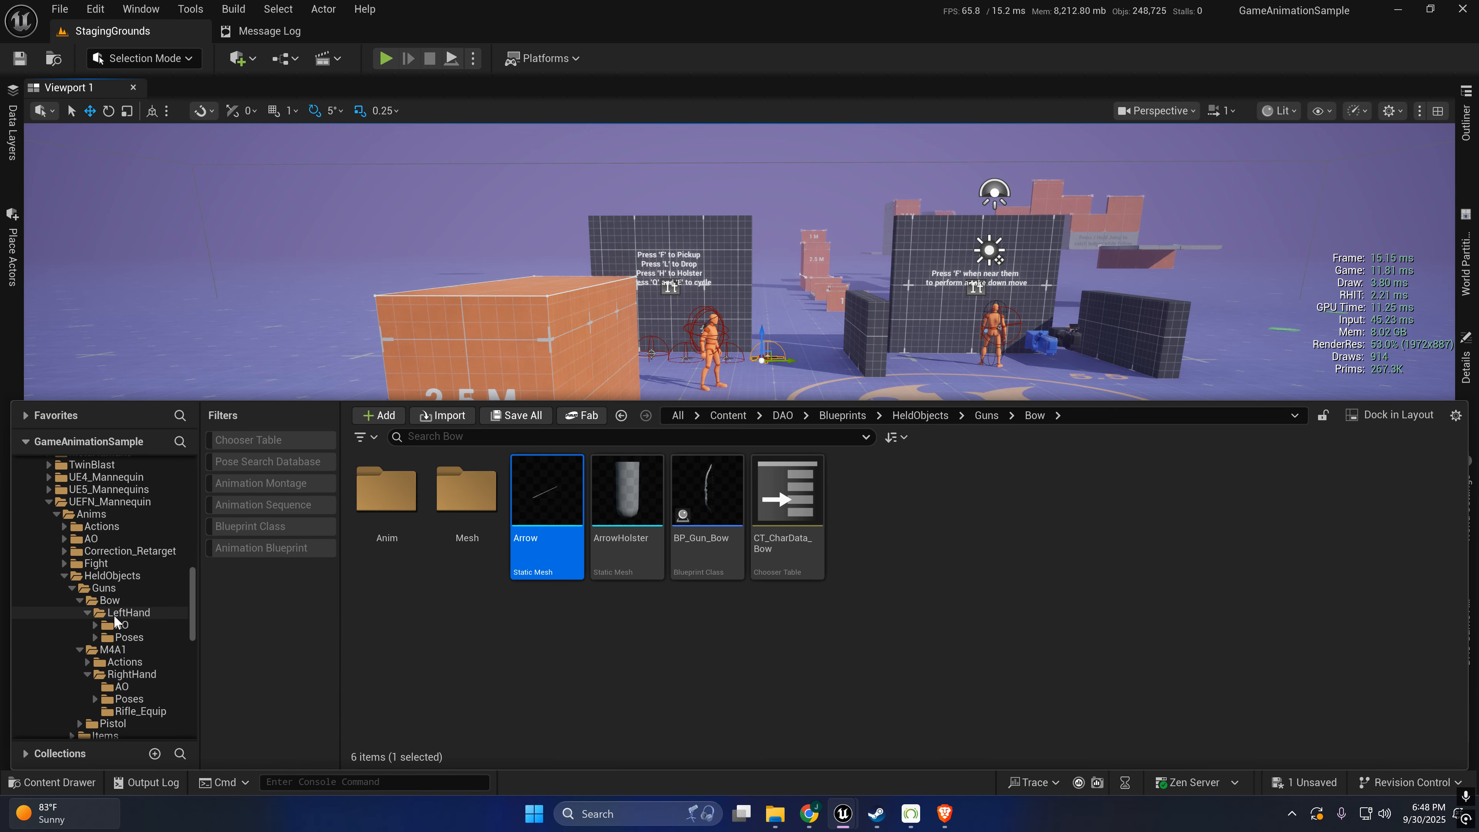
pyautogui.click(111, 612)
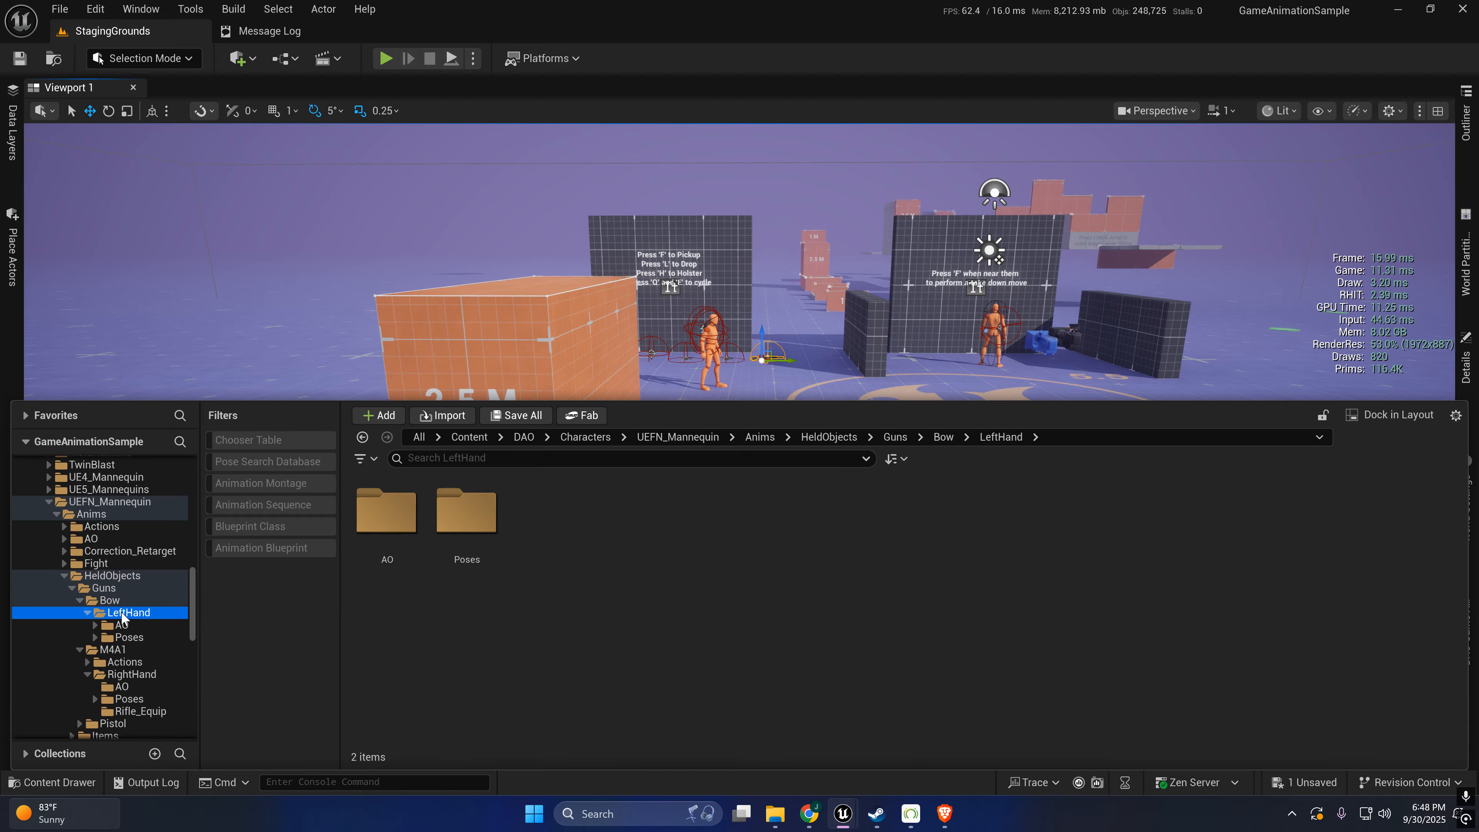
pyautogui.rightClick(626, 537)
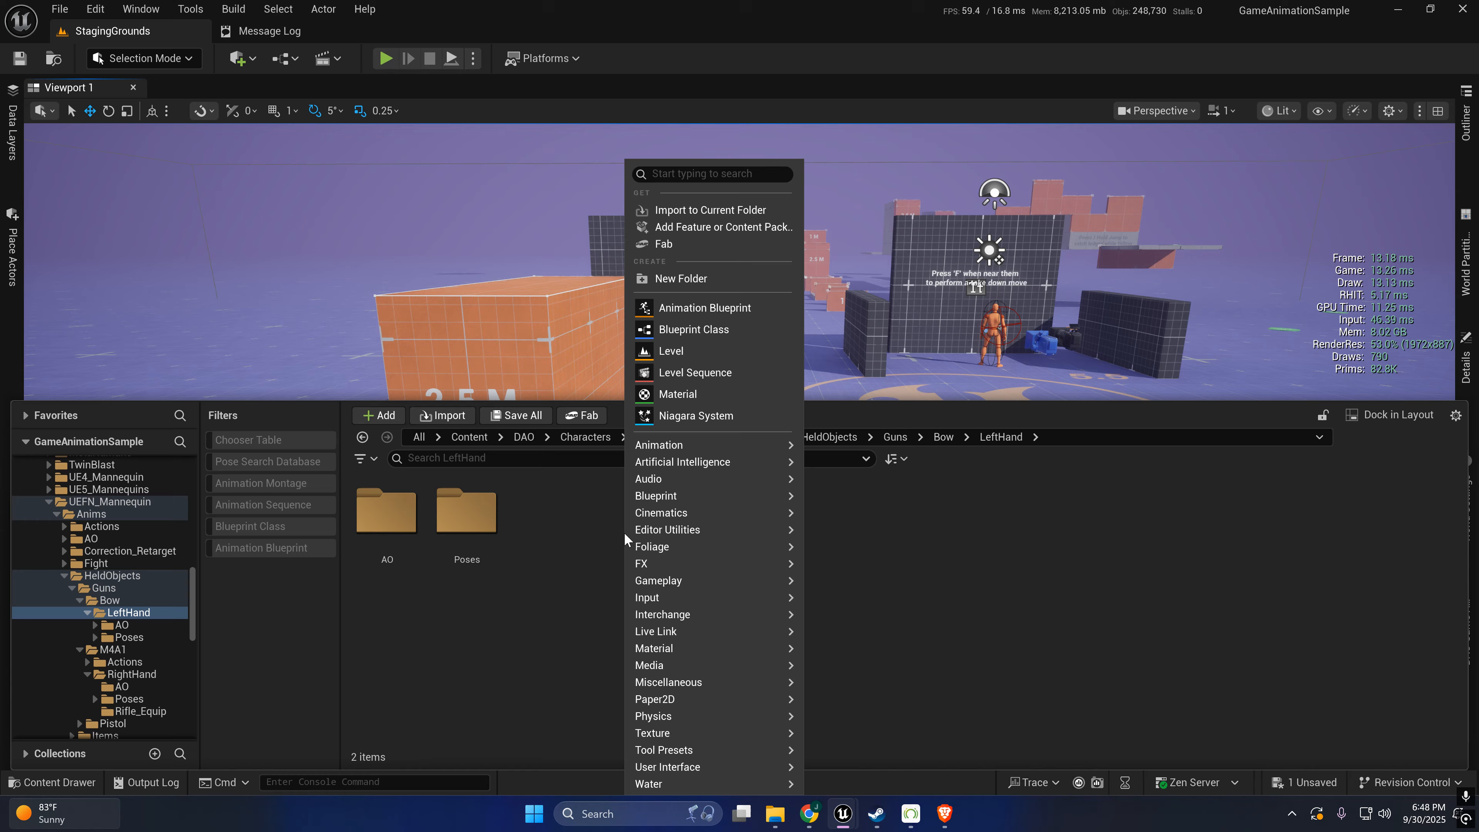
pyautogui.click(719, 278)
pyautogui.write('Actio')
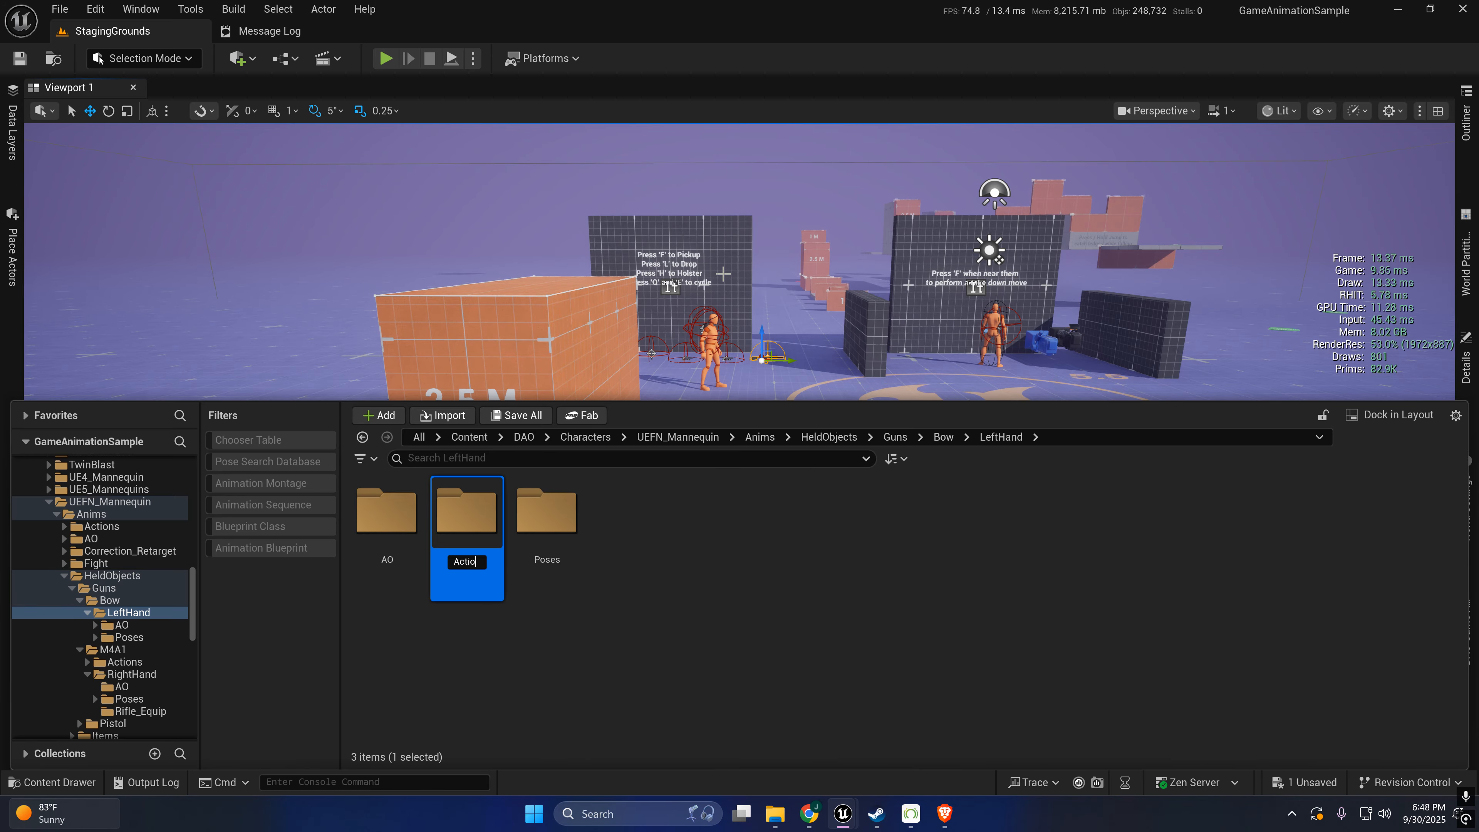
pyautogui.write('ns')
pyautogui.press('Return')
# - Copy the UEFN_Bow_Aiming animation sequence from the Poses folder into the Actions folder
pyautogui.doubleClick(547, 512)
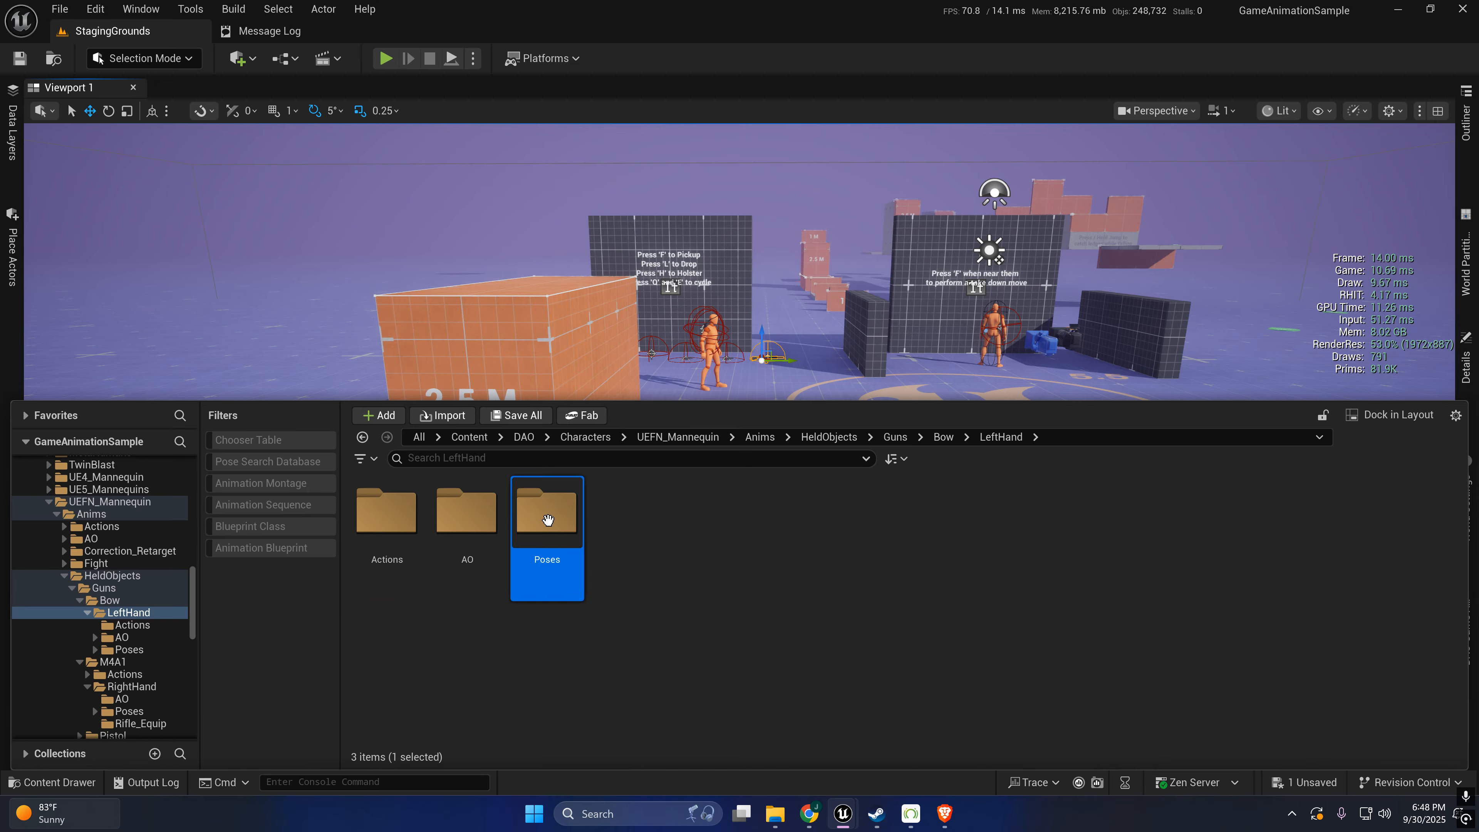
pyautogui.click(640, 524)
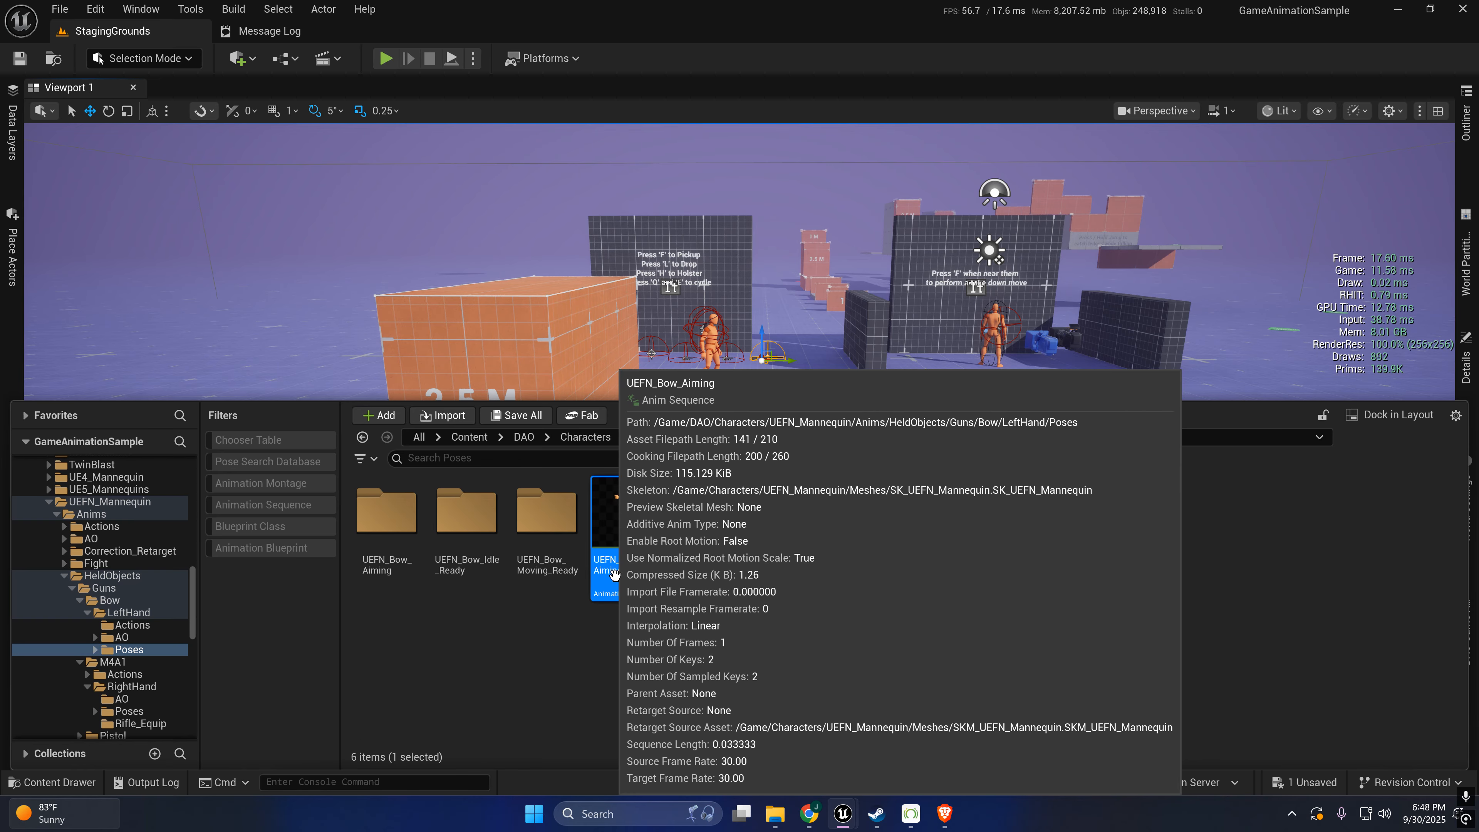
pyautogui.moveTo(622, 518); pyautogui.dragTo(113, 625)
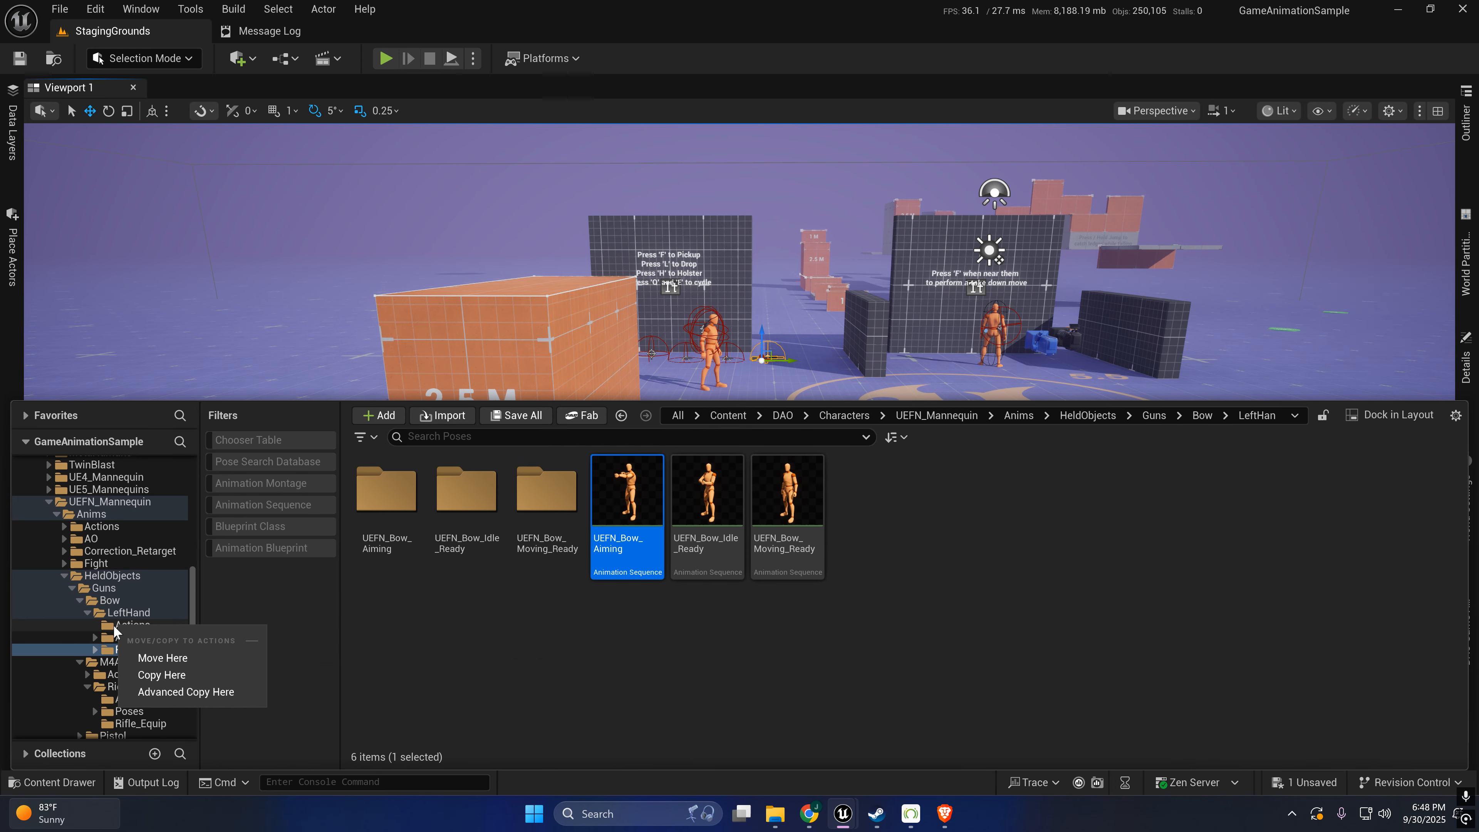
pyautogui.click(165, 676)
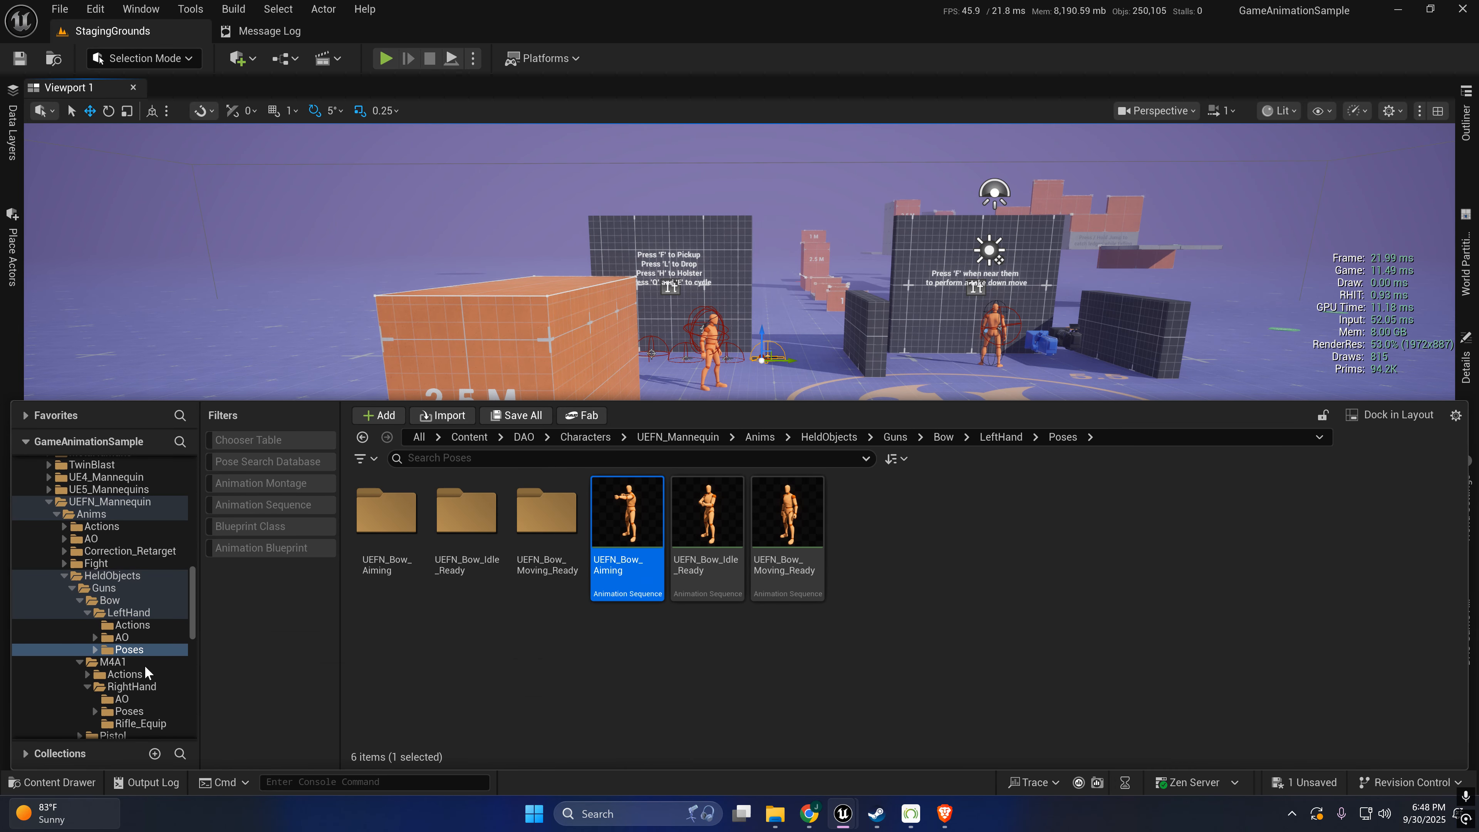
# - Open the copied UEFN_Bow_Aiming sequence, remove its enable_hand_r_ik curve, and save the asset
pyautogui.click(112, 624)
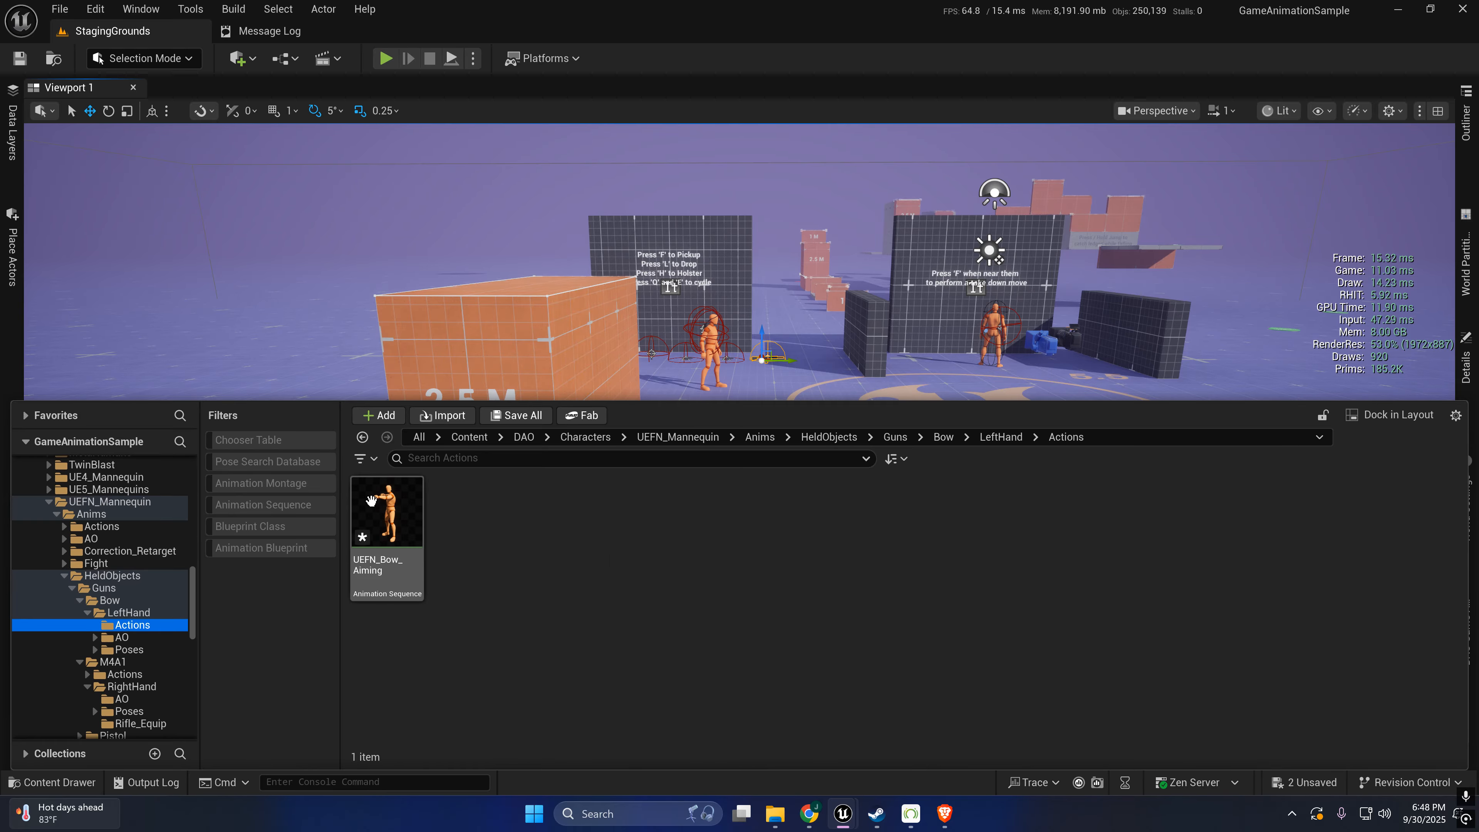
pyautogui.doubleClick(370, 501)
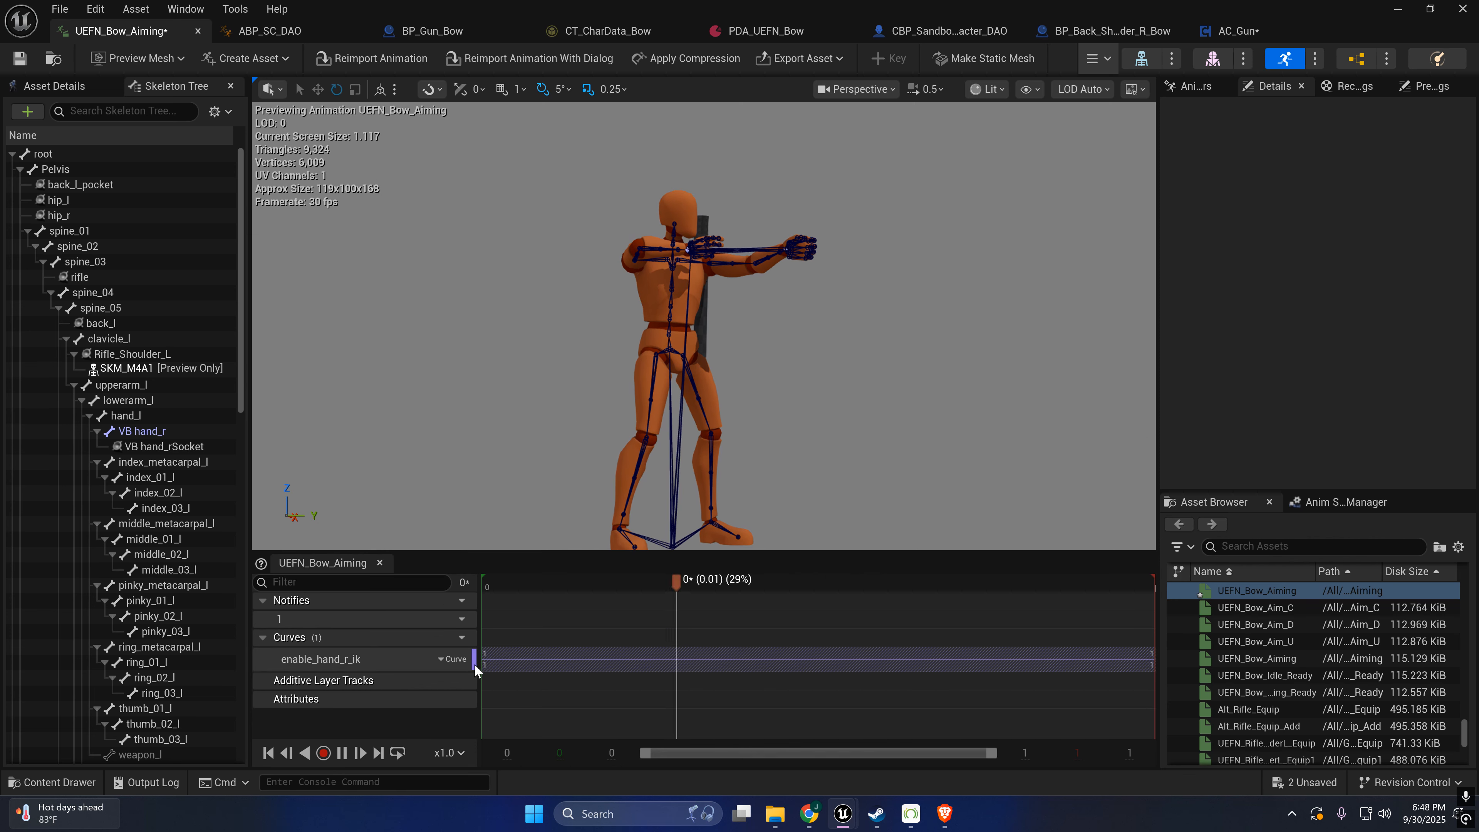
pyautogui.rightClick(437, 667)
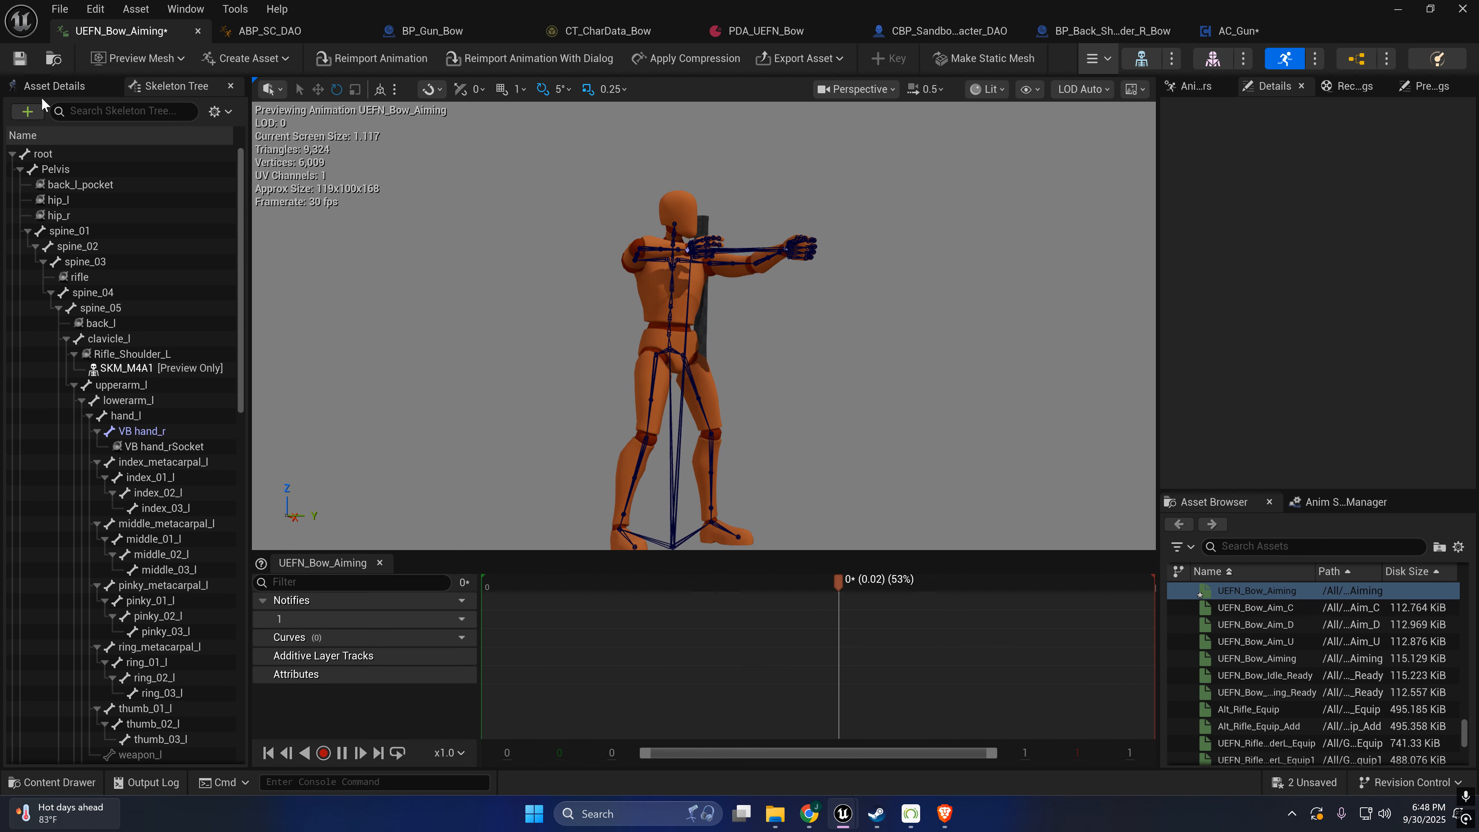
pyautogui.hotkey('ctrl', 's')
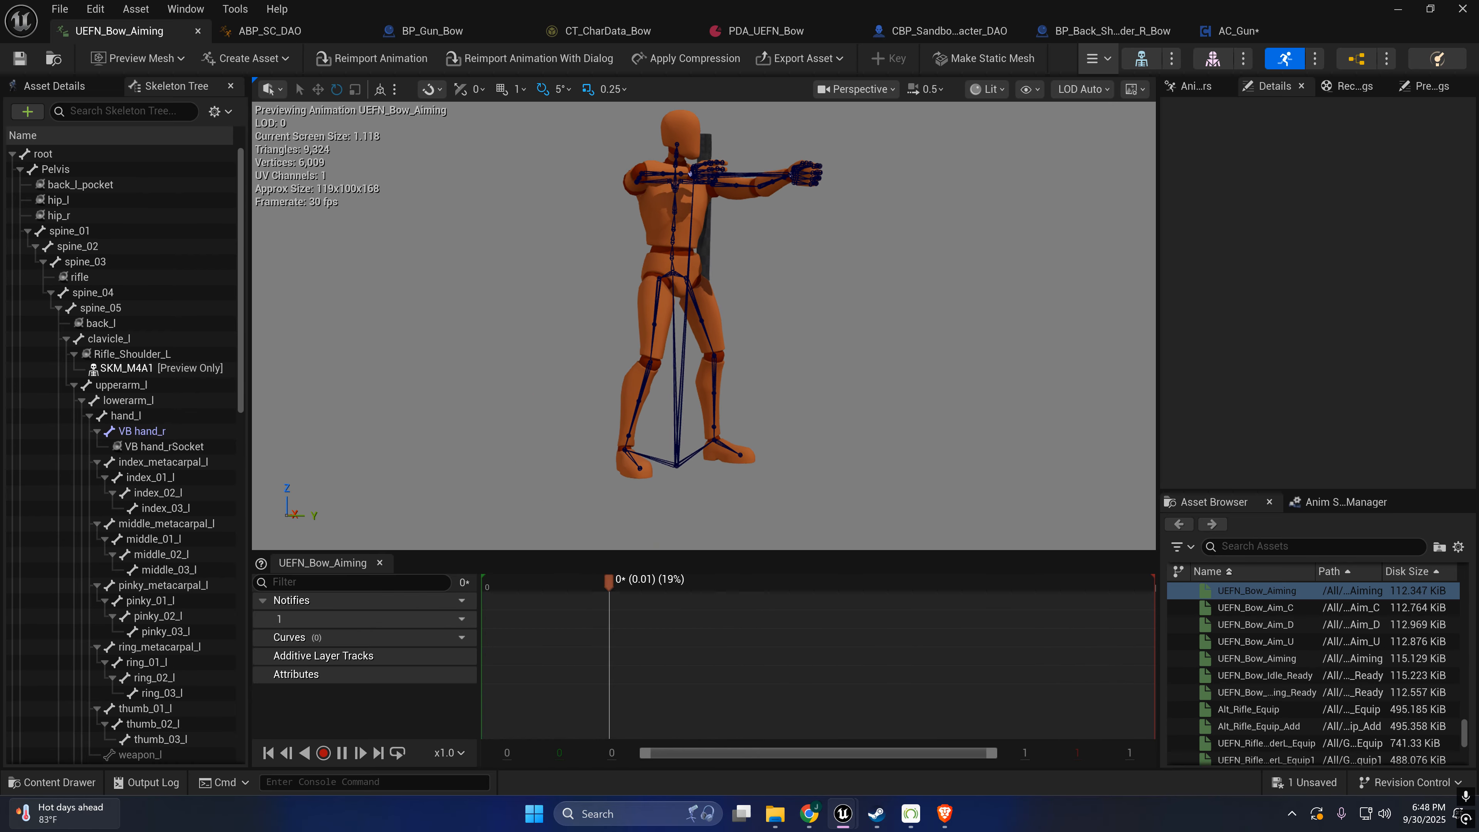
# - Unlink the level sequence attached to the copied UEFN_Bow_Aiming animation
pyautogui.click(1097, 58)
pyautogui.moveTo(1150, 90)
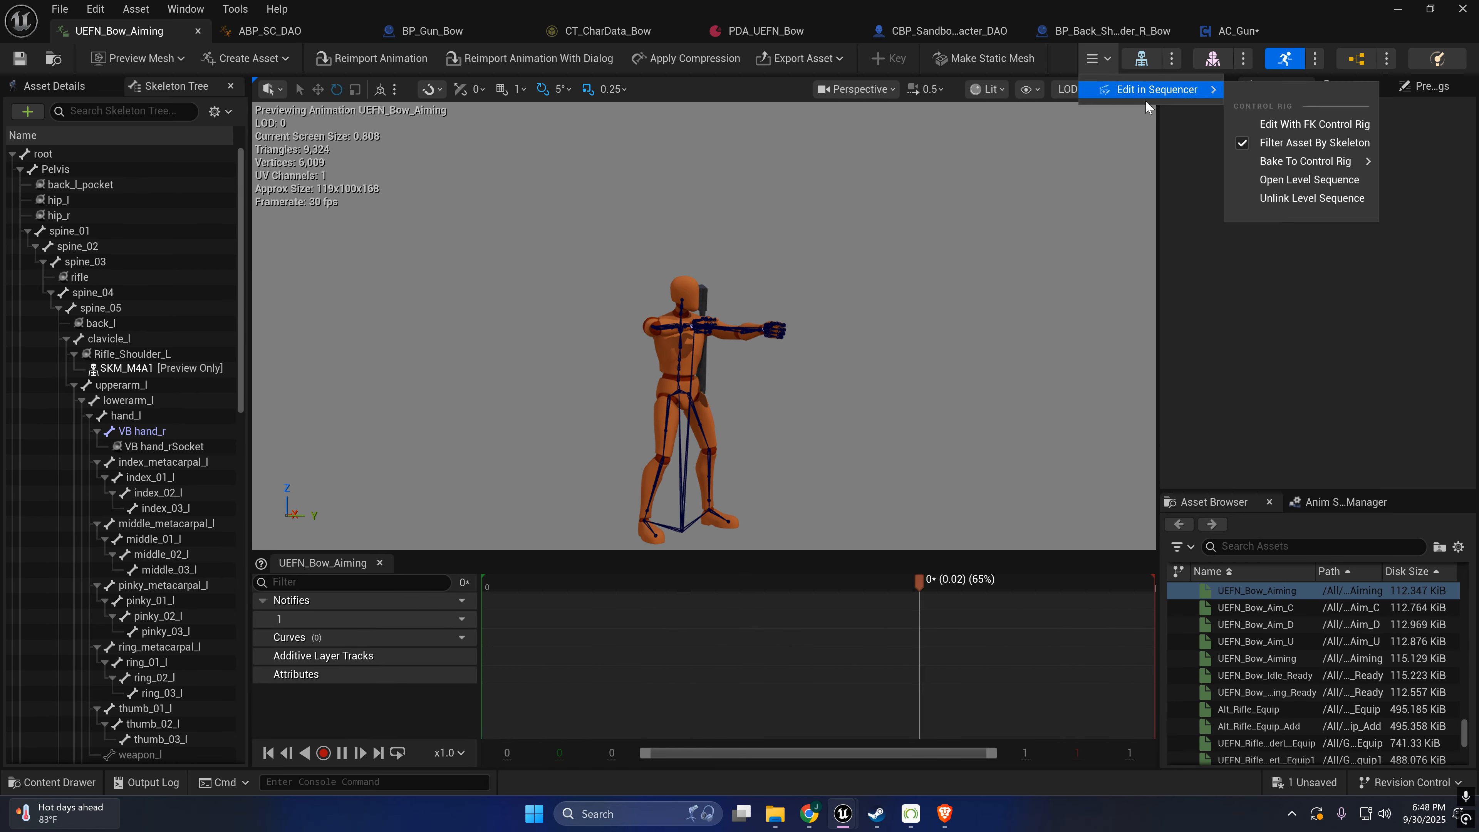
pyautogui.click(1285, 199)
# - Bake the UEFN_Bow_Aiming animation to the CR_UEFN_Mannequin_Body control rig in Sequencer and return to the StagingGrounds level
pyautogui.click(1098, 59)
pyautogui.moveTo(1156, 89)
pyautogui.moveTo(1303, 167)
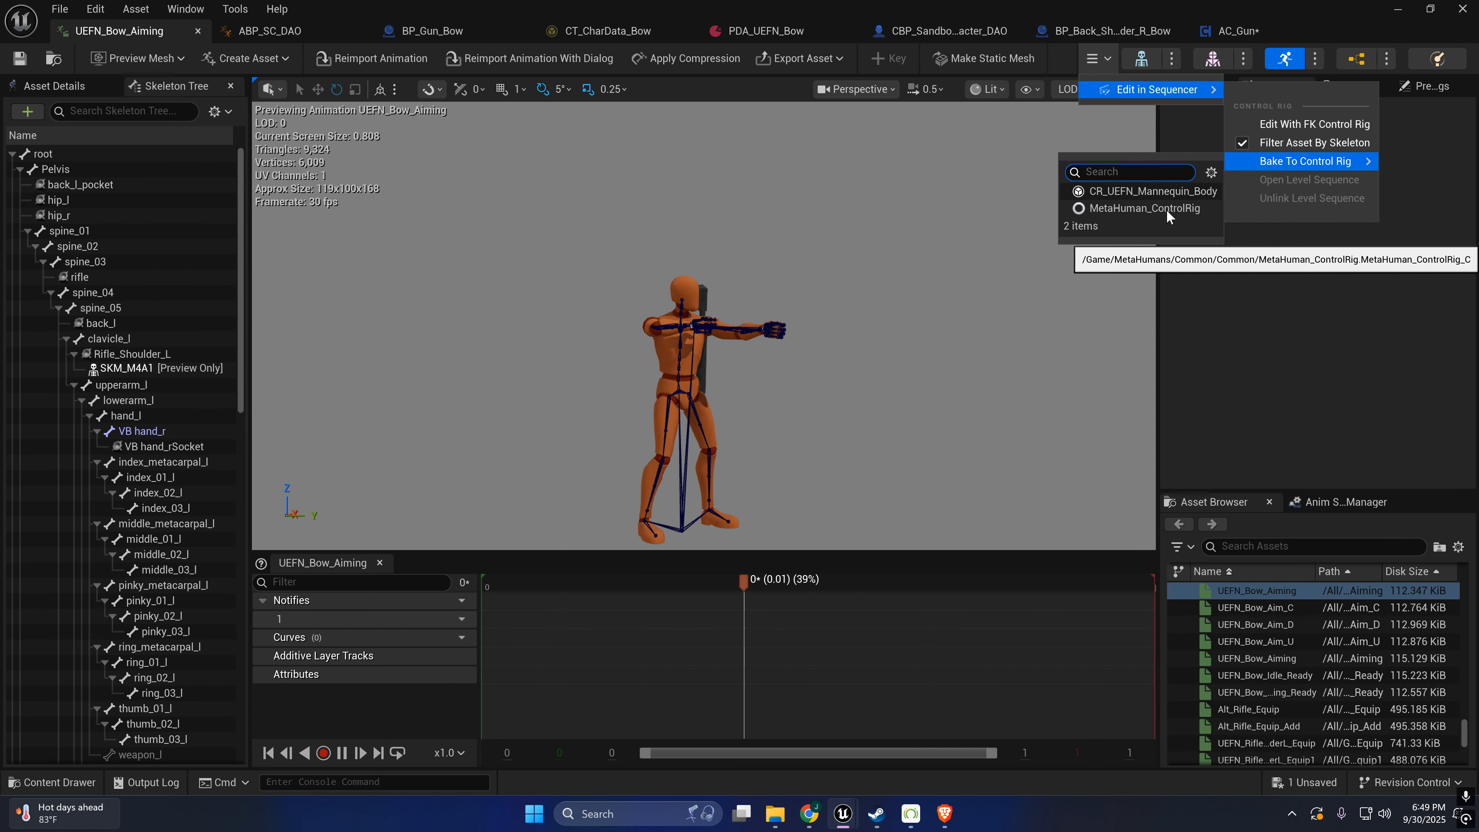
pyautogui.click(1106, 190)
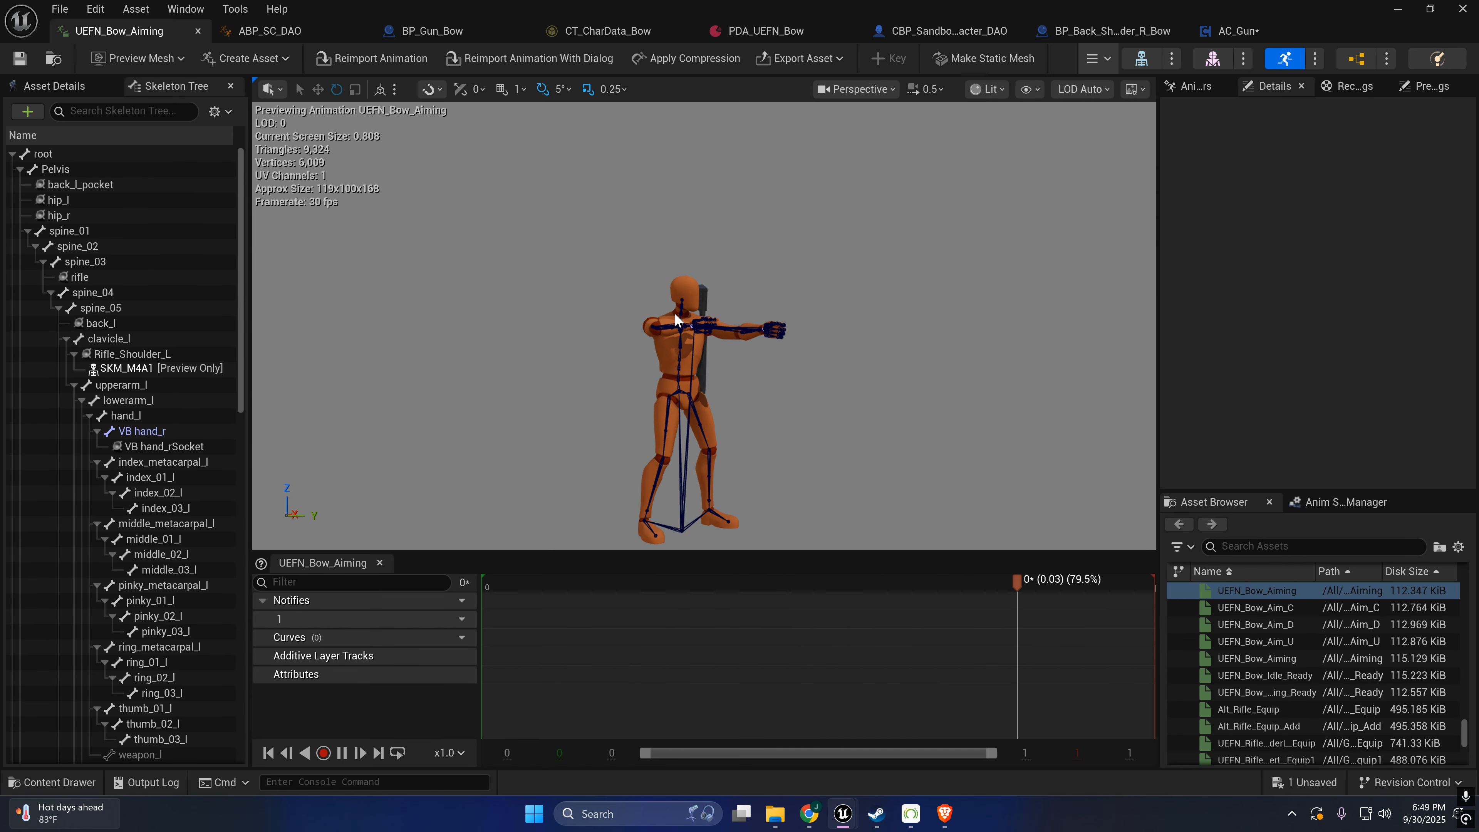
pyautogui.click(801, 474)
pyautogui.click(1396, 9)
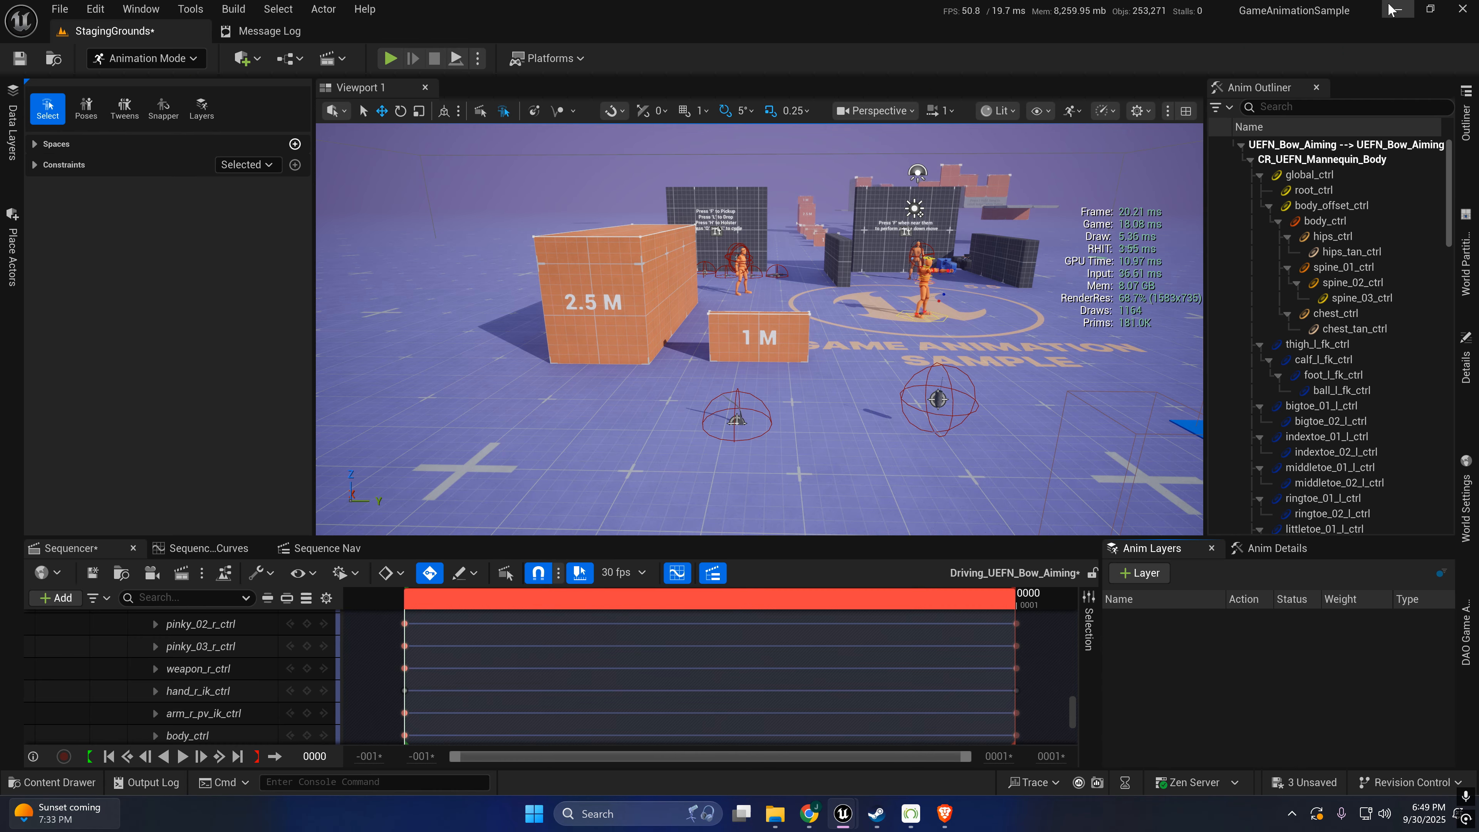
# - Extend the UEFN_Bow_Aiming section and the playback range to frame 15, and return the playhead to frame 0
pyautogui.moveTo(1076, 703); pyautogui.dragTo(1076, 623)
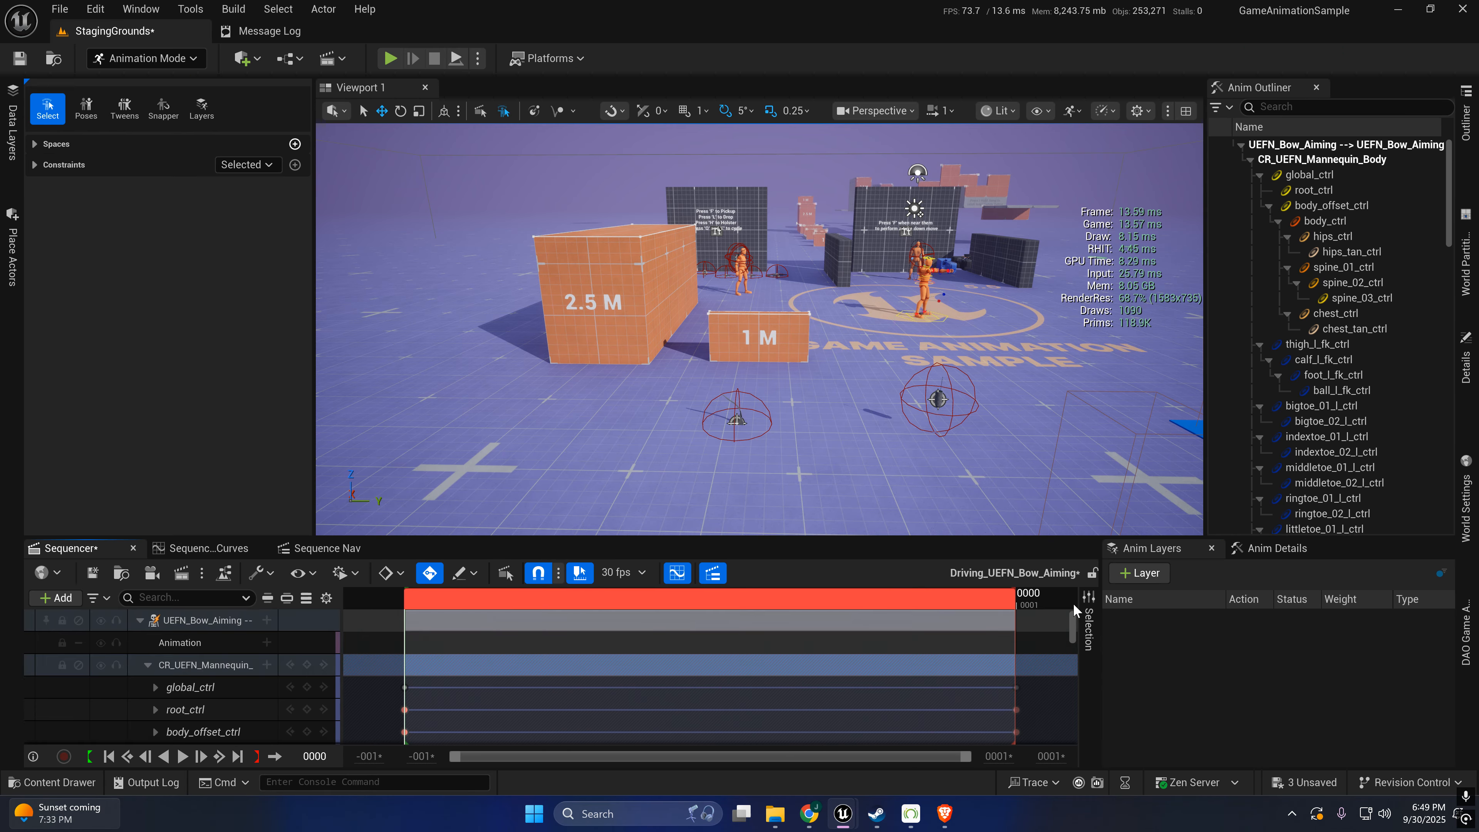
pyautogui.click(147, 665)
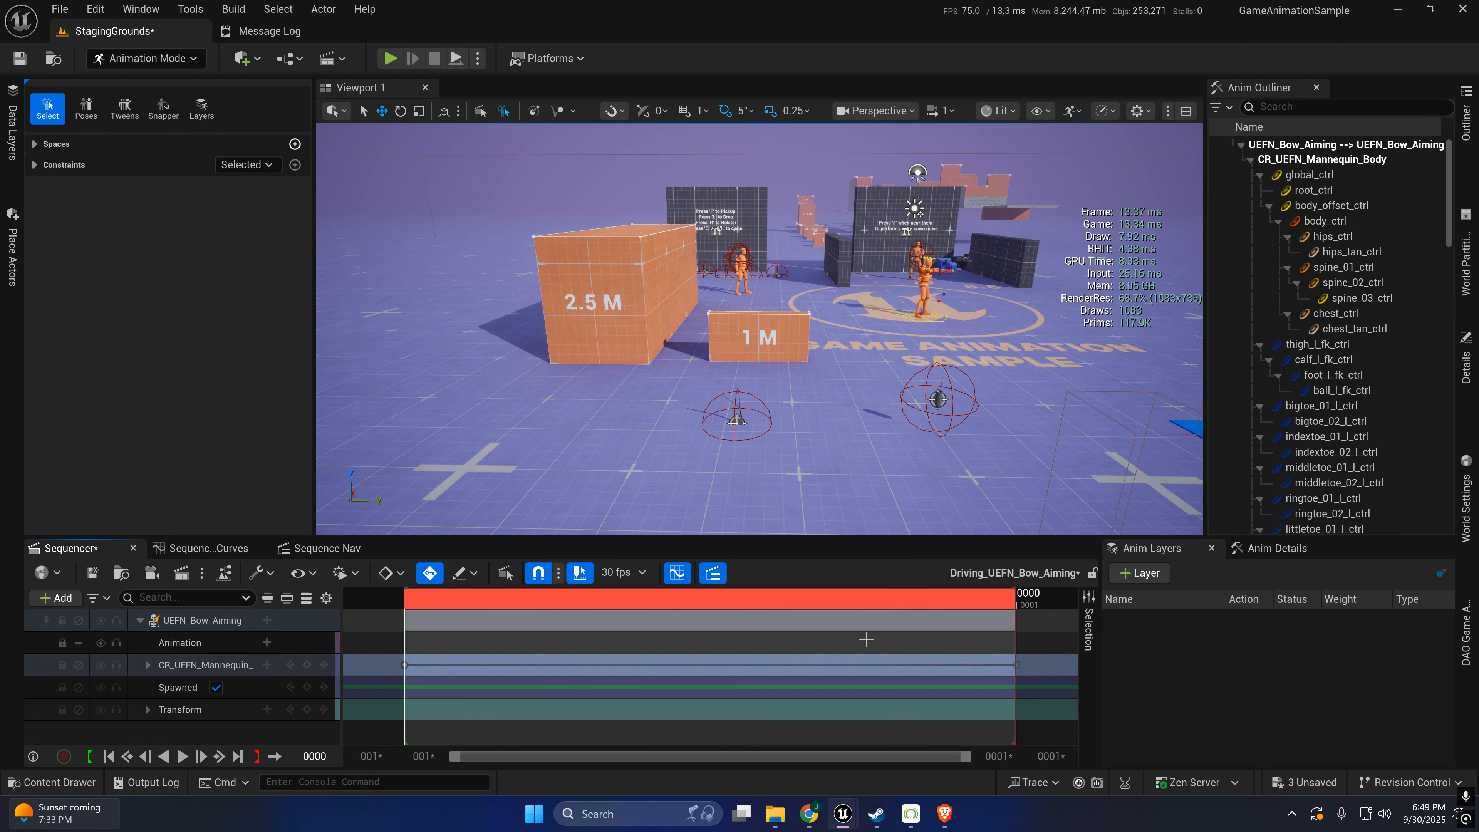
pyautogui.keyDown('ctrl'); pyautogui.scroll(-3, 867, 645); pyautogui.keyUp('ctrl')
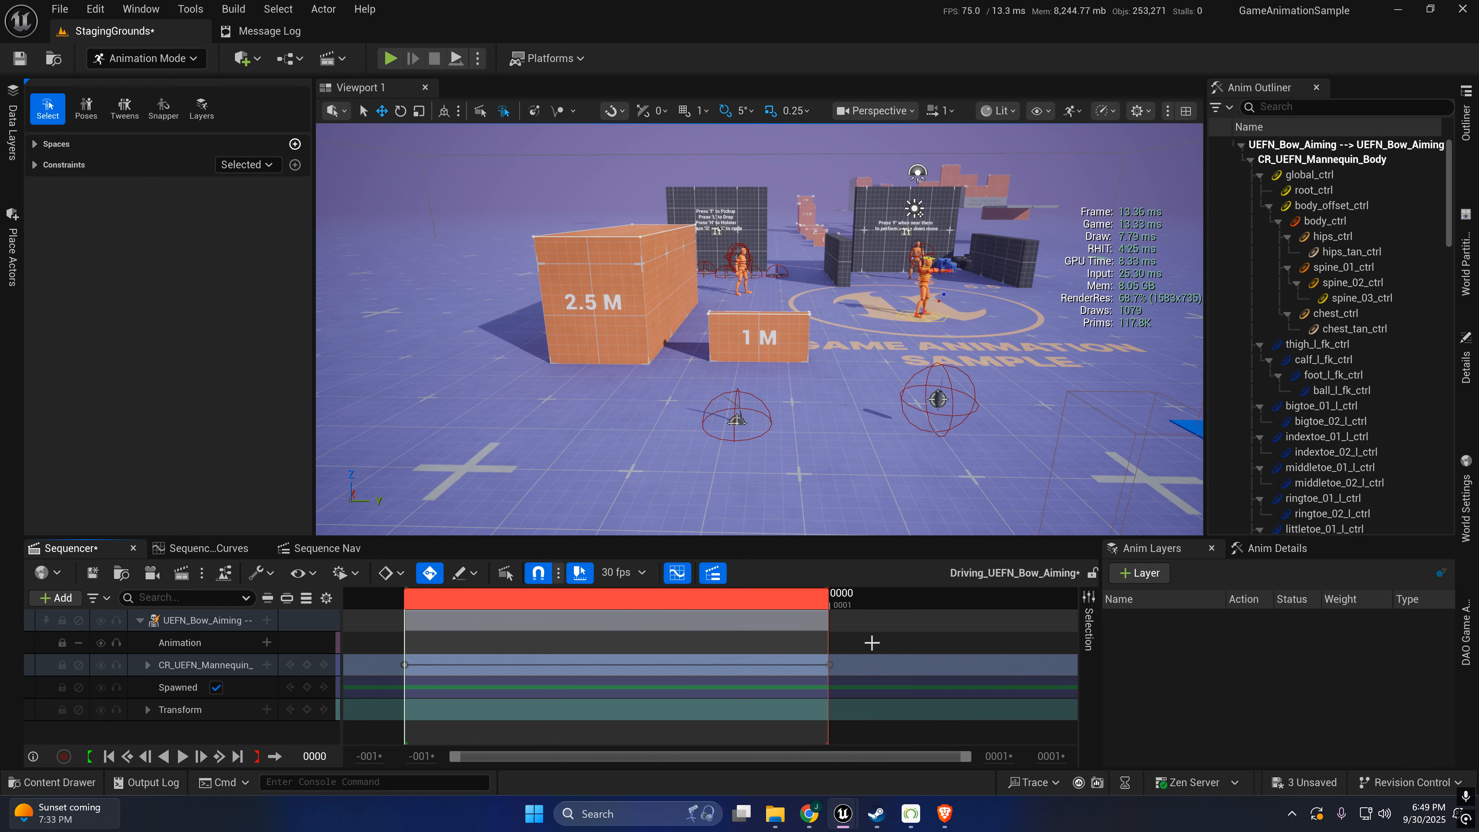
pyautogui.keyDown('ctrl'); pyautogui.scroll(-3, 799, 644); pyautogui.keyUp('ctrl')
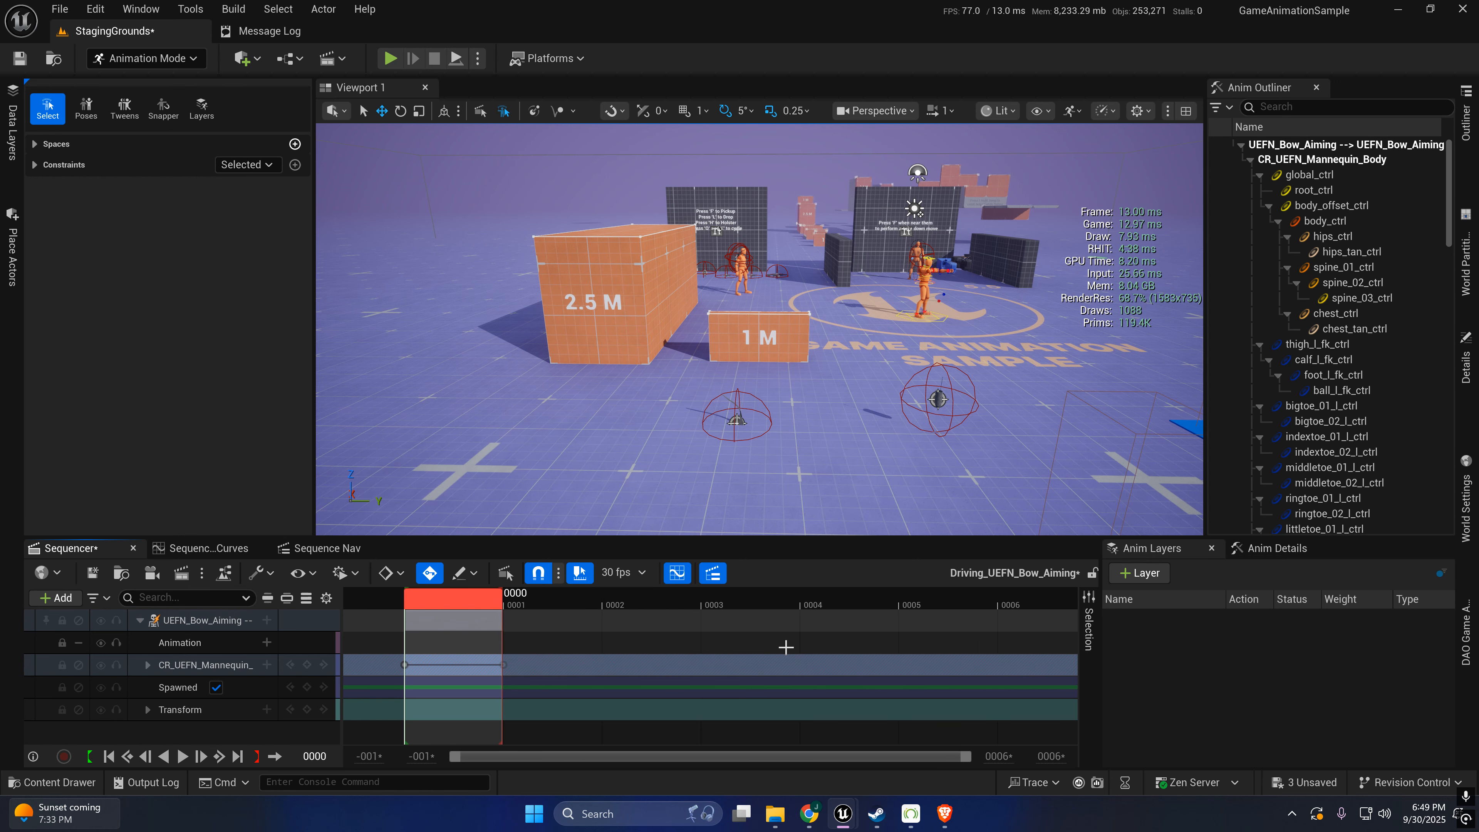
pyautogui.keyDown('ctrl'); pyautogui.scroll(-2, 786, 647); pyautogui.keyUp('ctrl')
pyautogui.keyDown('ctrl'); pyautogui.scroll(-3, 909, 635); pyautogui.keyUp('ctrl')
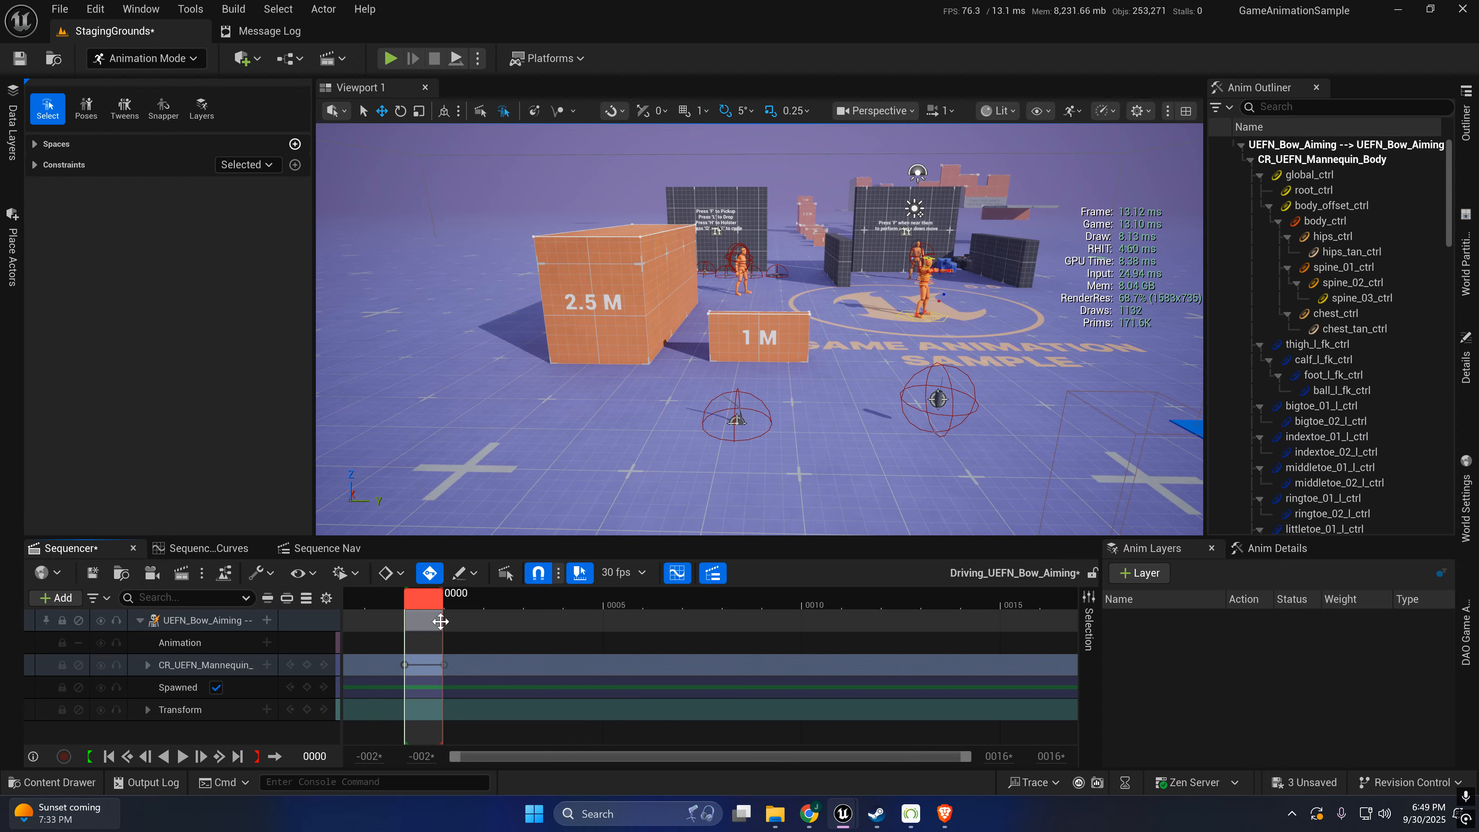
pyautogui.press('Right')
pyautogui.press('Right')
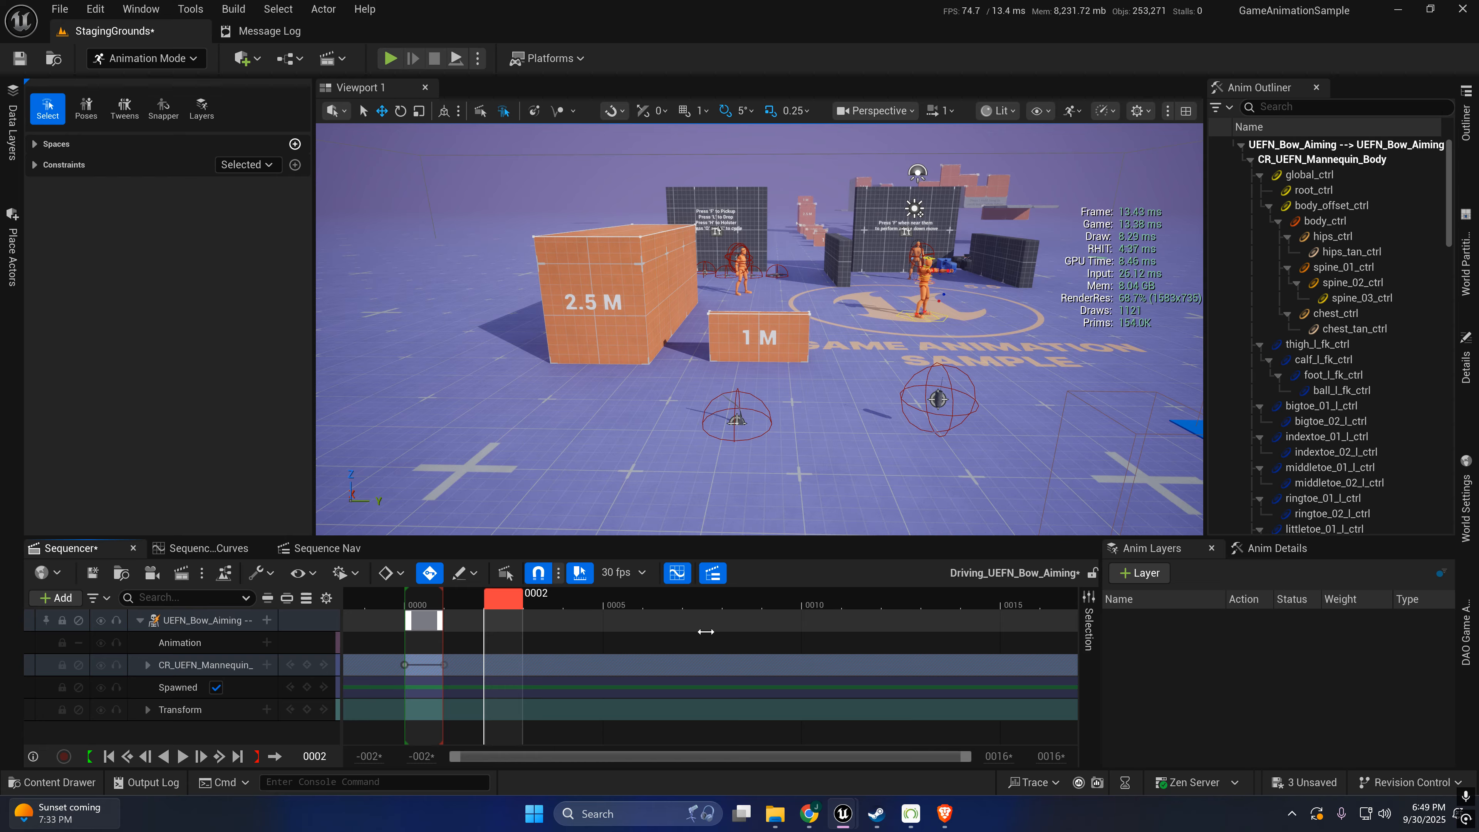
pyautogui.moveTo(705, 631); pyautogui.dragTo(986, 616)
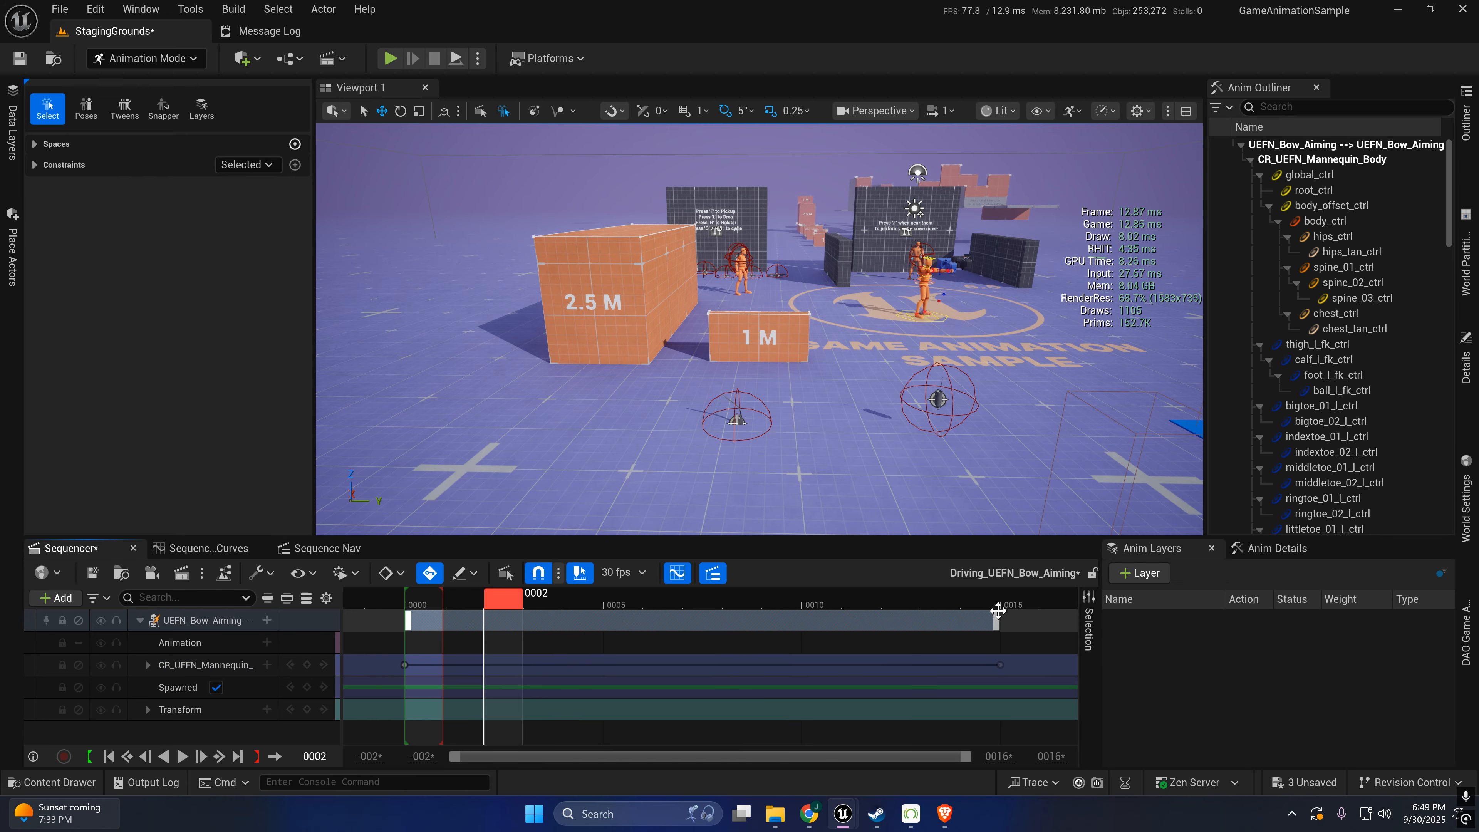
pyautogui.moveTo(445, 592)
pyautogui.mouseDown()
pyautogui.moveTo(1035, 600)
pyautogui.moveTo(1006, 598)
pyautogui.mouseUp()
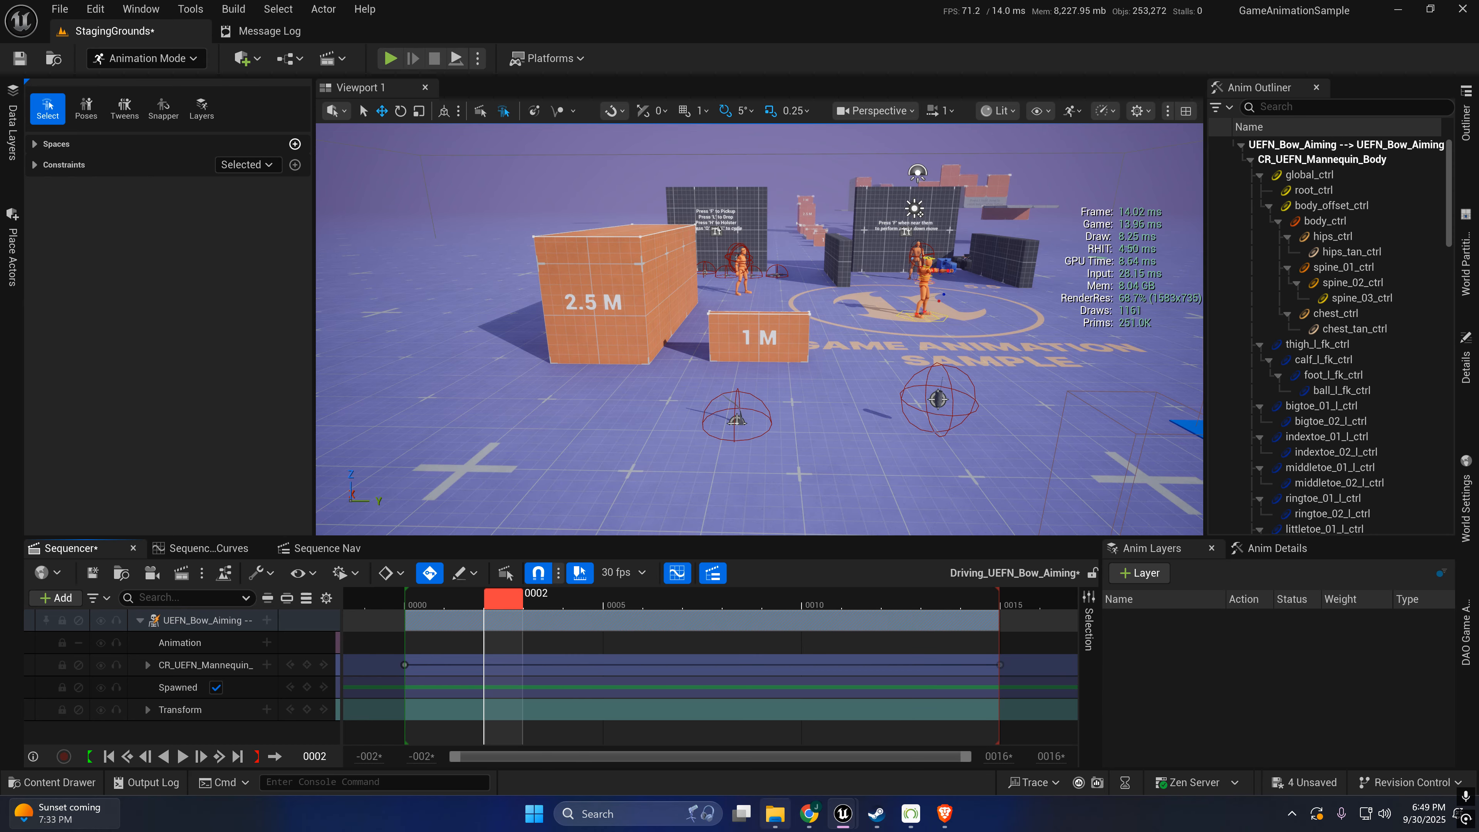
pyautogui.moveTo(491, 600); pyautogui.dragTo(428, 616)
# - Turn off the viewport's controls-only selection and select the nearer pickup item in front of the 1 M block
pyautogui.press('w')
pyautogui.moveTo(582, 443); pyautogui.dragTo(524, 466, button='right')
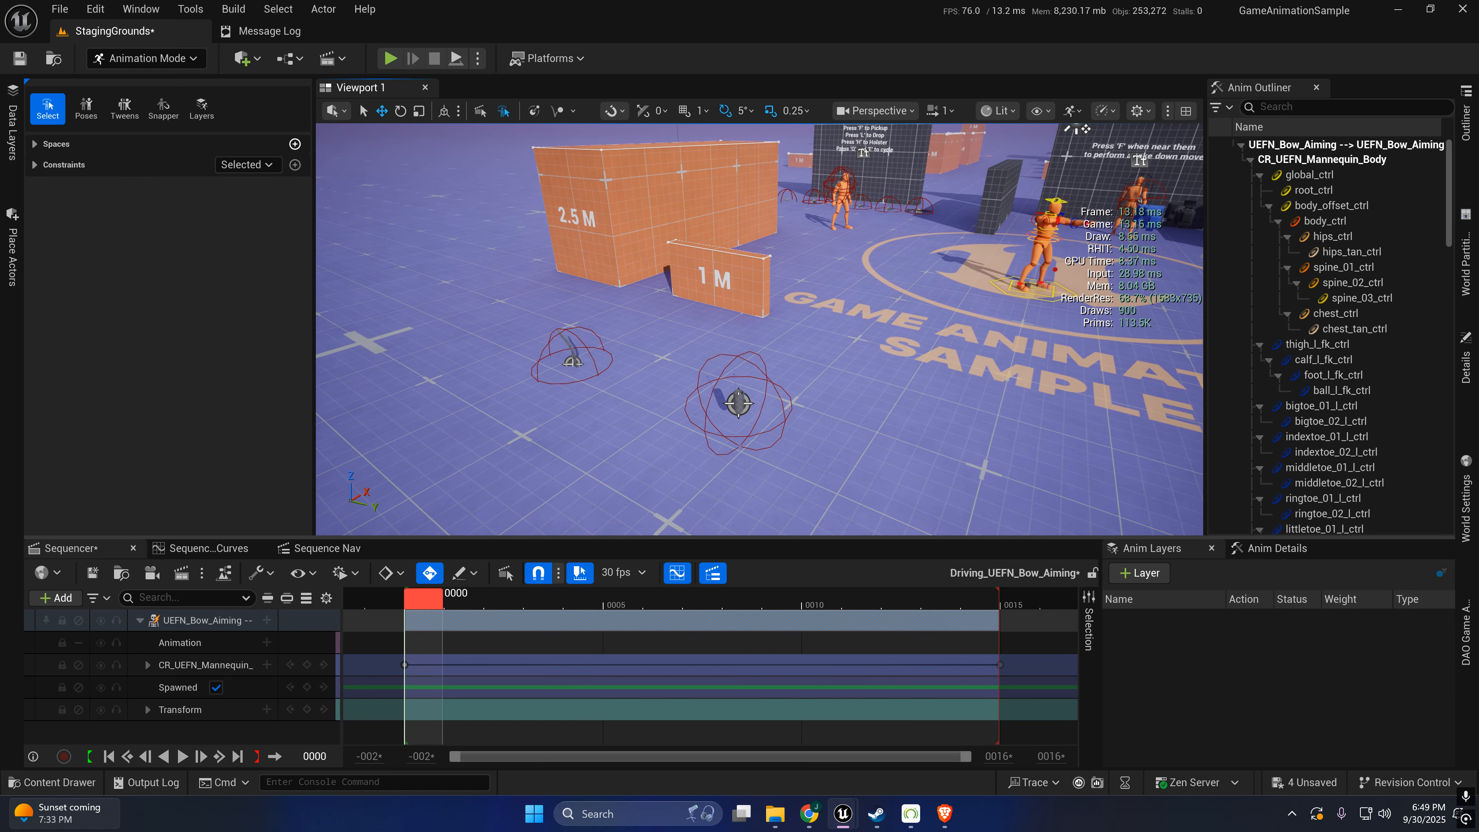
pyautogui.moveTo(724, 434); pyautogui.dragTo(724, 435, button='right')
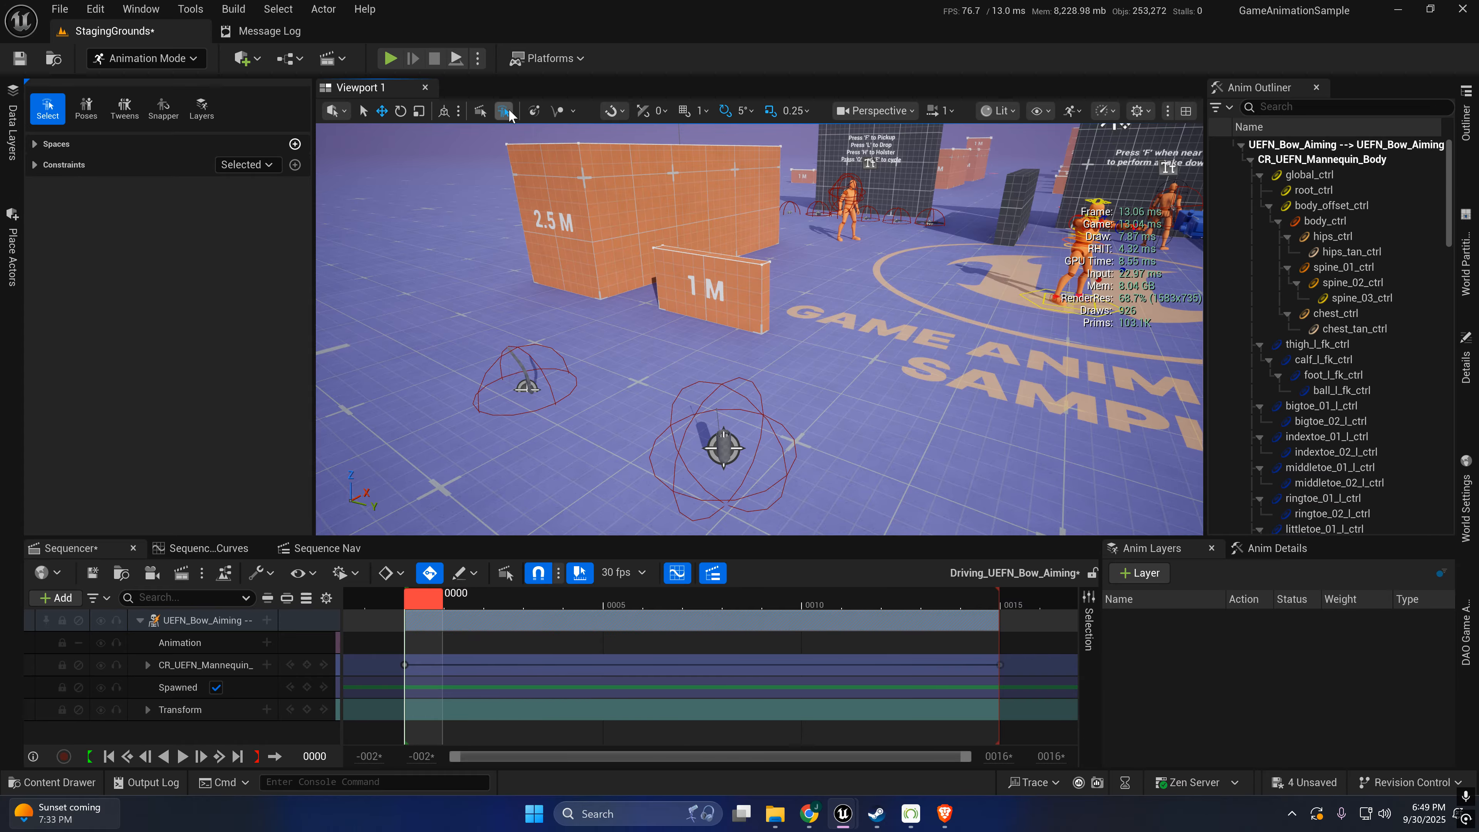
pyautogui.click(504, 112)
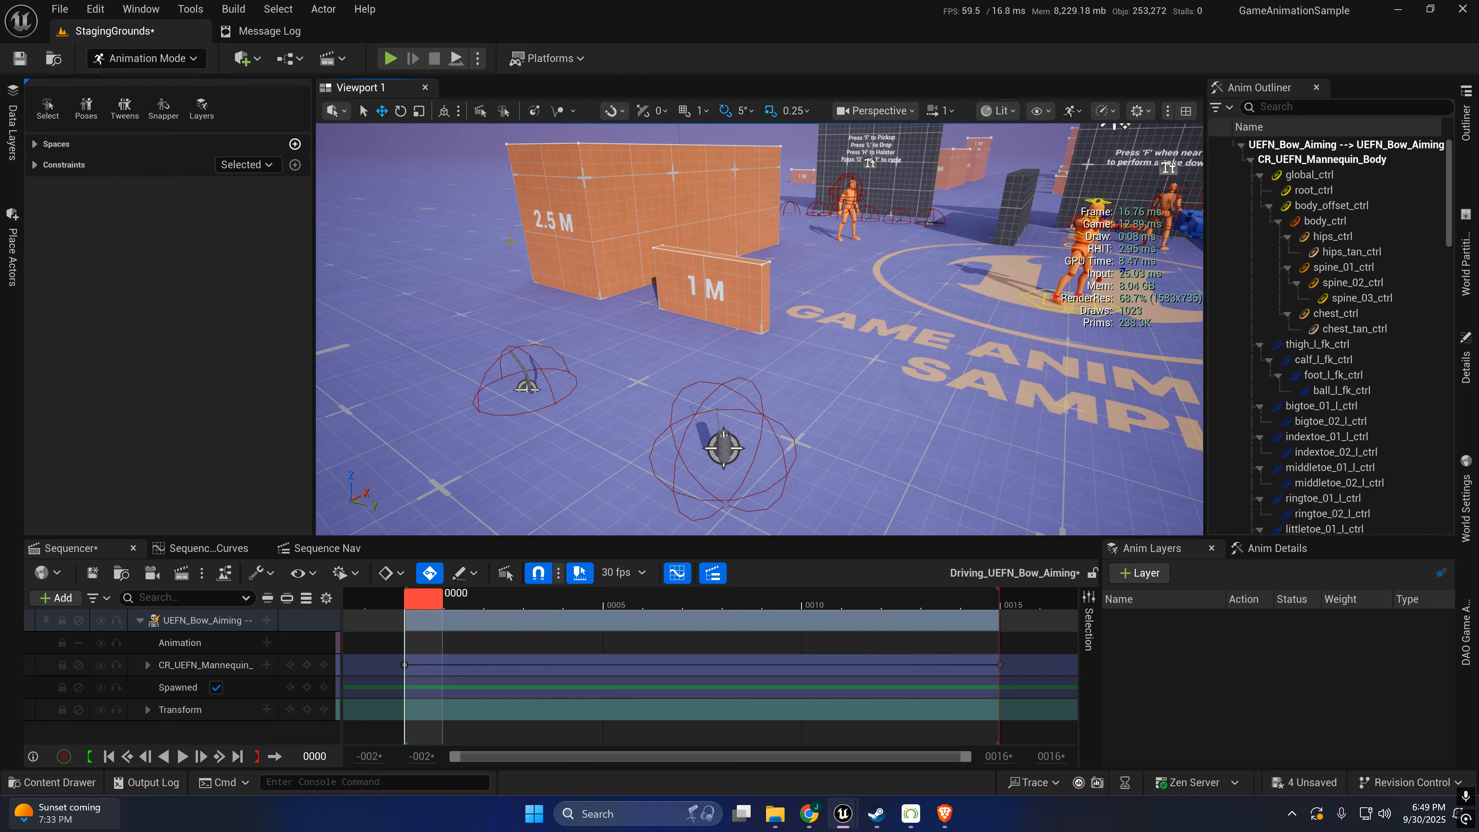
pyautogui.click(700, 431)
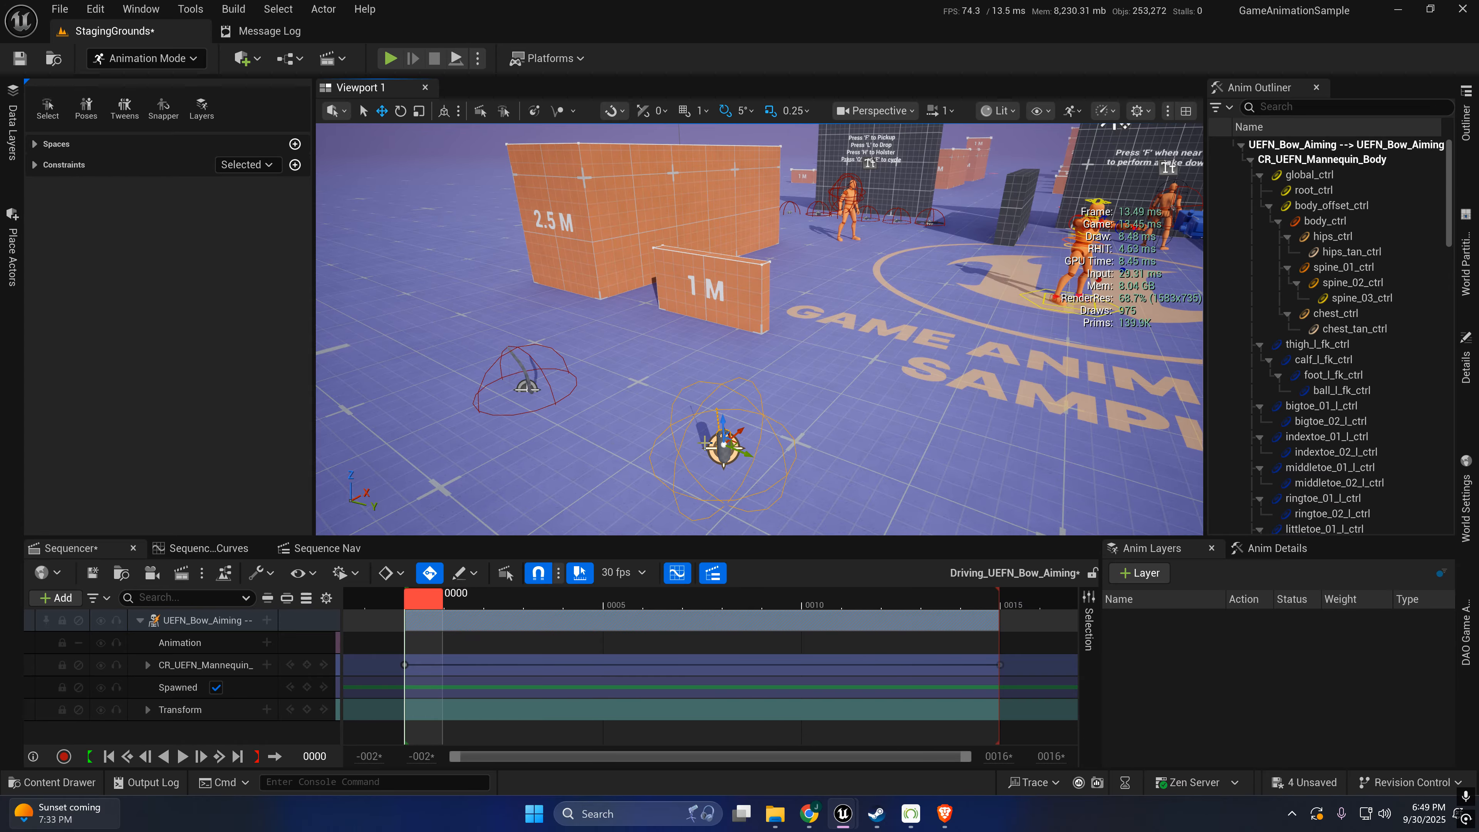
pyautogui.moveTo(705, 443); pyautogui.dragTo(623, 429, button='right')
pyautogui.click(60, 599)
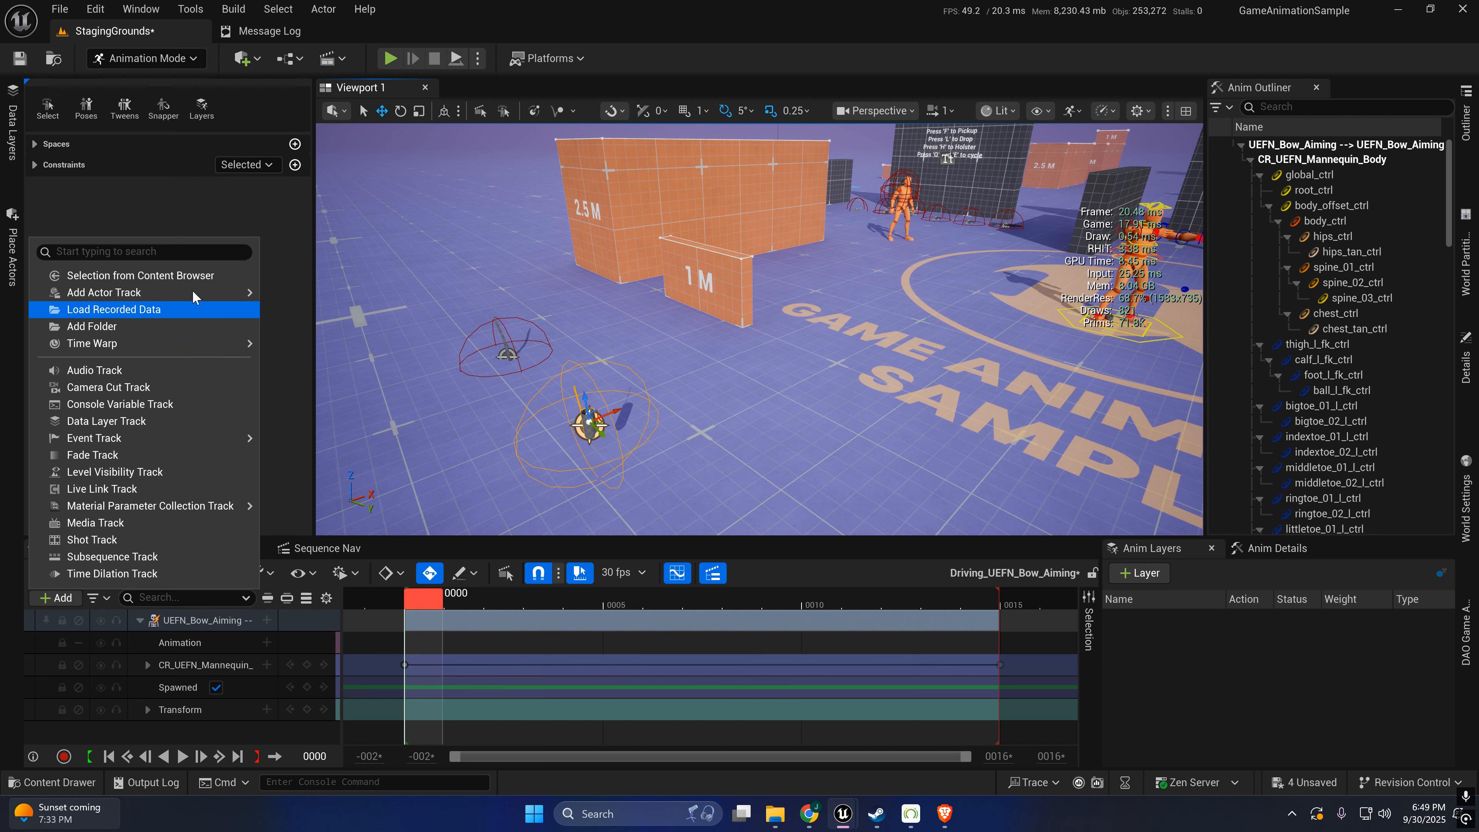
pyautogui.moveTo(209, 293)
pyautogui.click(376, 302)
# - Duplicate the selected pickup item and move the copy toward the control-rig mannequin, beside the floor logo
pyautogui.moveTo(685, 356); pyautogui.dragTo(650, 376, button='right')
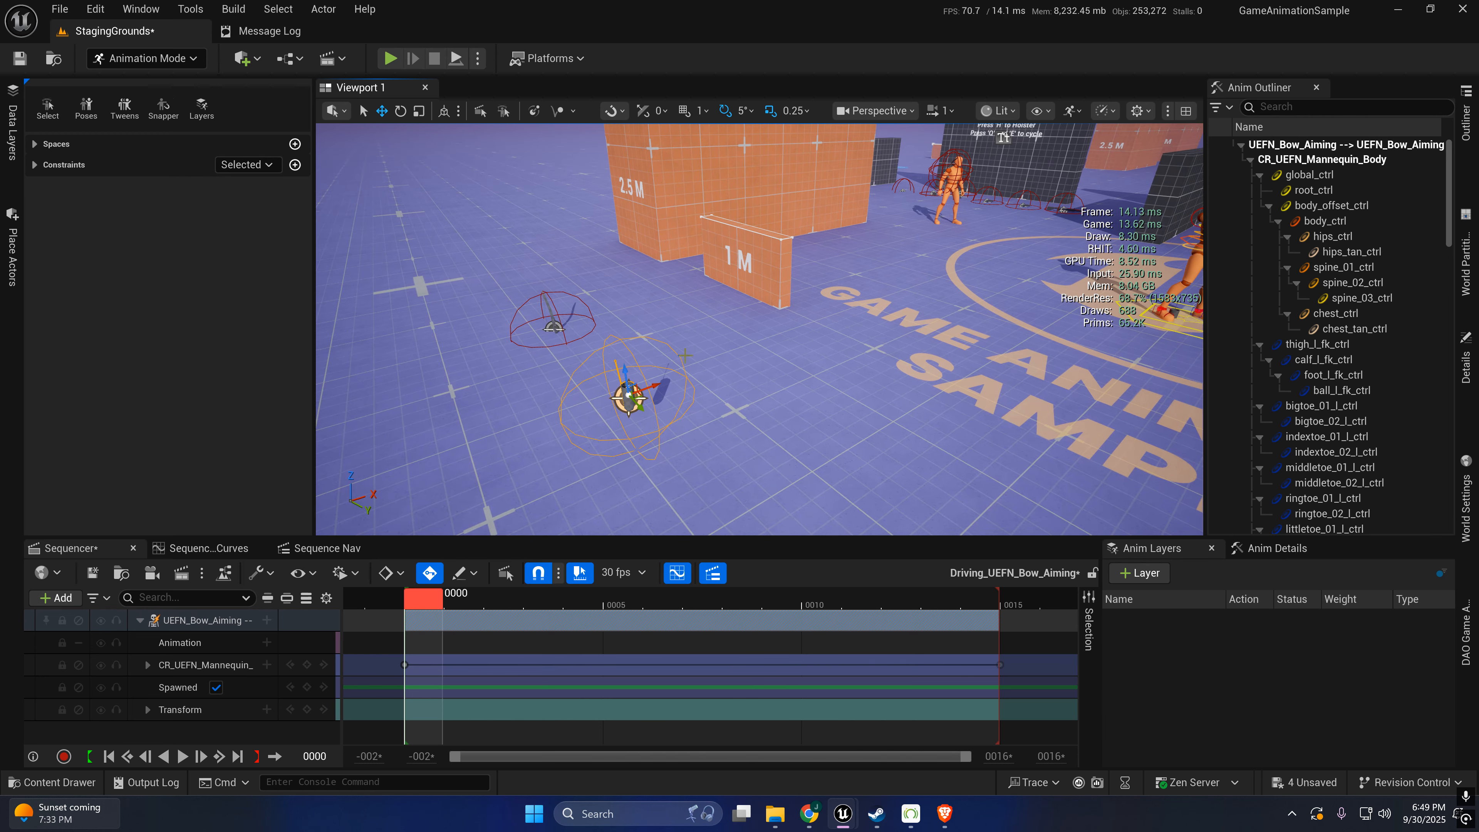
pyautogui.moveTo(652, 384); pyautogui.dragTo(653, 383)
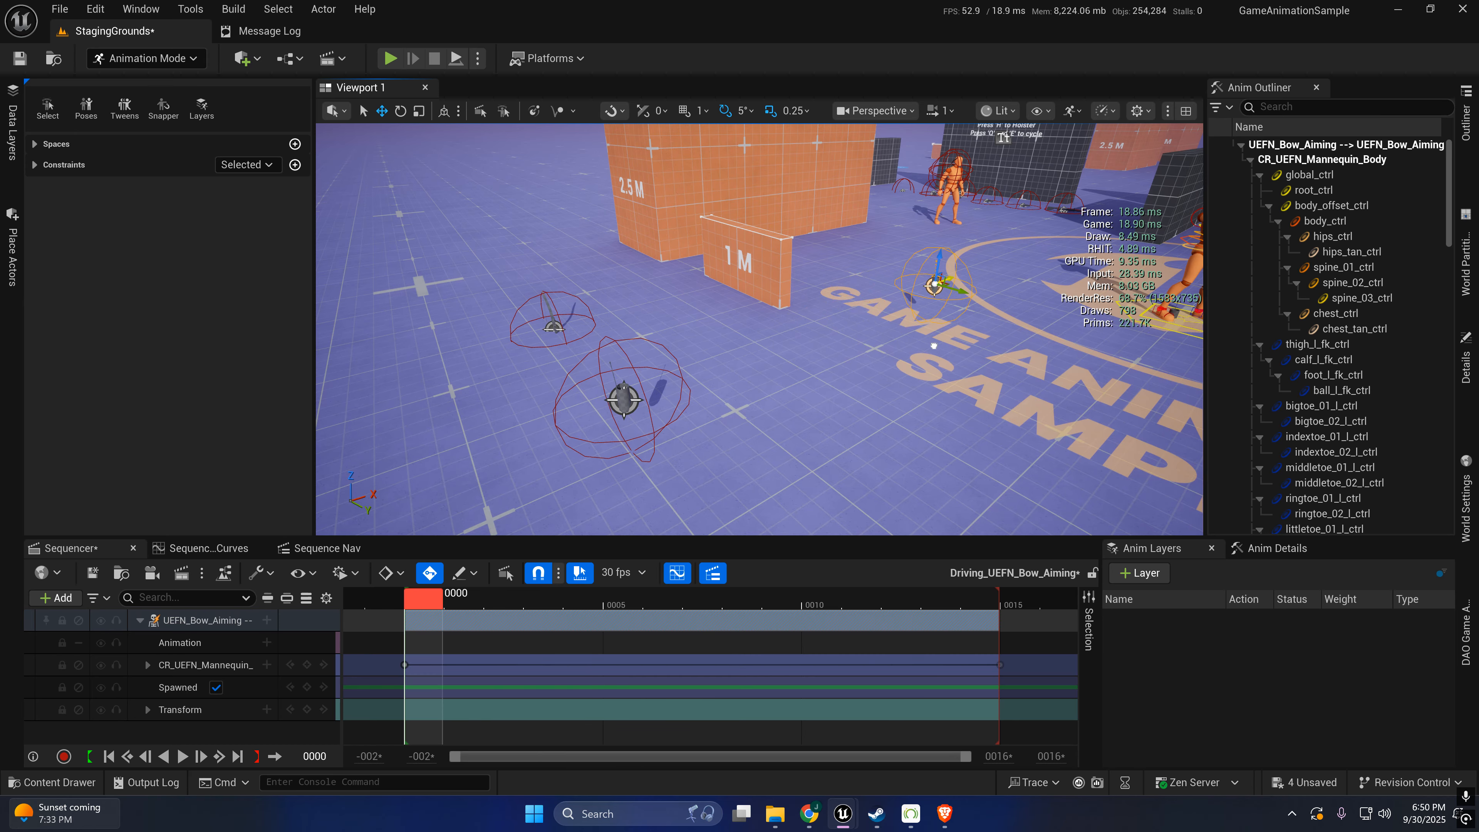
pyautogui.moveTo(888, 359); pyautogui.dragTo(958, 332, button='right')
pyautogui.press('d')
pyautogui.press('w')
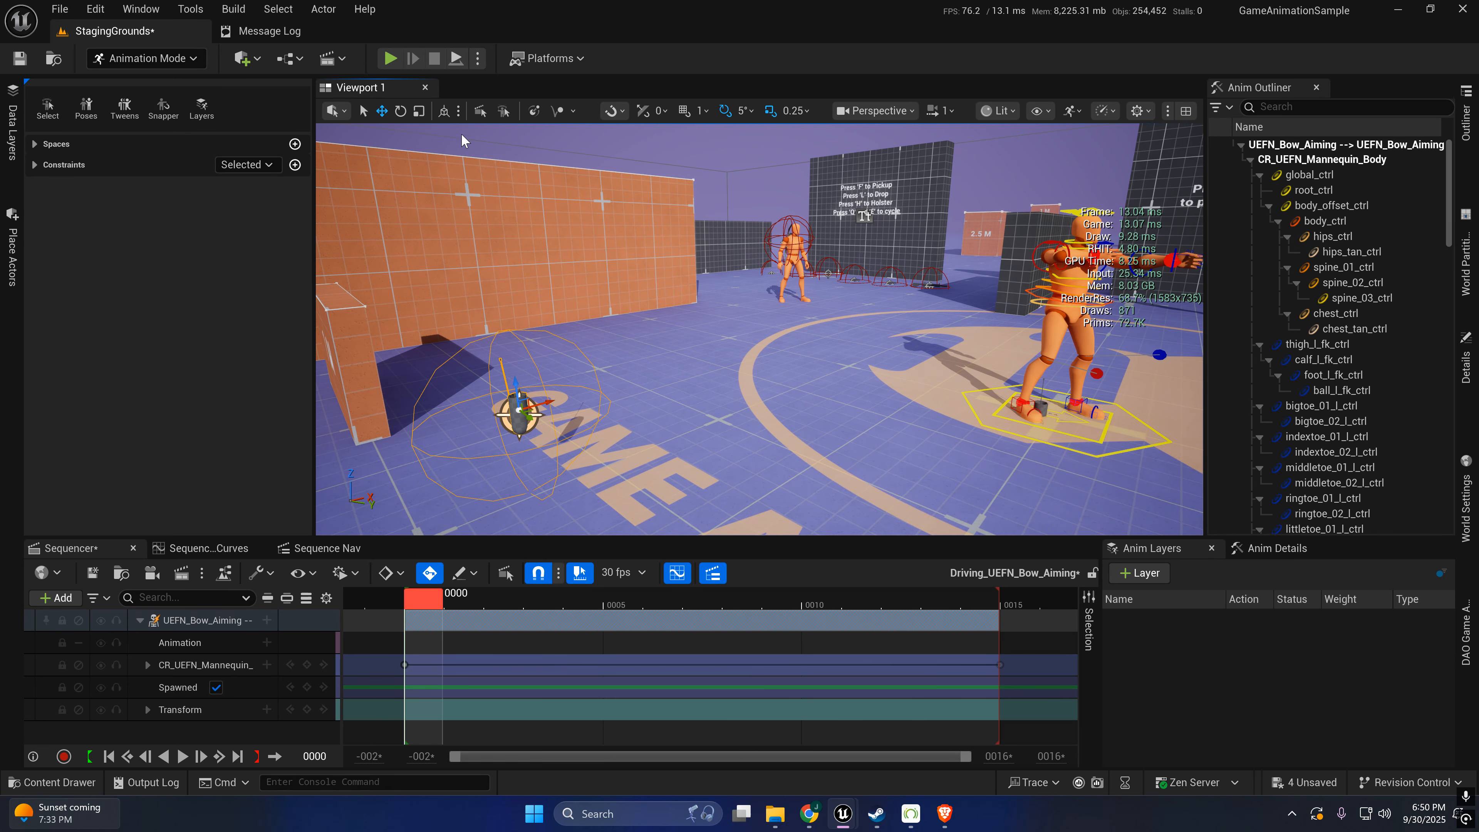
# - Add the BP_Back_Shoulder_R_Bow actor to the sequence and convert its binding to a spawnable actor
pyautogui.click(52, 598)
pyautogui.moveTo(116, 297)
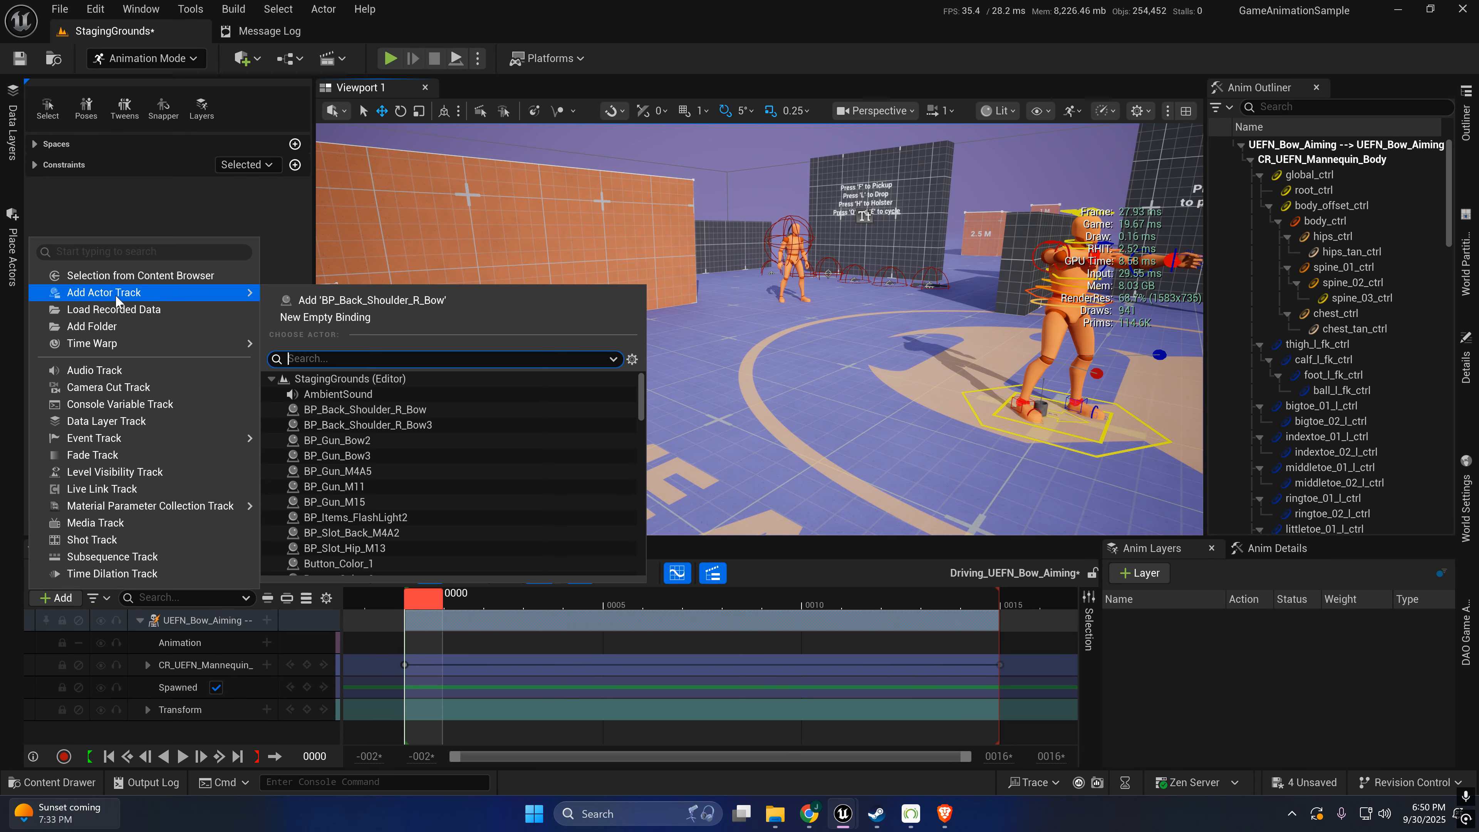
pyautogui.click(353, 300)
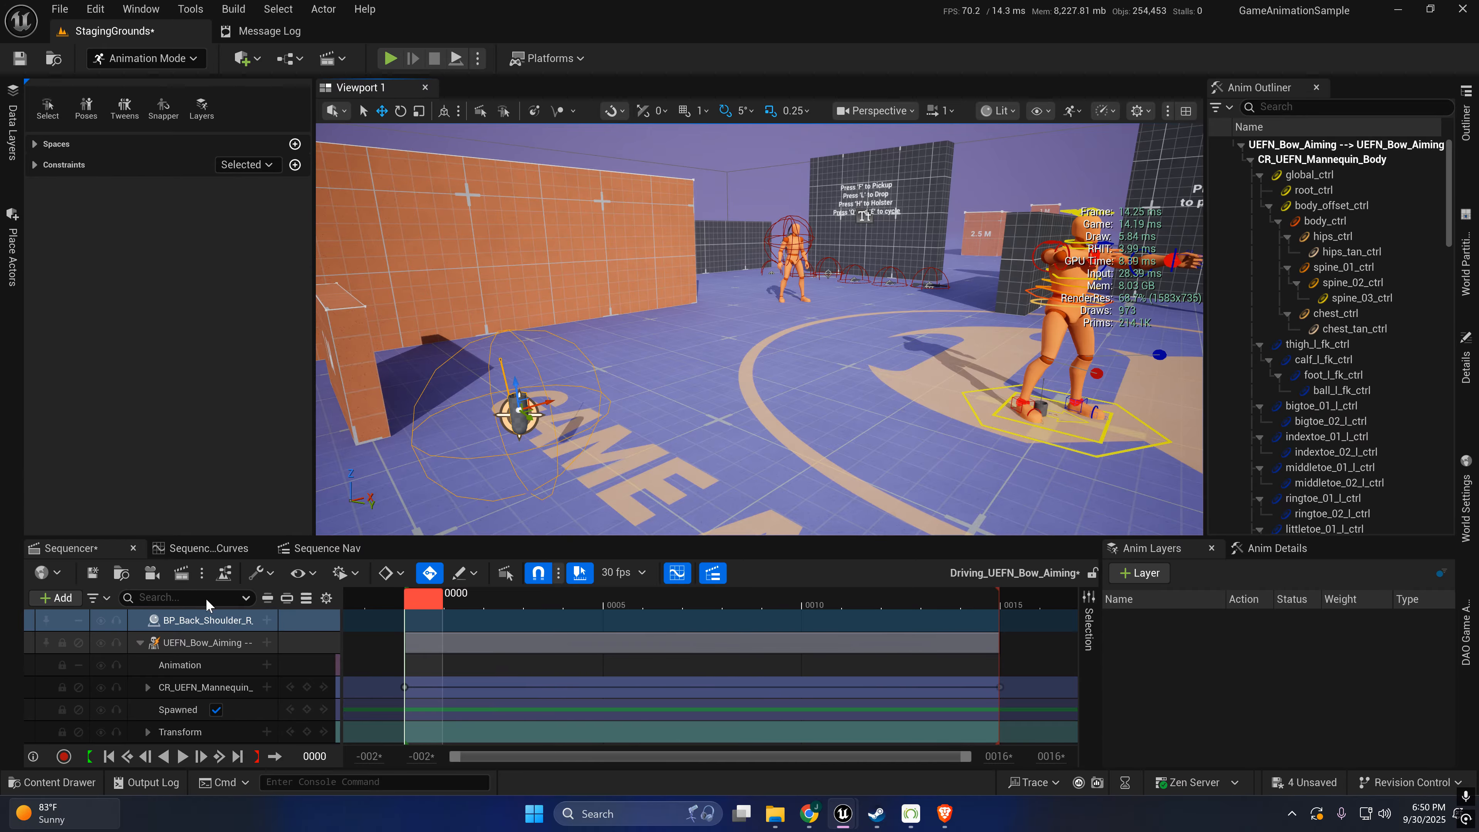
pyautogui.rightClick(210, 620)
pyautogui.moveTo(349, 214)
pyautogui.click(489, 242)
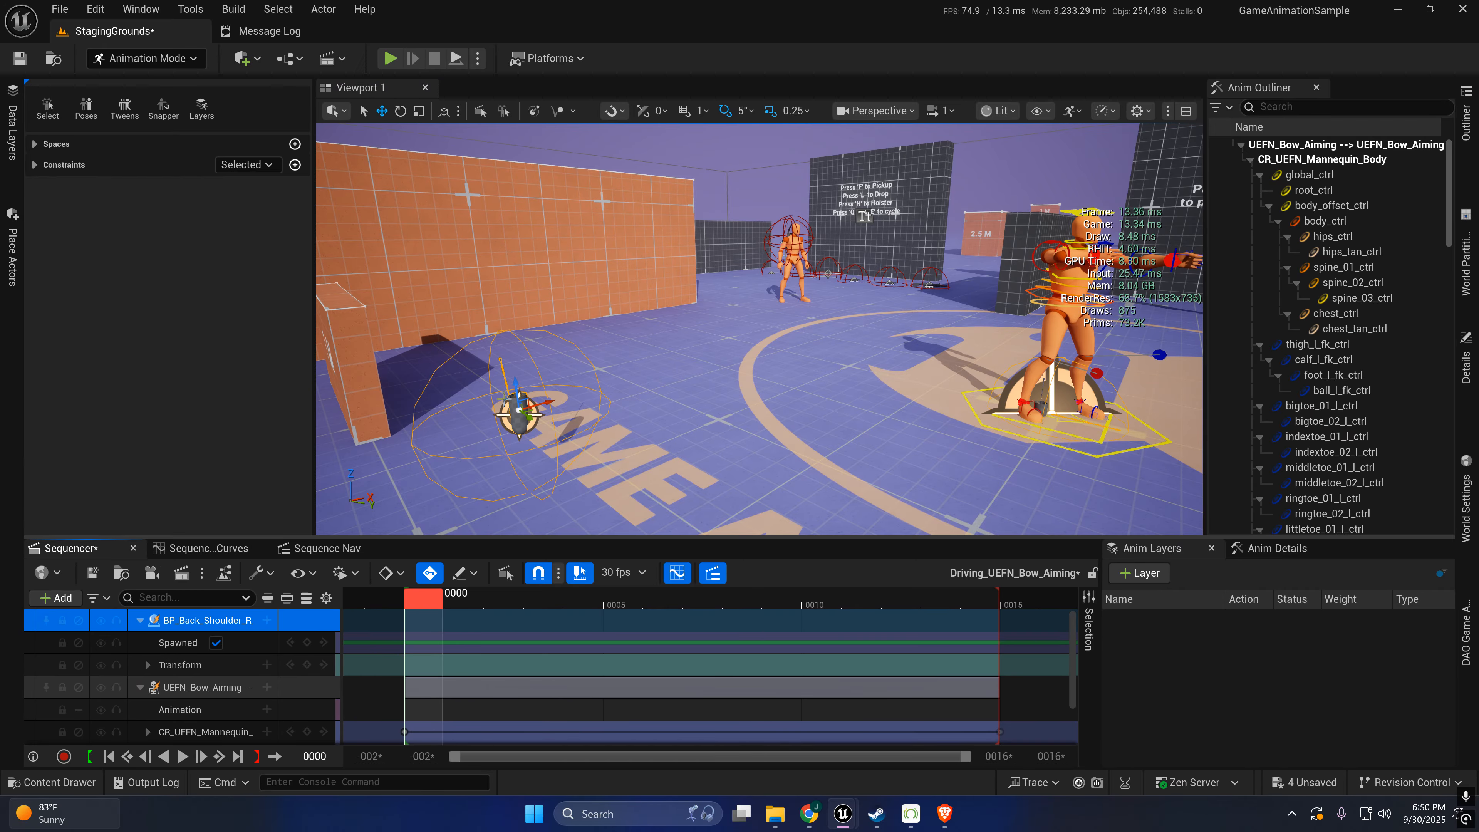
# - Select the bow actor lying on the floor in front of the 1 M block
pyautogui.moveTo(938, 295); pyautogui.dragTo(891, 296, button='right')
pyautogui.press('s')
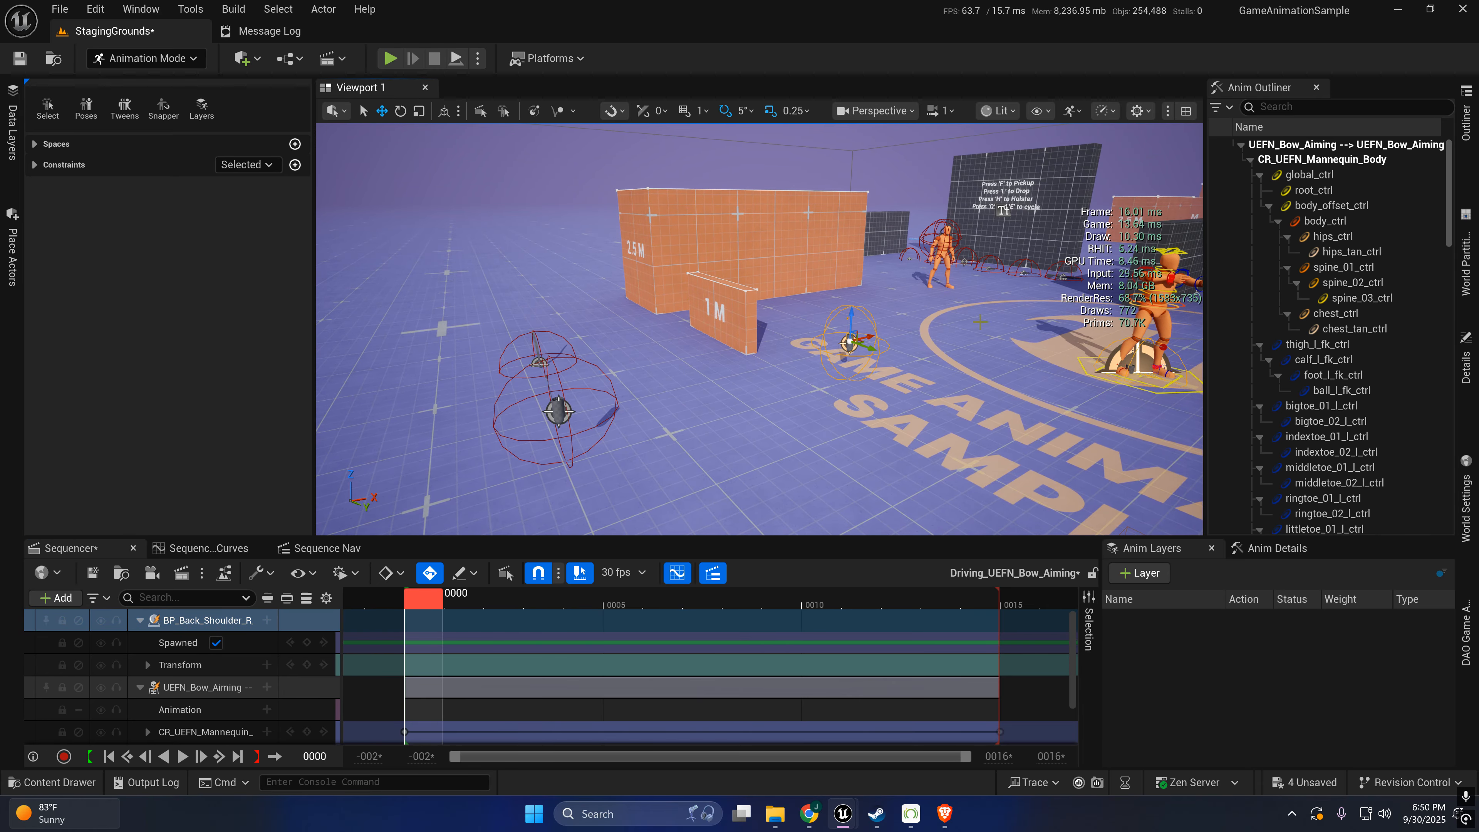
pyautogui.moveTo(954, 304); pyautogui.dragTo(968, 312, button='right')
pyautogui.press('w')
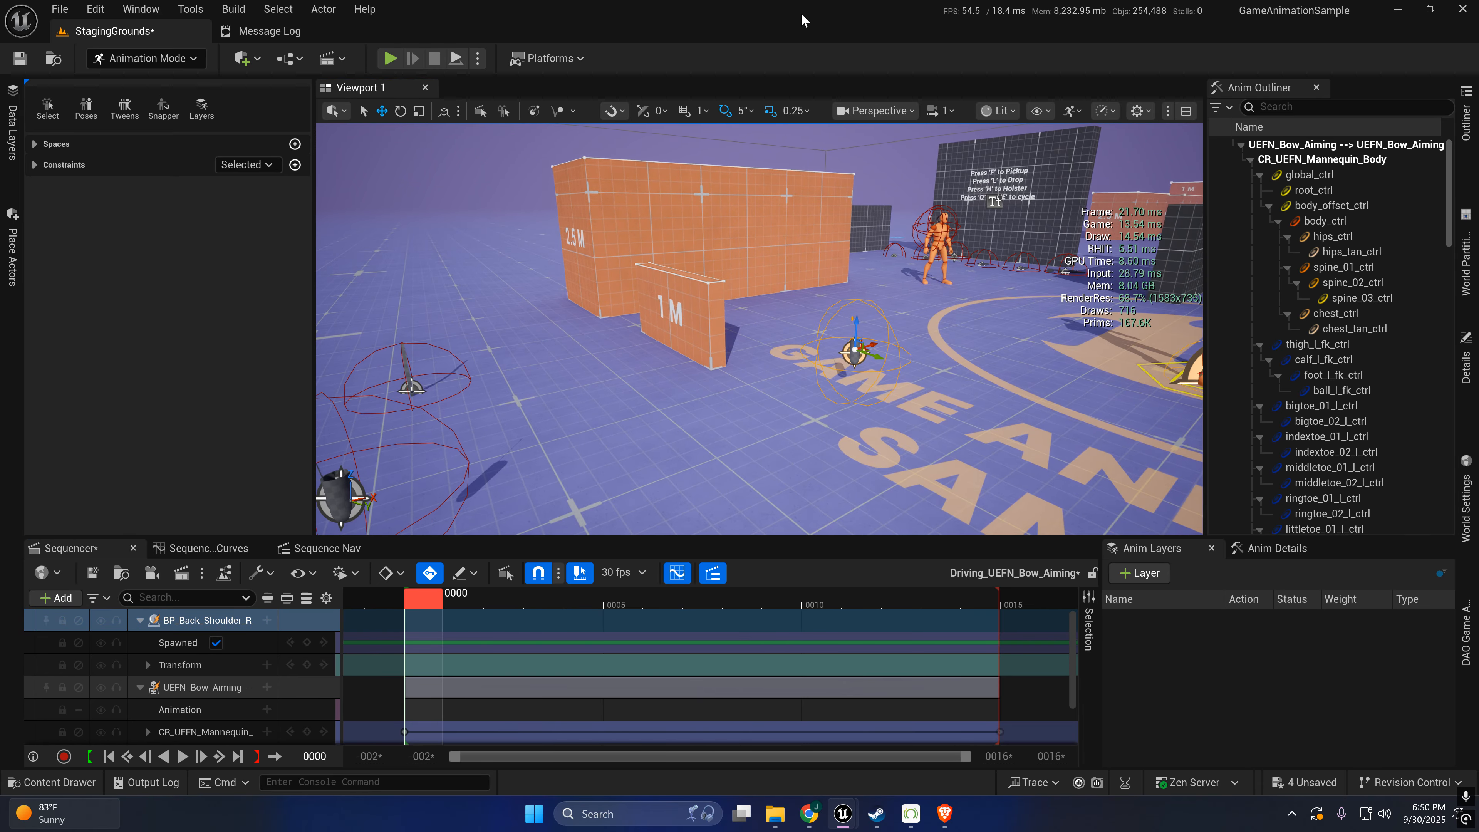
pyautogui.moveTo(399, 462)
pyautogui.mouseDown(button='right')
pyautogui.moveTo(410, 466)
pyautogui.moveTo(379, 512)
pyautogui.moveTo(431, 472)
pyautogui.moveTo(420, 466)
pyautogui.mouseUp(button='right')
pyautogui.press('s')
pyautogui.press('a')
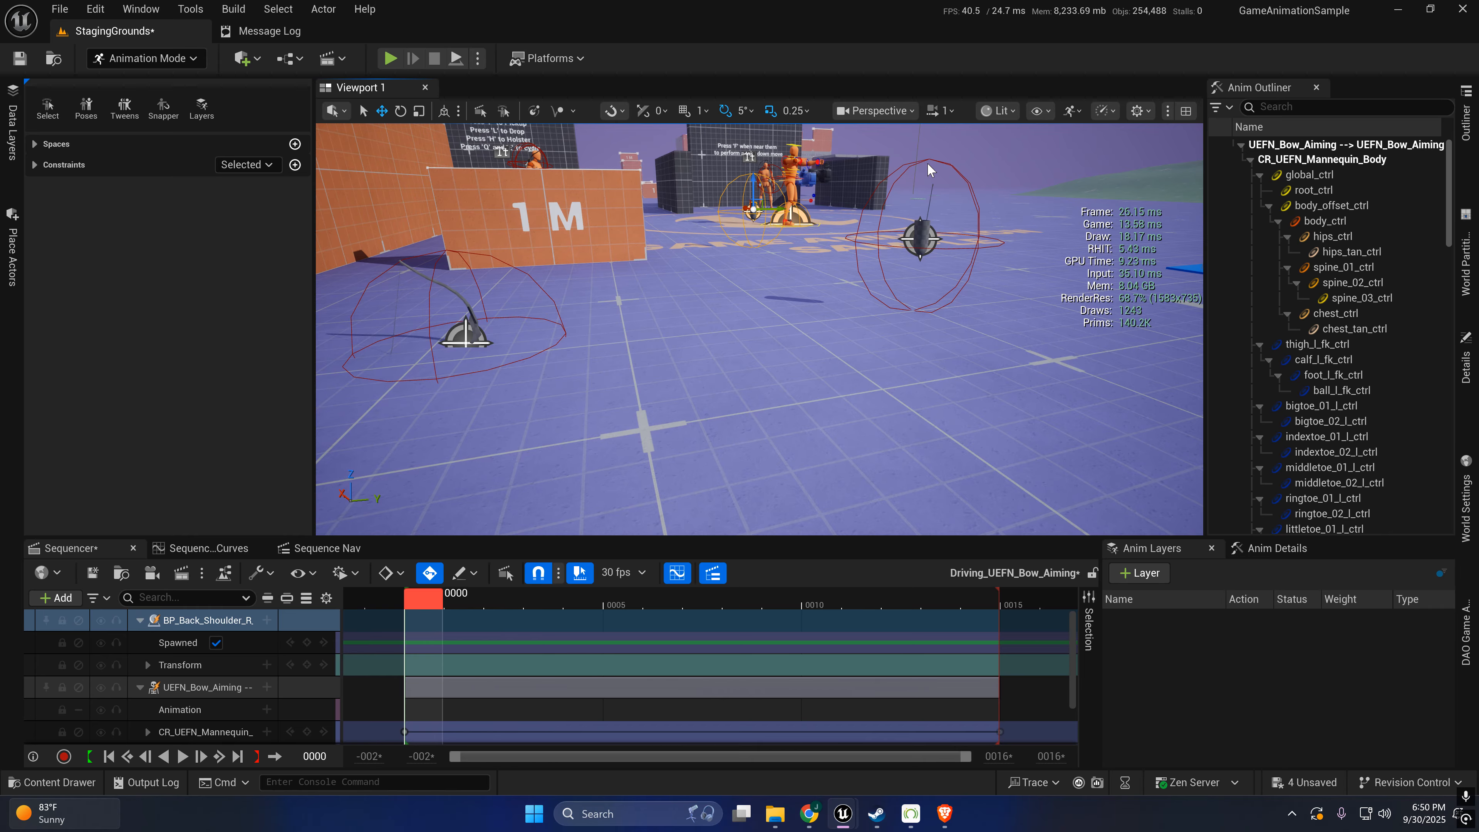
pyautogui.click(470, 327)
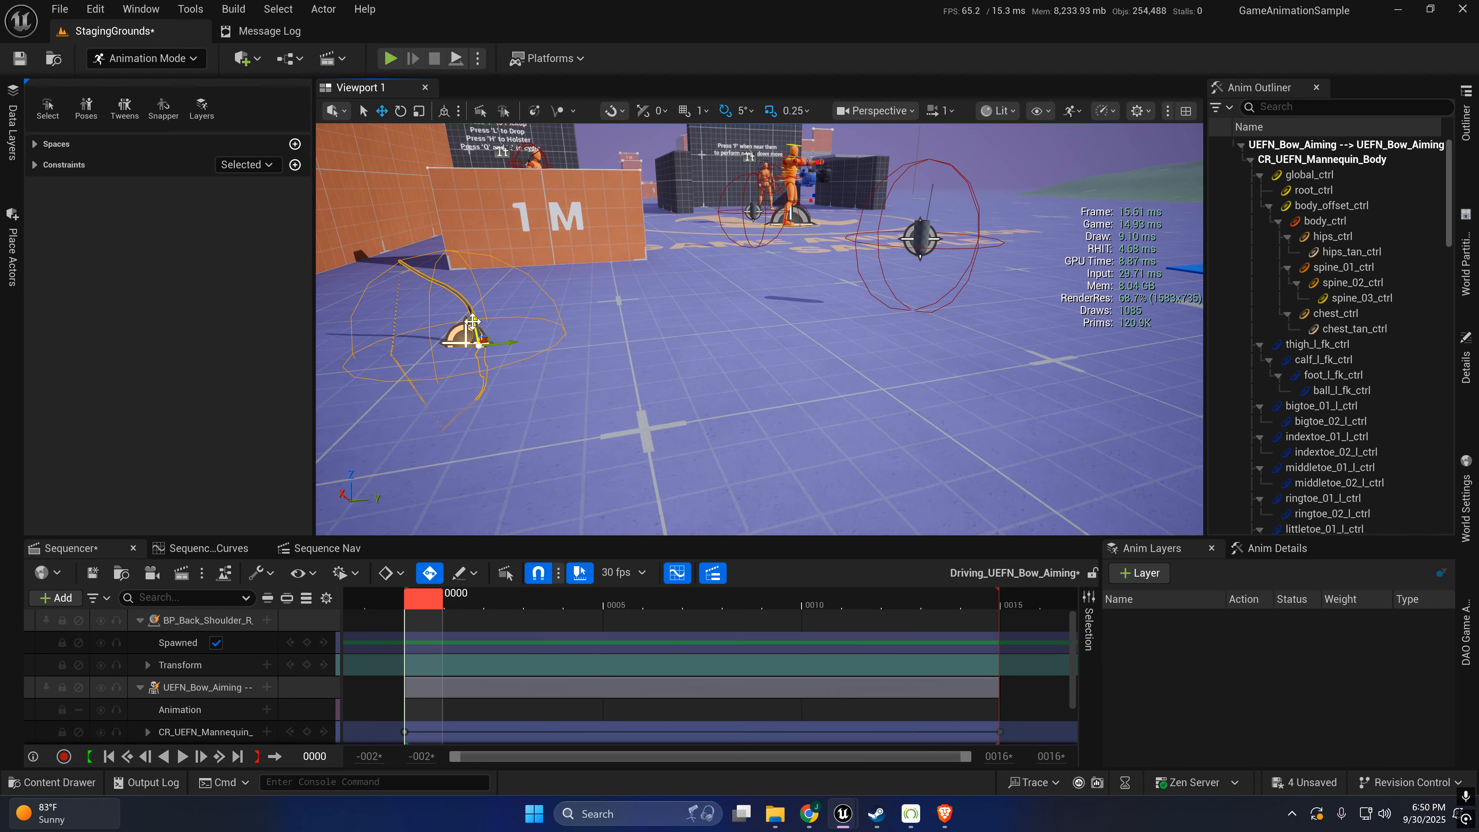
# - Inspect the settings of the SkeletalMesh component on the selected BP_Gun_Bow2 actor
pyautogui.click(1275, 551)
pyautogui.click(1150, 547)
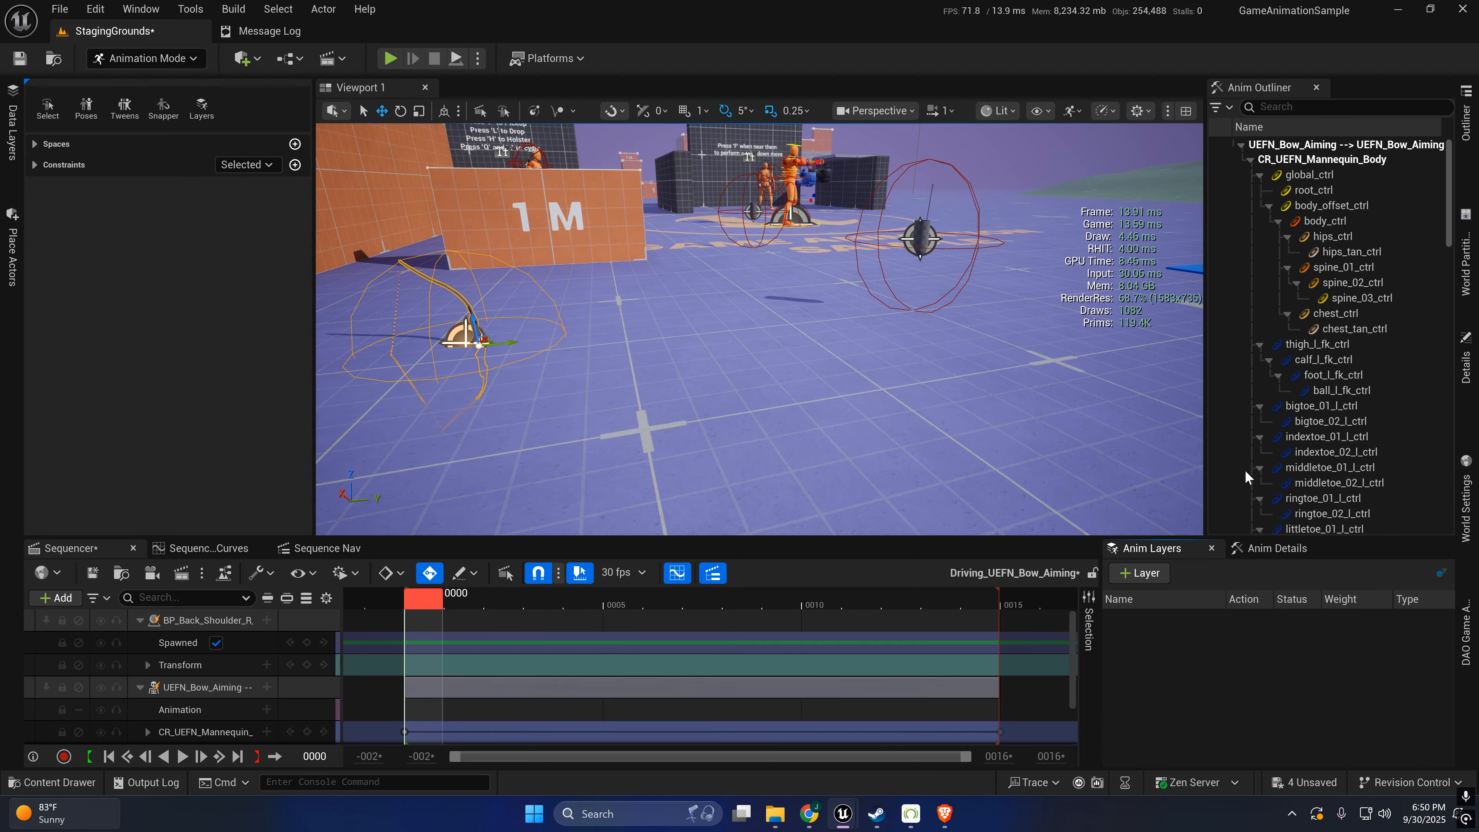
pyautogui.click(1465, 358)
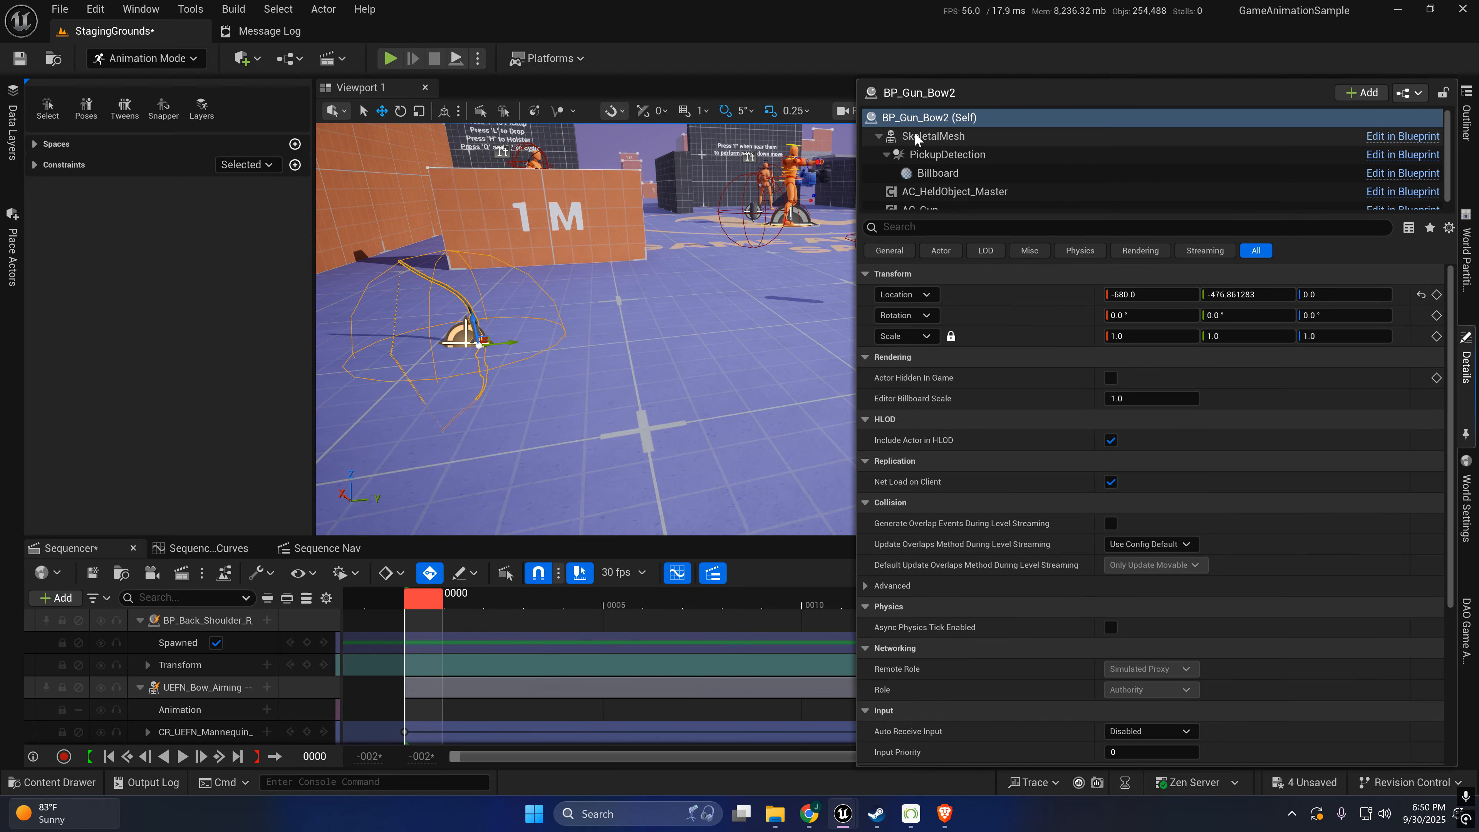
pyautogui.click(934, 136)
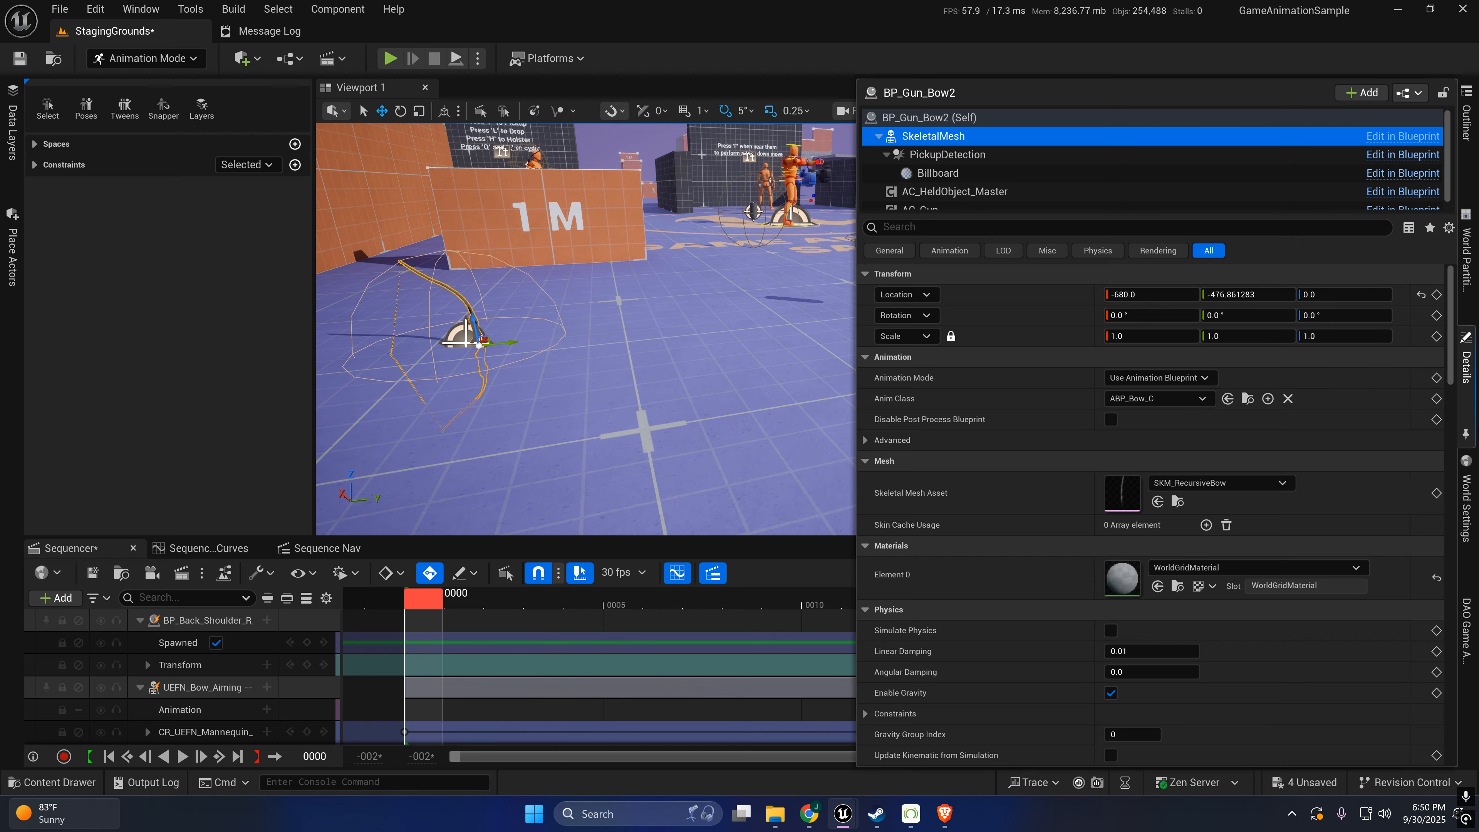
pyautogui.click(1463, 406)
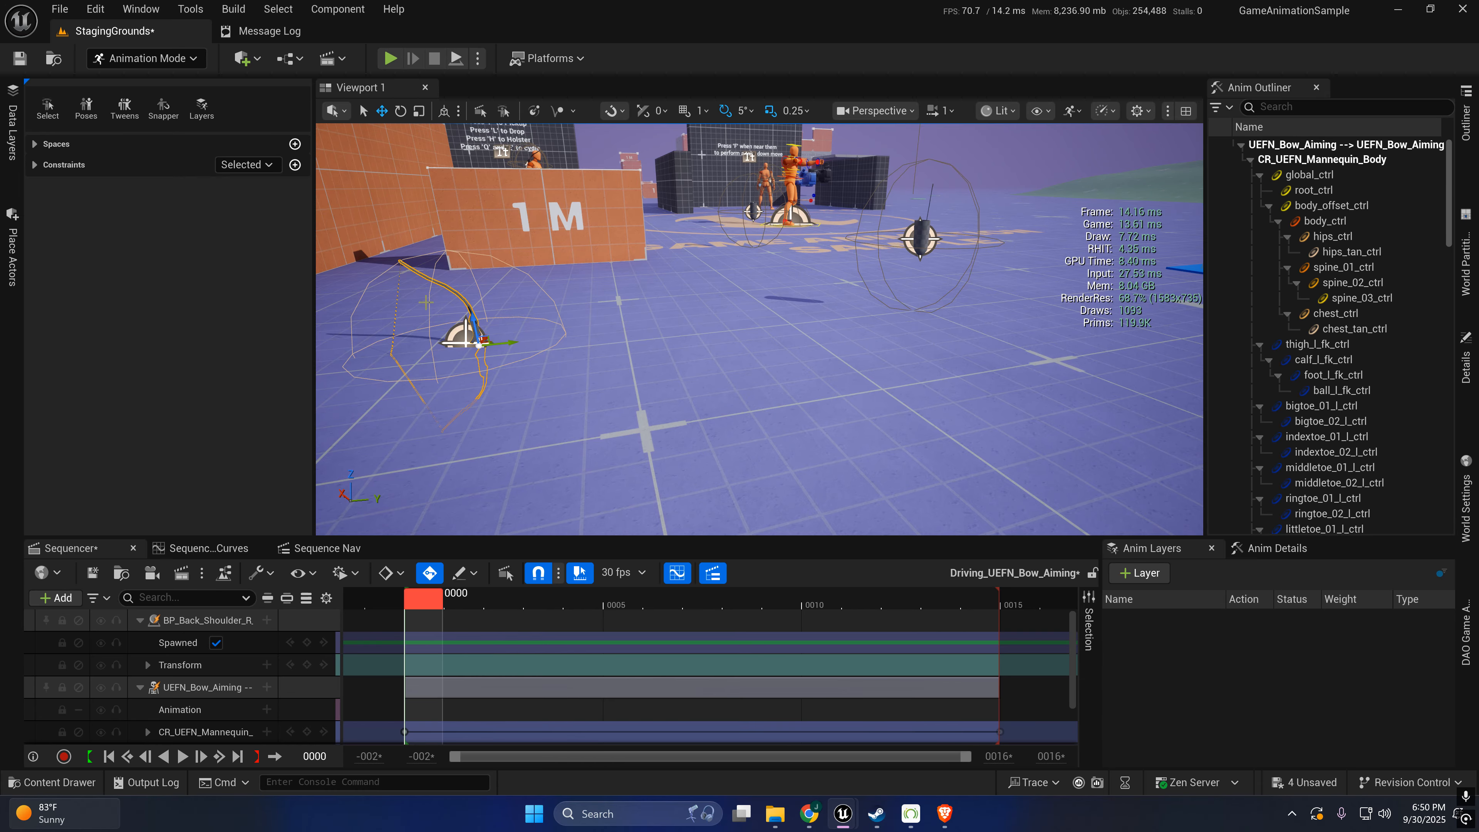
# - Add the BP_Gun_Bow2 actor to the sequence and convert its binding to a spawnable actor
pyautogui.moveTo(759, 330); pyautogui.dragTo(713, 323, button='right')
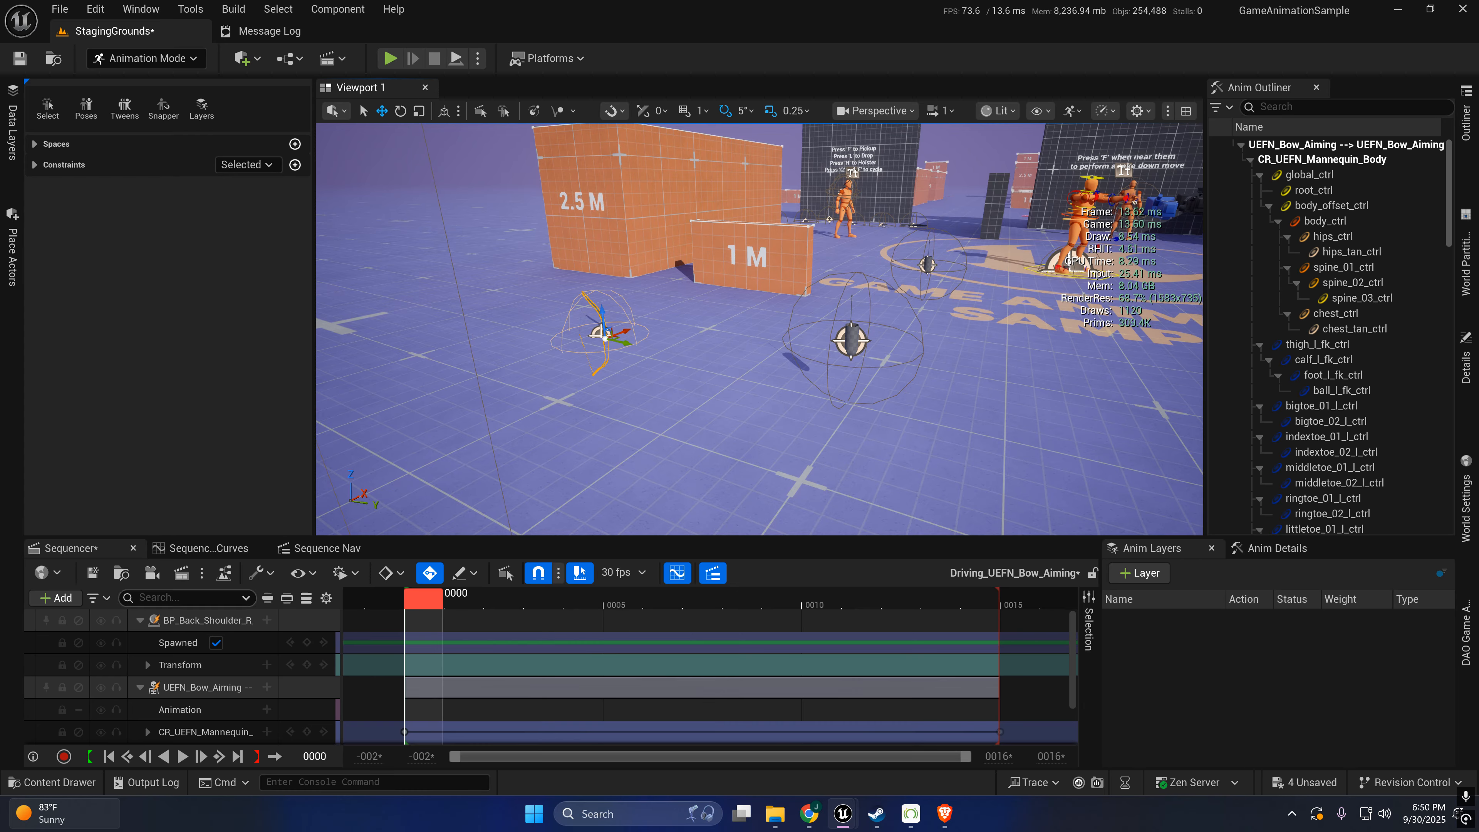
pyautogui.click(56, 598)
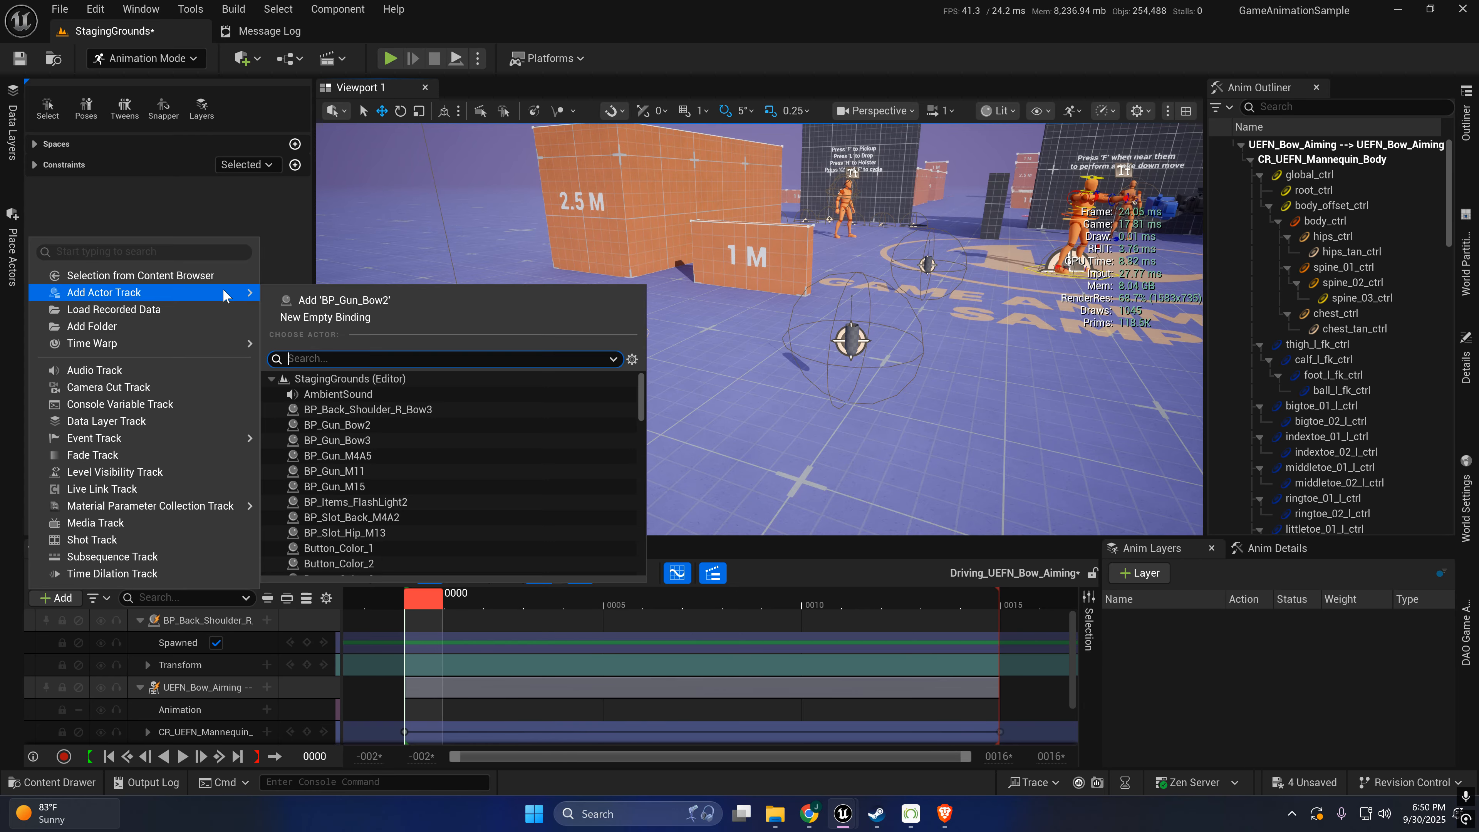
pyautogui.moveTo(186, 292)
pyautogui.click(329, 300)
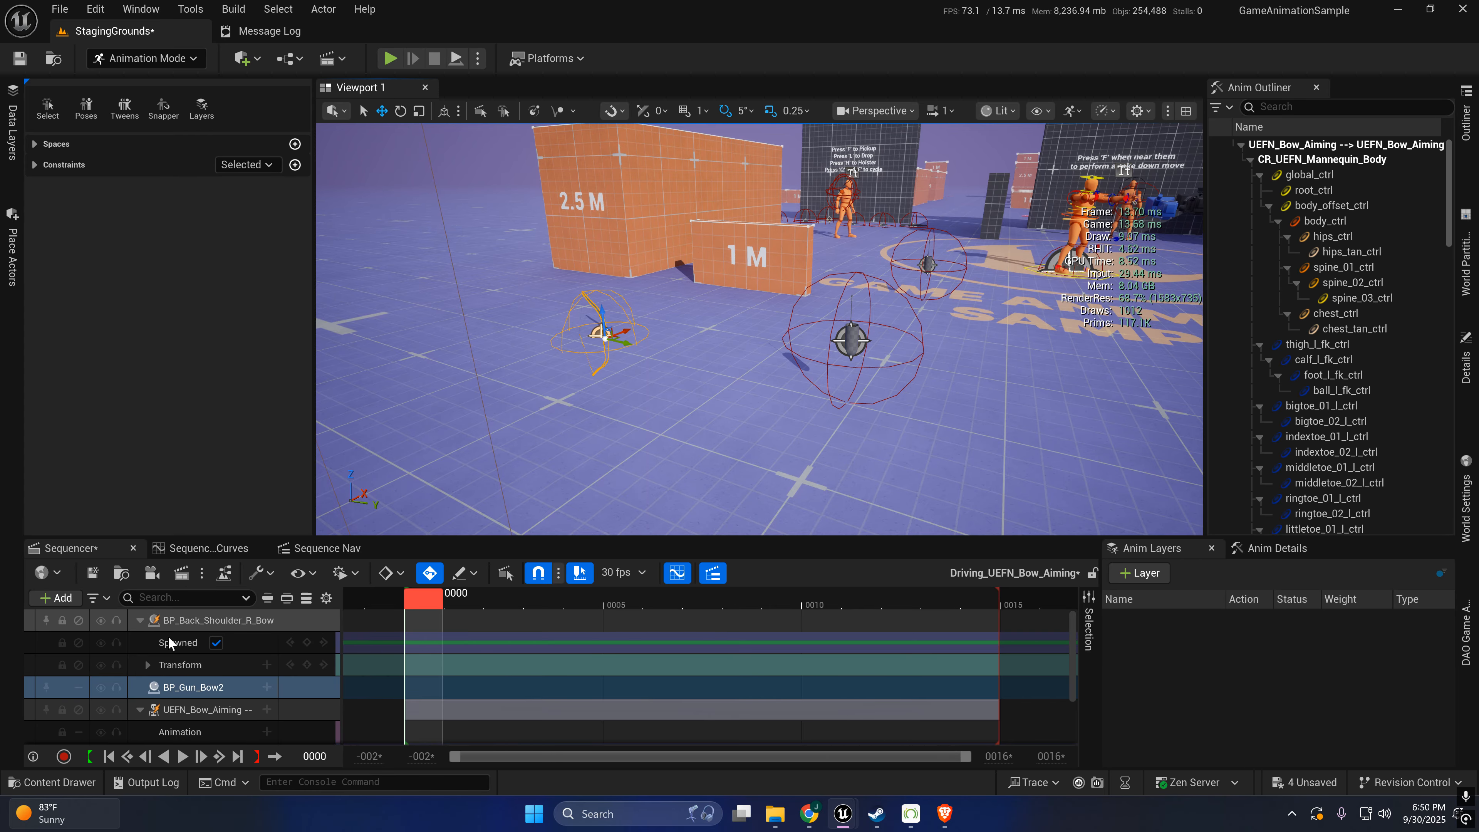
pyautogui.rightClick(187, 687)
pyautogui.moveTo(360, 141)
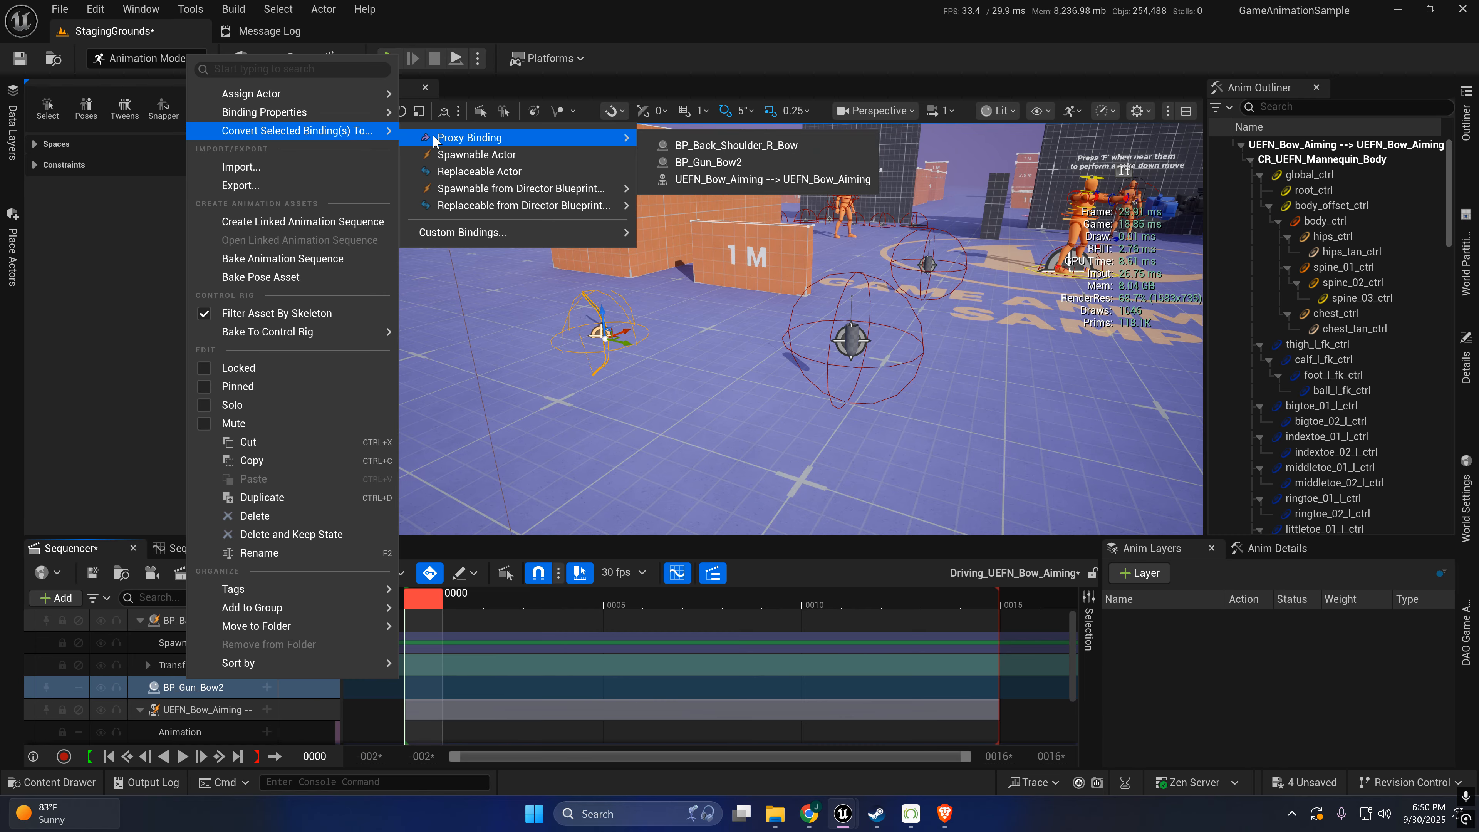
pyautogui.moveTo(496, 194)
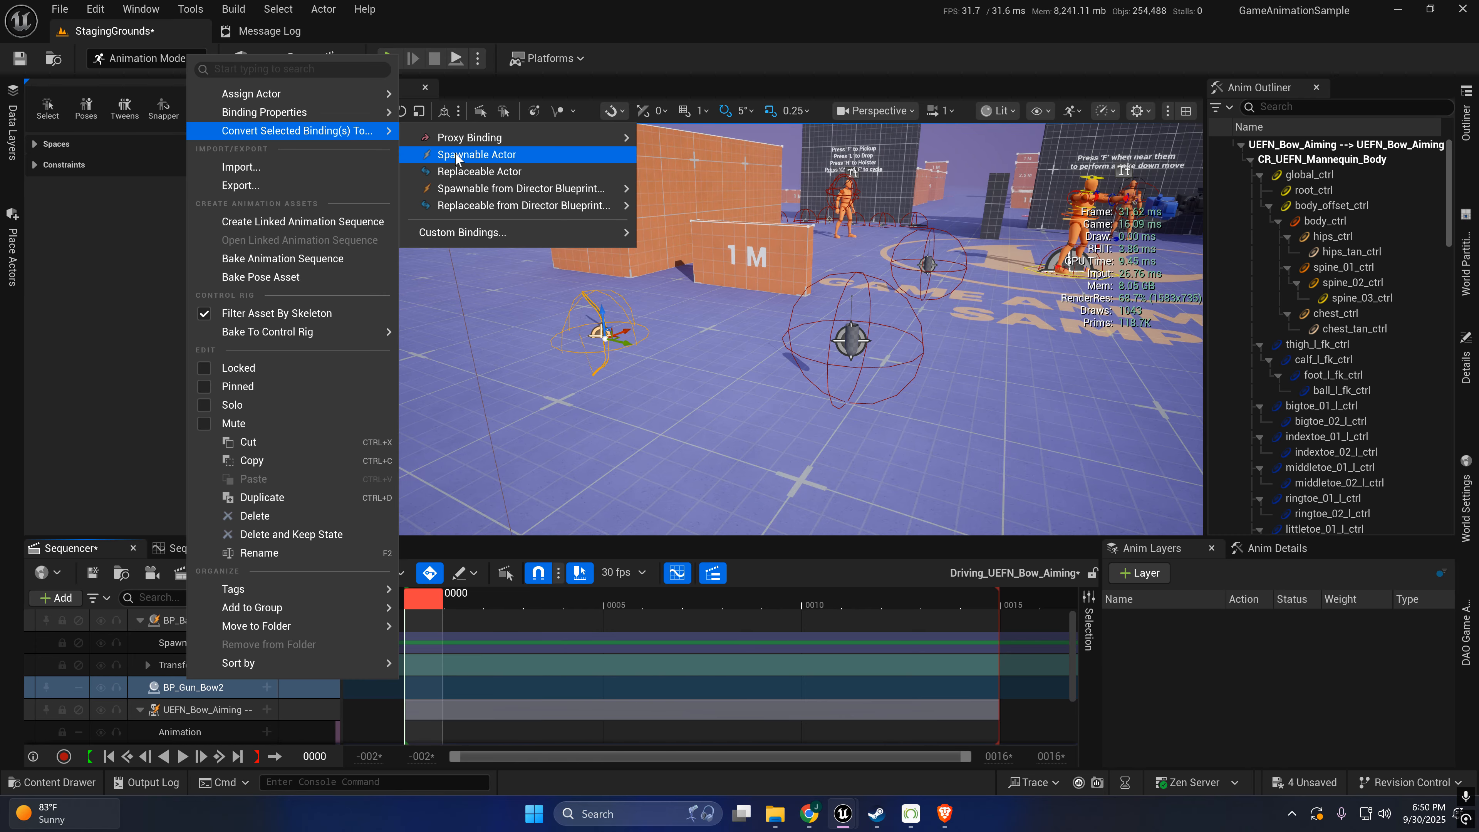
pyautogui.click(483, 155)
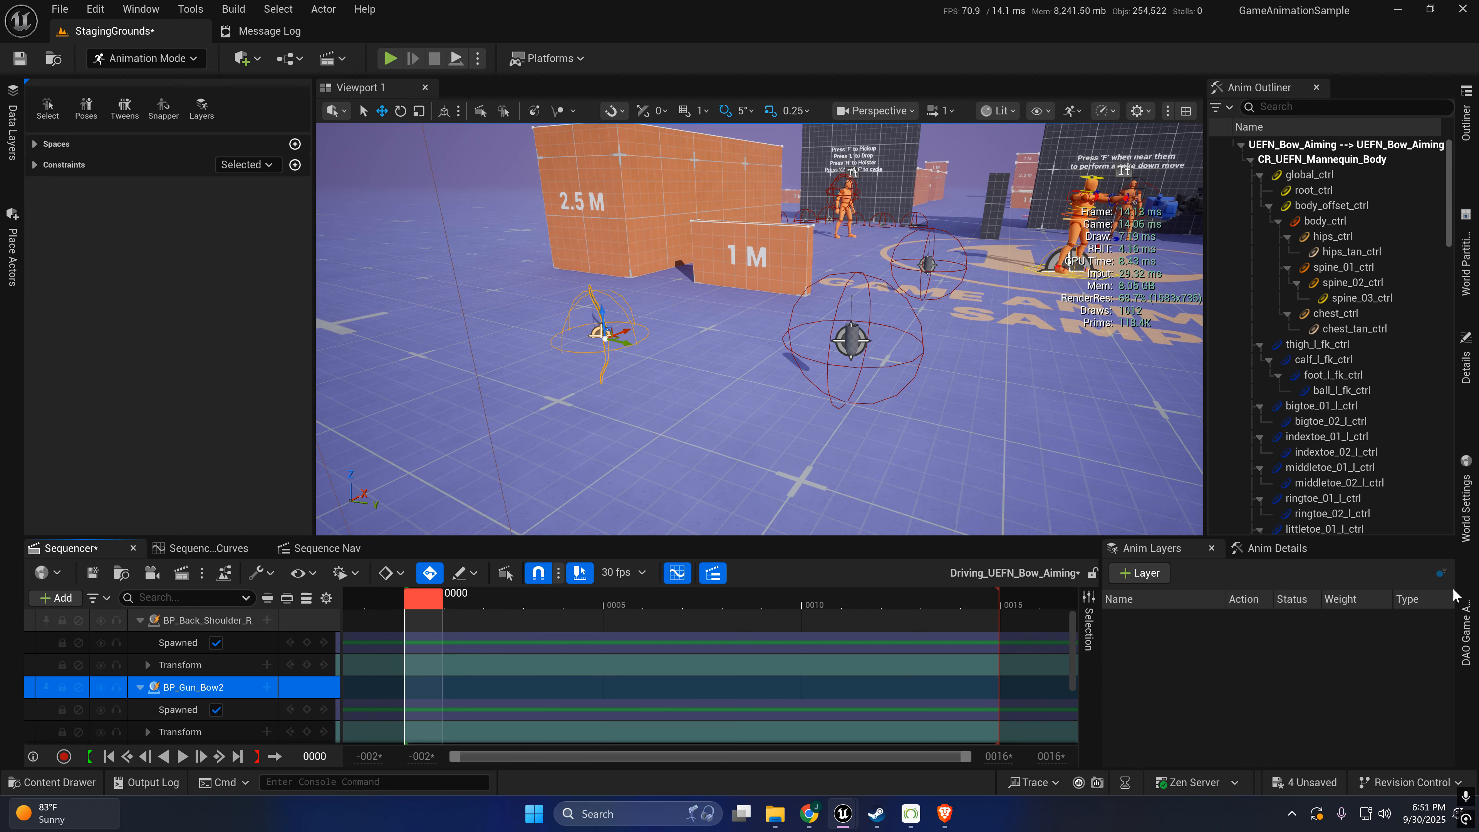
# - Add the Bow_Drawn animation to the BP_Gun_Bow2 track and extend its section to frame 16, keeping the playhead at frame 0
pyautogui.moveTo(1025, 502); pyautogui.dragTo(980, 483, button='right')
pyautogui.press('d')
pyautogui.press('s')
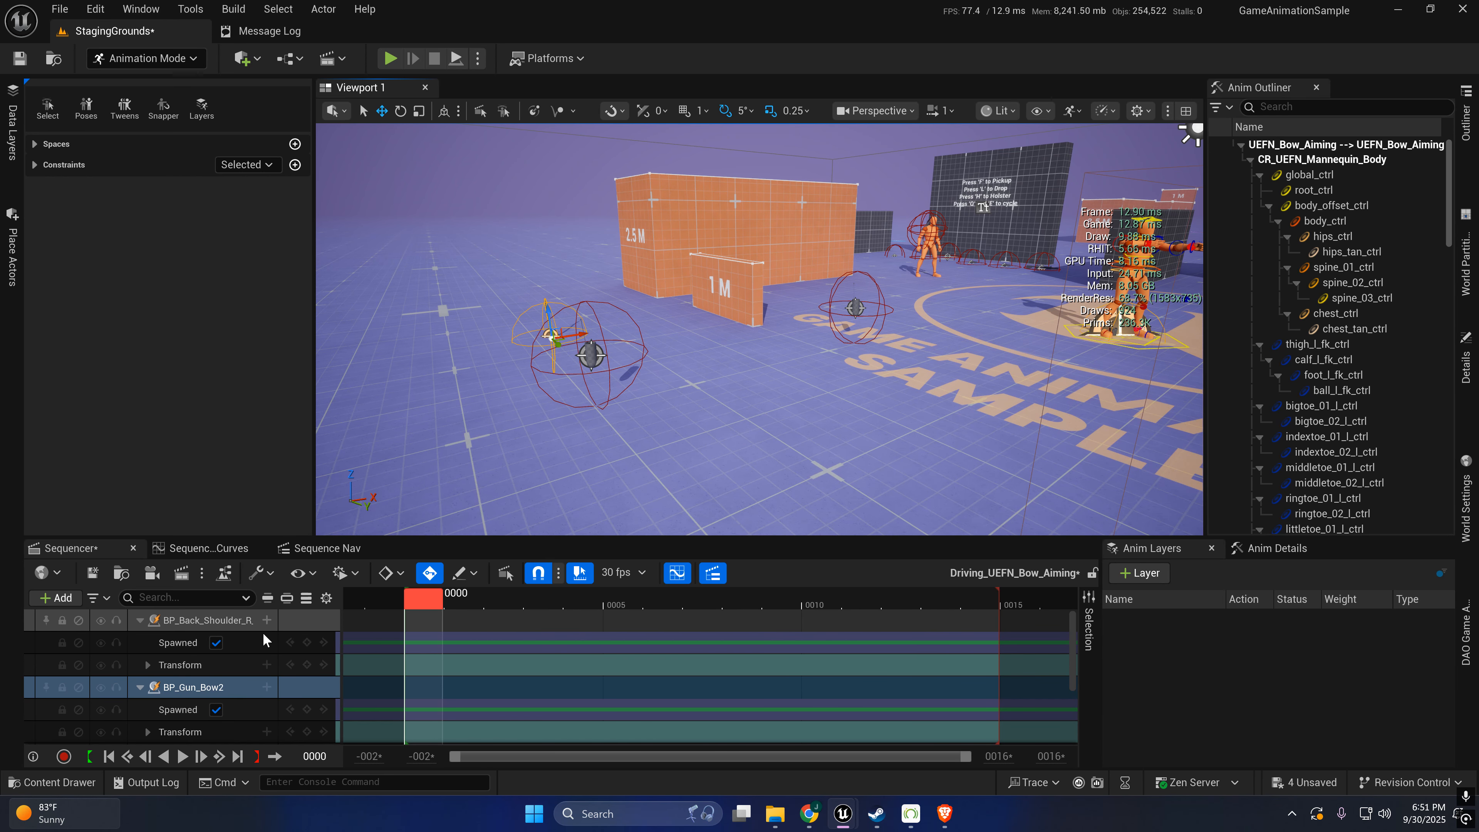
pyautogui.click(266, 688)
pyautogui.moveTo(376, 298)
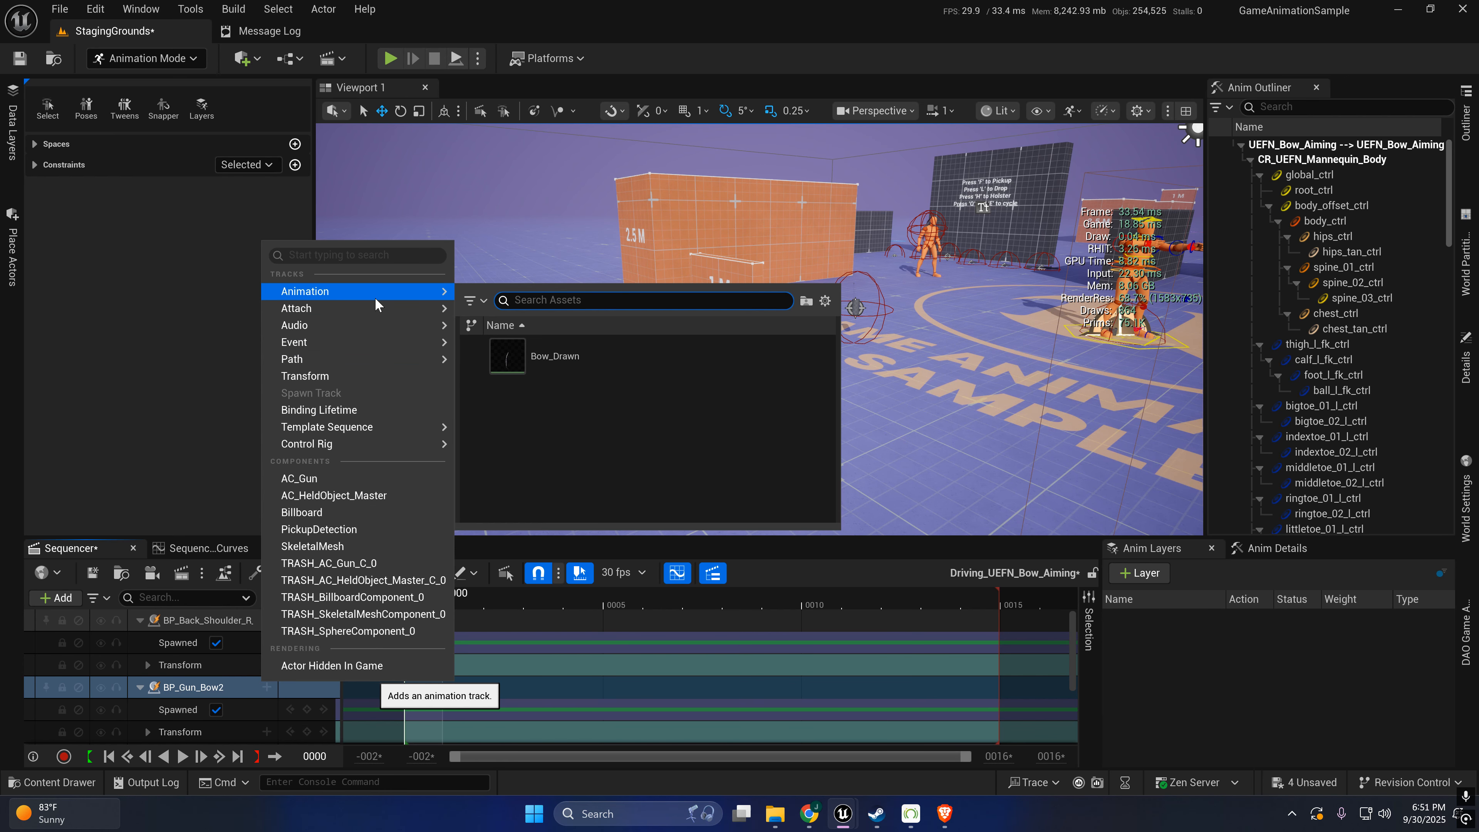
pyautogui.click(512, 356)
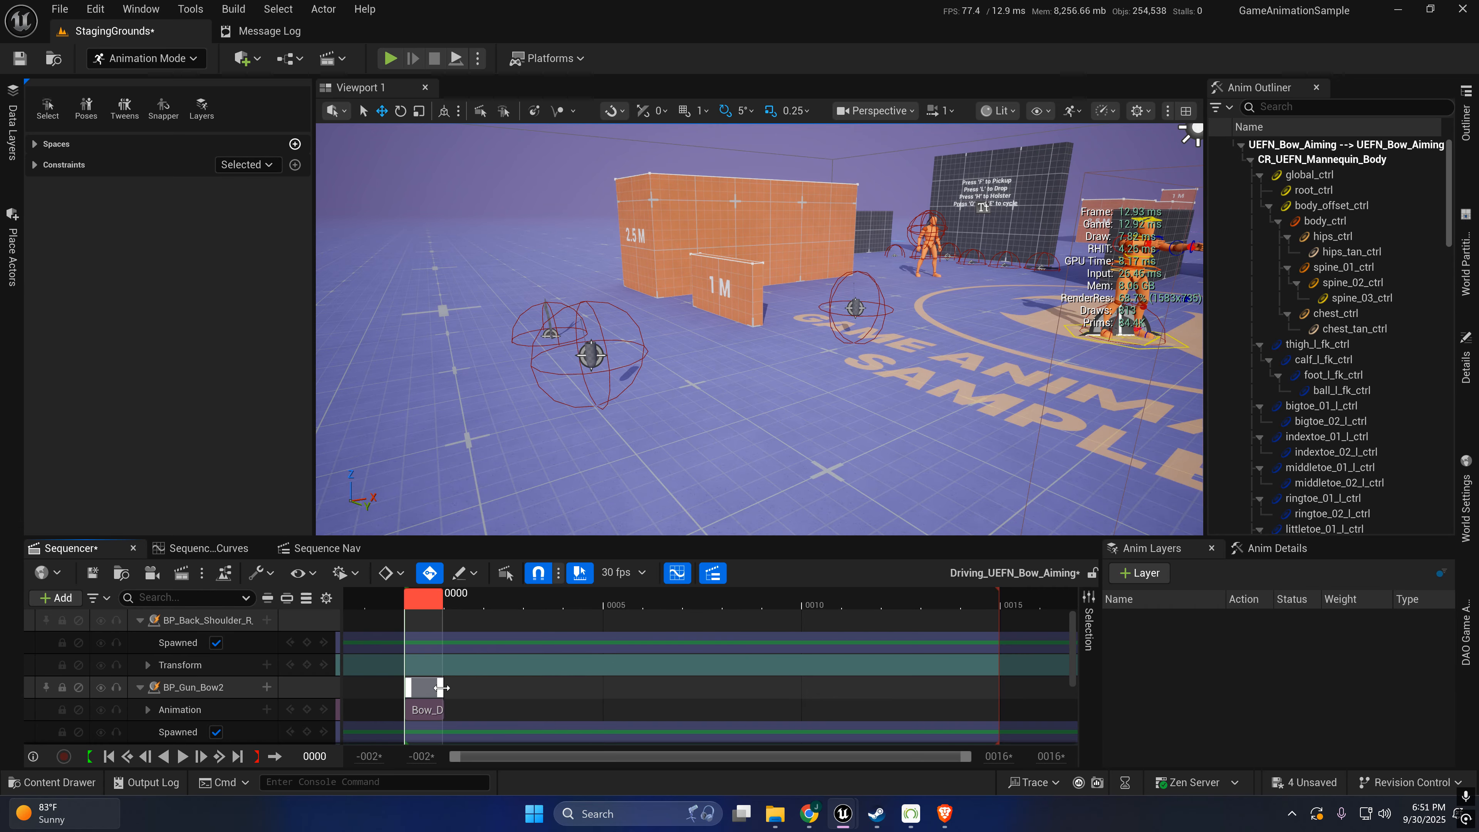
pyautogui.moveTo(441, 688); pyautogui.dragTo(1041, 687)
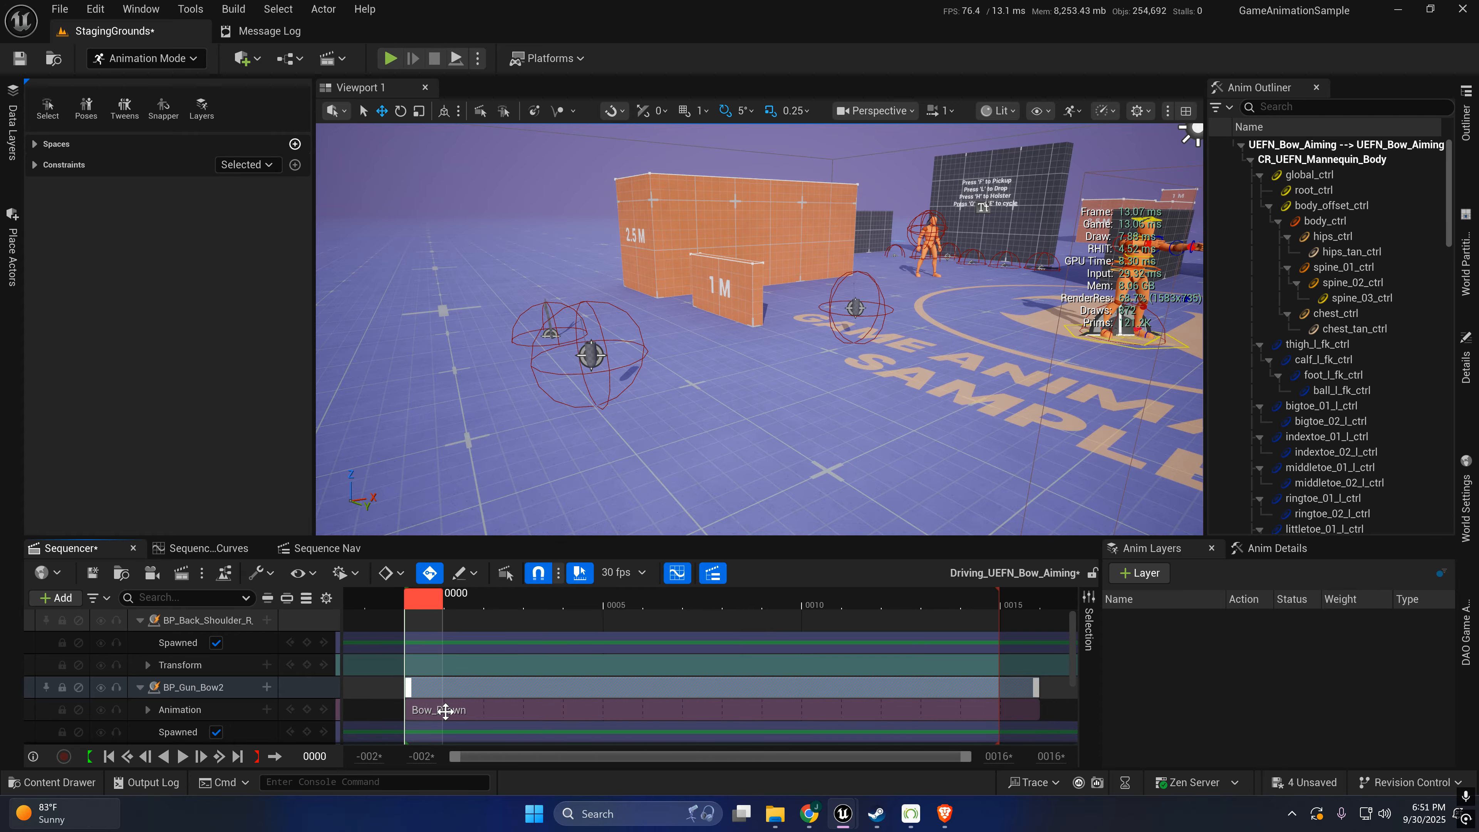
pyautogui.moveTo(442, 609)
pyautogui.mouseDown()
pyautogui.moveTo(952, 605)
pyautogui.moveTo(1009, 622)
pyautogui.moveTo(423, 617)
pyautogui.mouseUp()
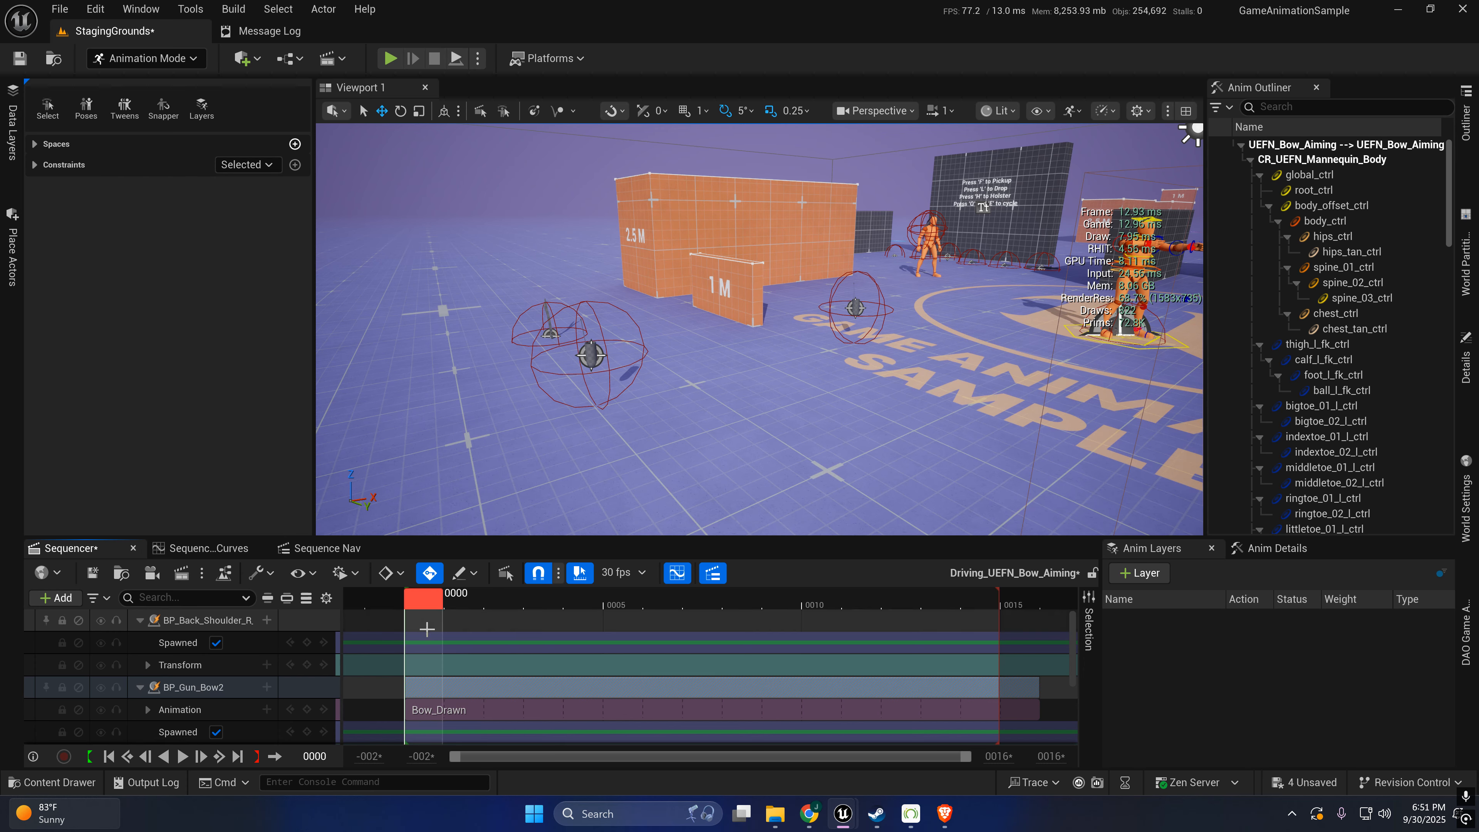
# - Attach BP_Gun_Bow2 to the existing UEFN_Bow_Aiming binding at the weapon_l bone
pyautogui.click(266, 688)
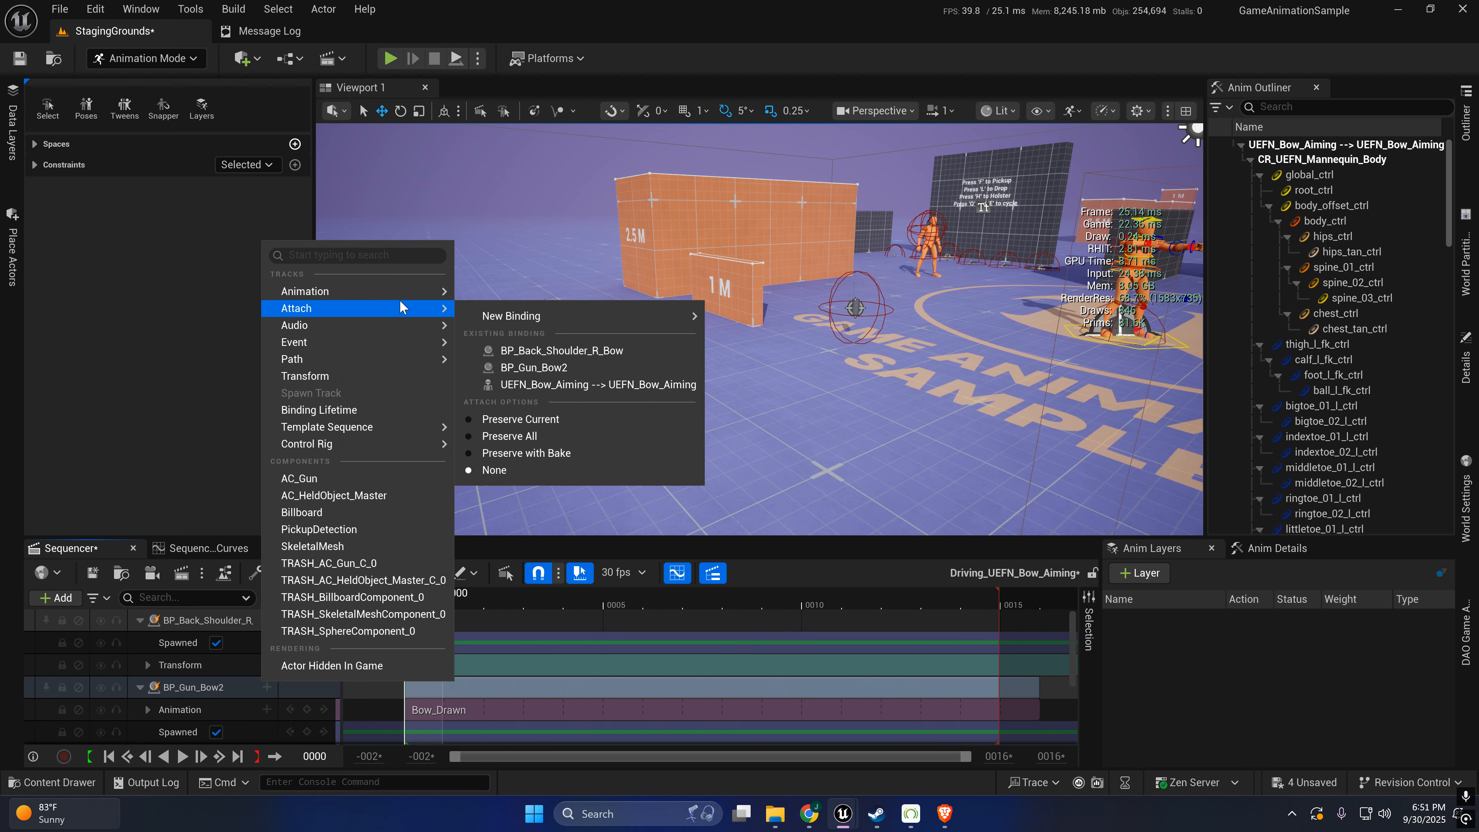
pyautogui.moveTo(389, 294)
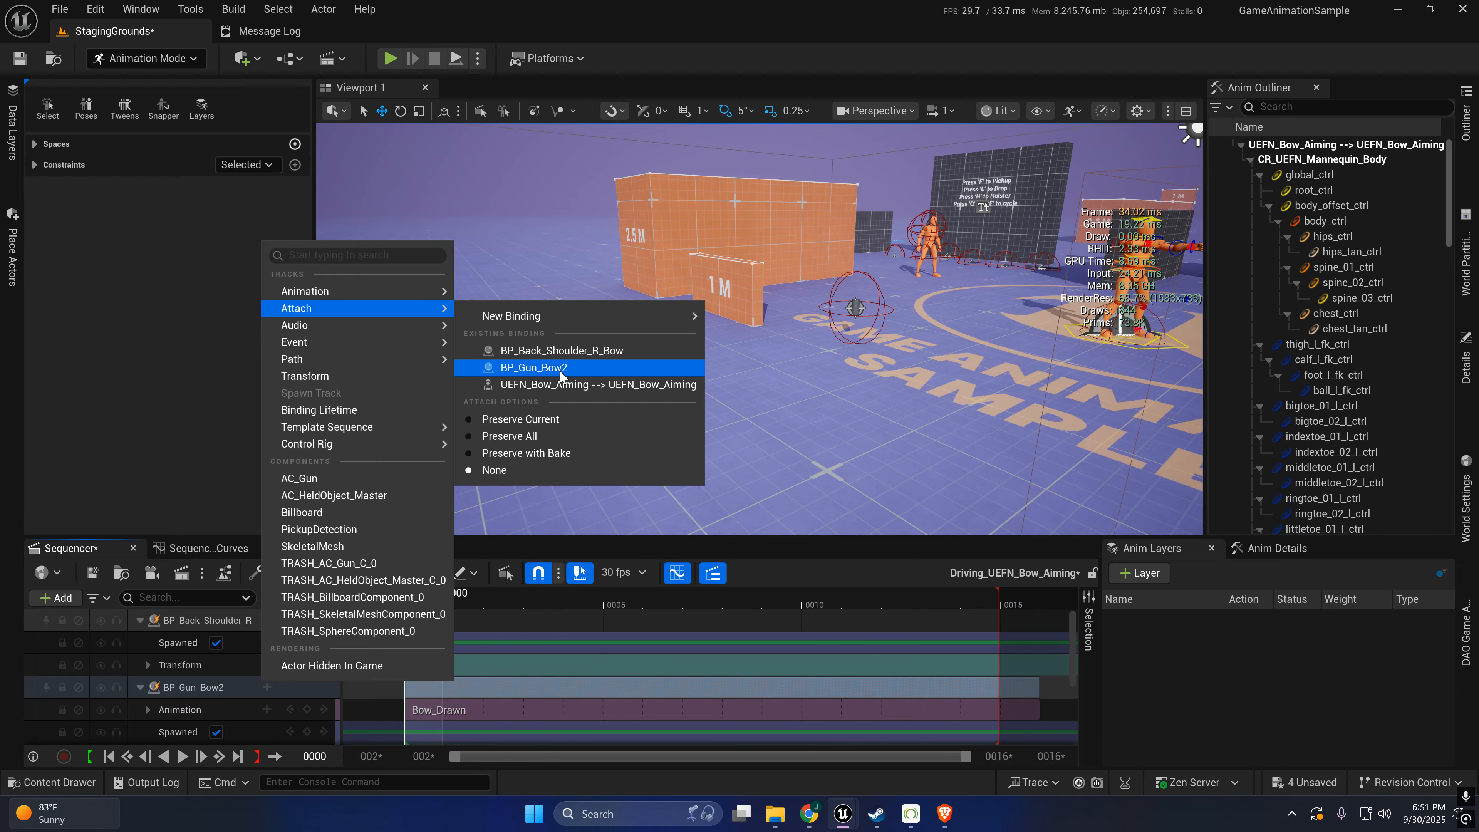
pyautogui.click(553, 384)
pyautogui.write('we')
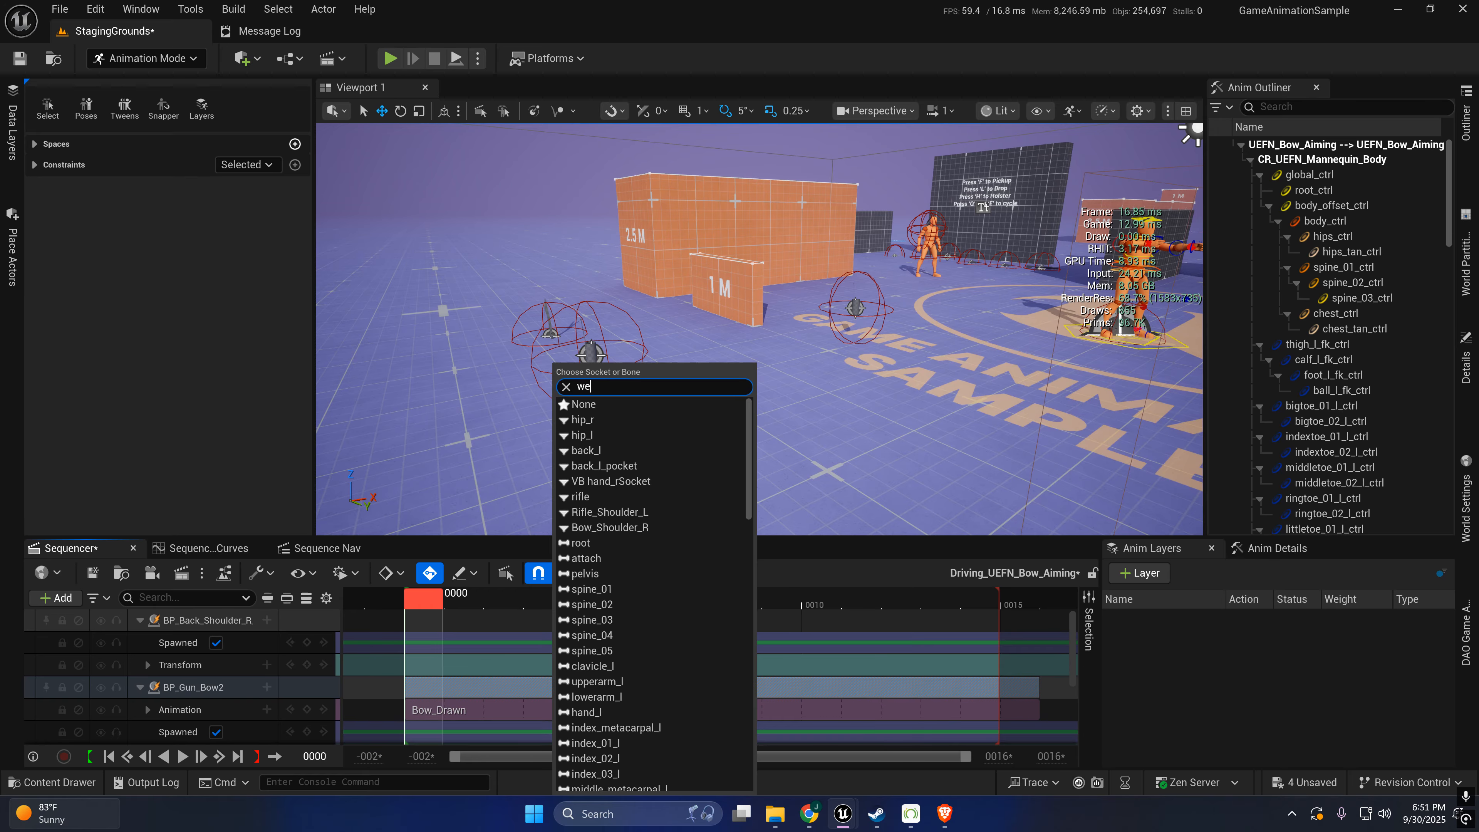
pyautogui.write('a')
pyautogui.click(595, 419)
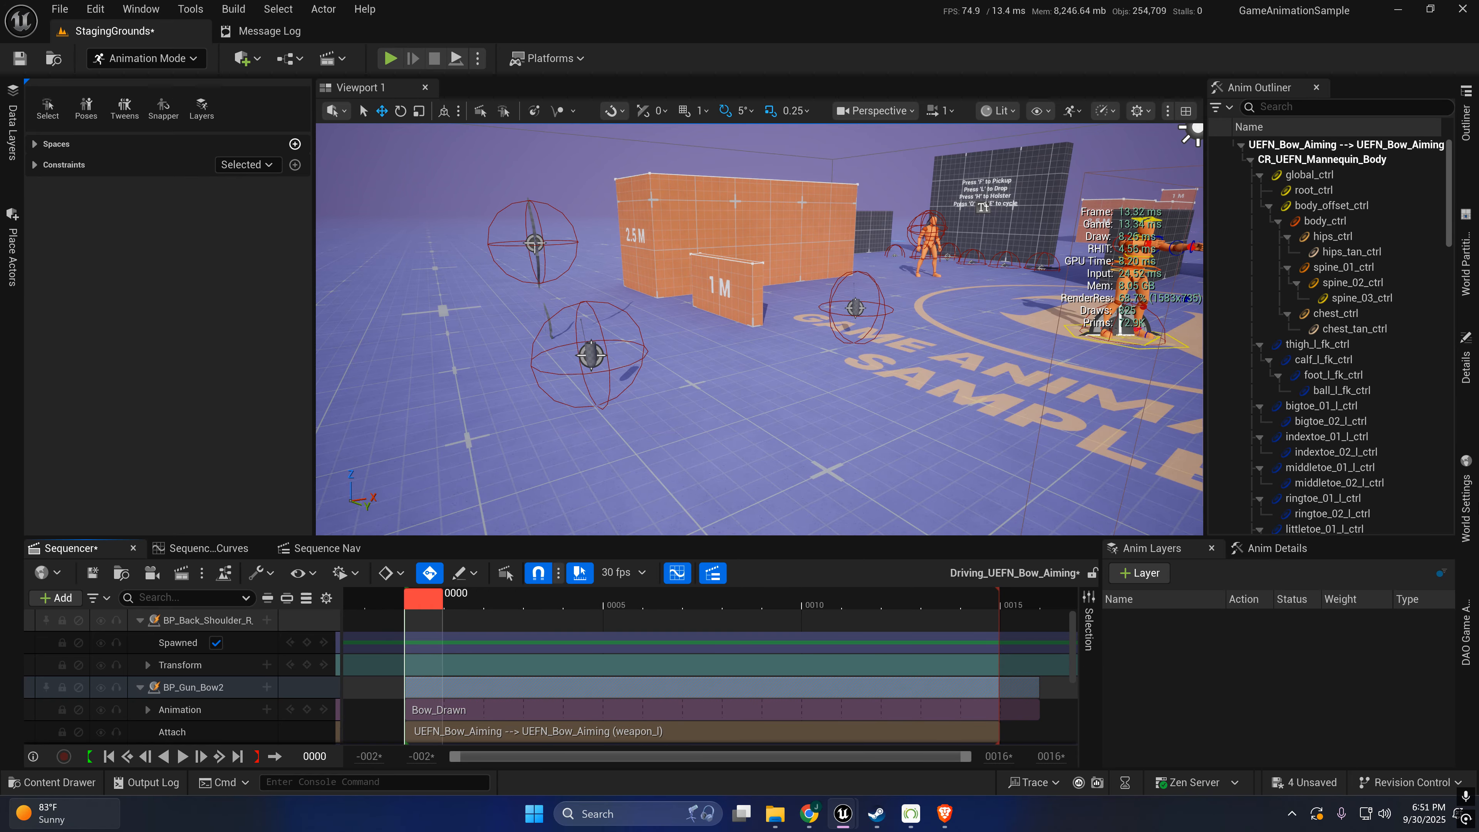
# - Reset the location of BP_Gun_Bow2 to zero so it snaps to the mannequin's weapon_l bone
pyautogui.click(1470, 399)
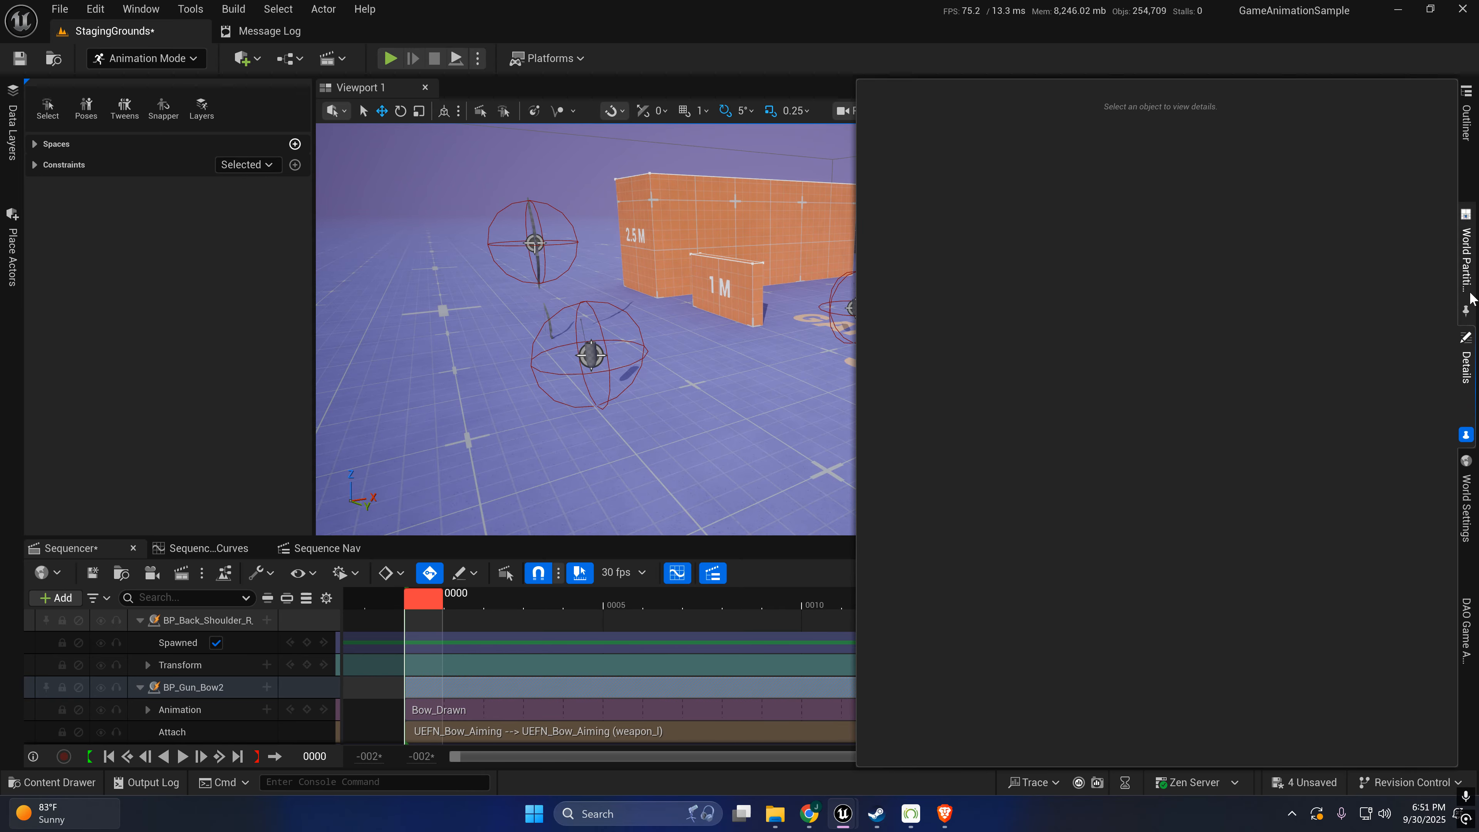
pyautogui.click(1466, 119)
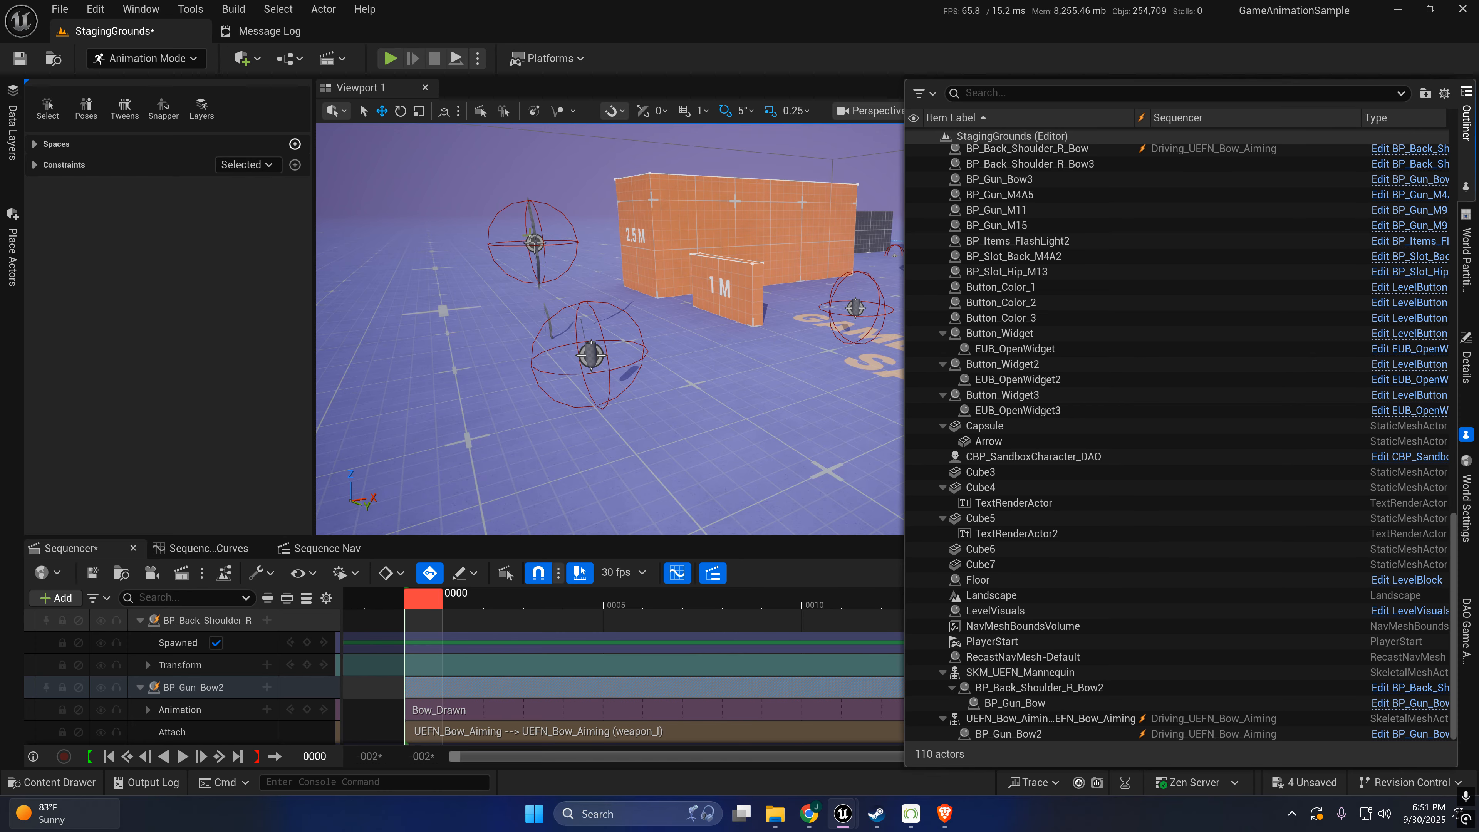
pyautogui.click(1473, 382)
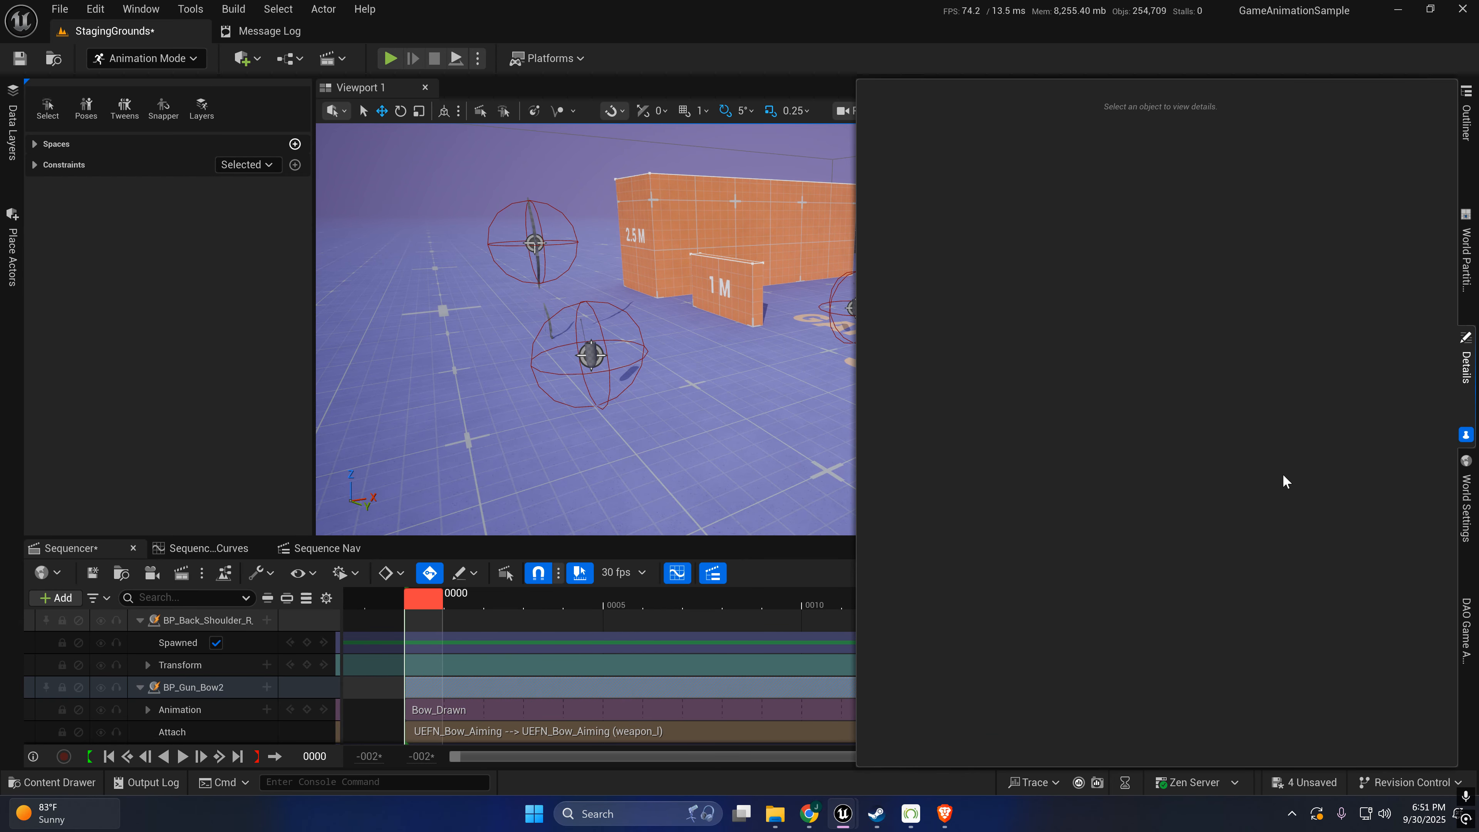
pyautogui.click(1465, 435)
pyautogui.click(1281, 547)
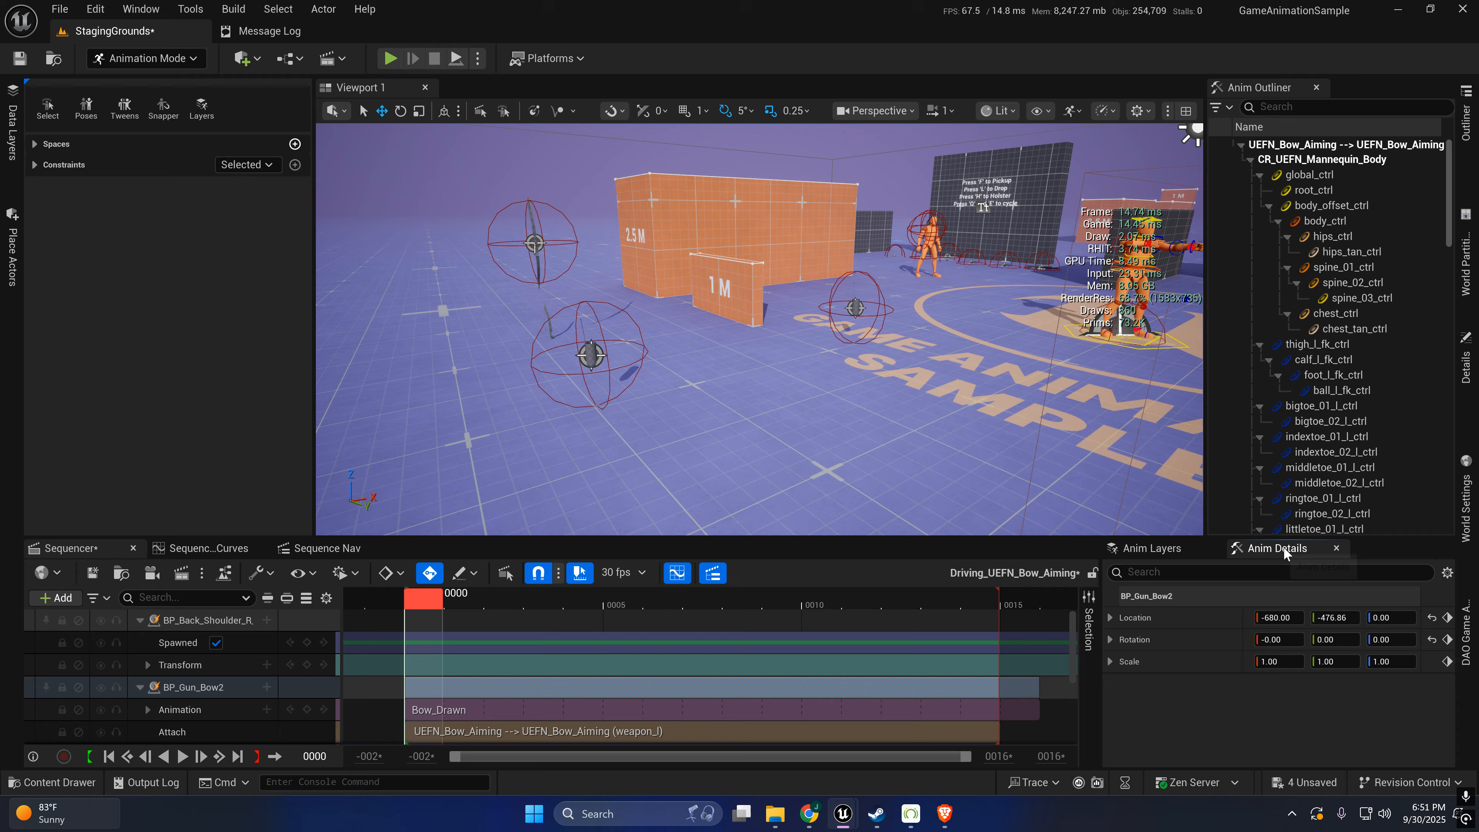
pyautogui.click(1431, 617)
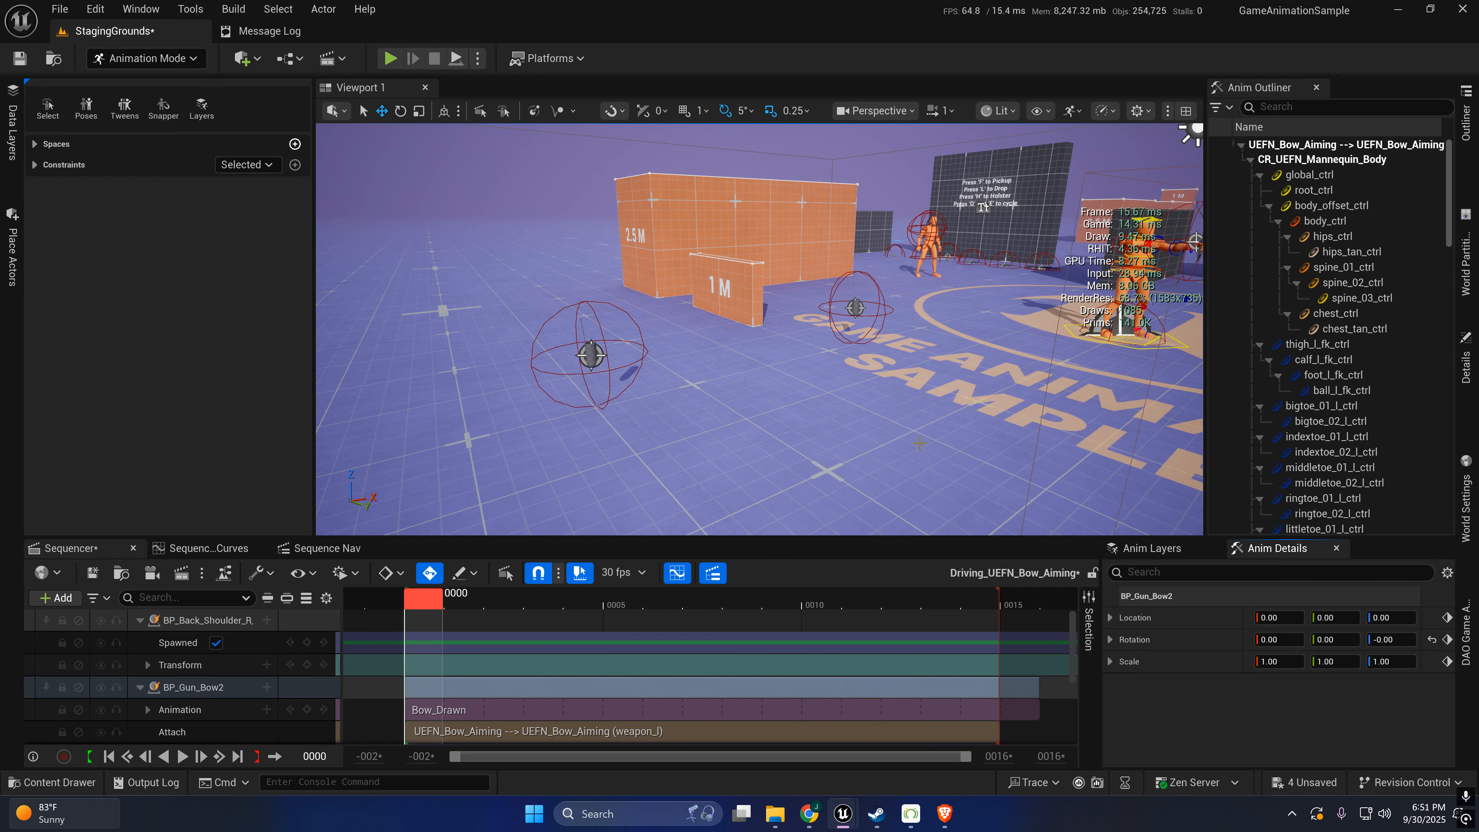
# - Select BP_Gun_Bow2 and scrub to frame 2 to examine the bow and its string against the mannequin's hands up close
pyautogui.press('f')
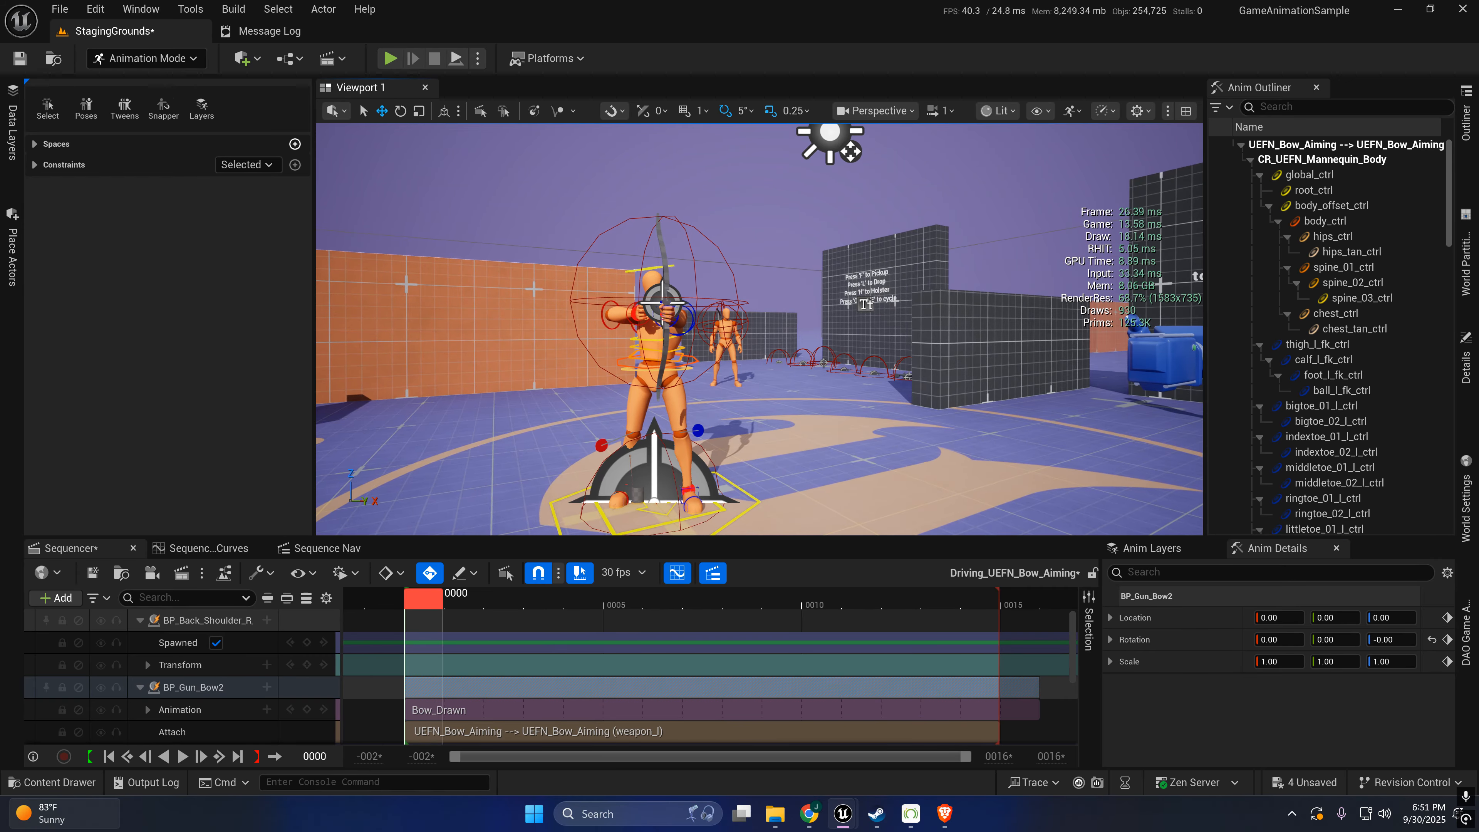
pyautogui.press('w')
pyautogui.moveTo(759, 329); pyautogui.dragTo(853, 315, button='right')
pyautogui.scroll(-4, 856, 318)
pyautogui.press('d')
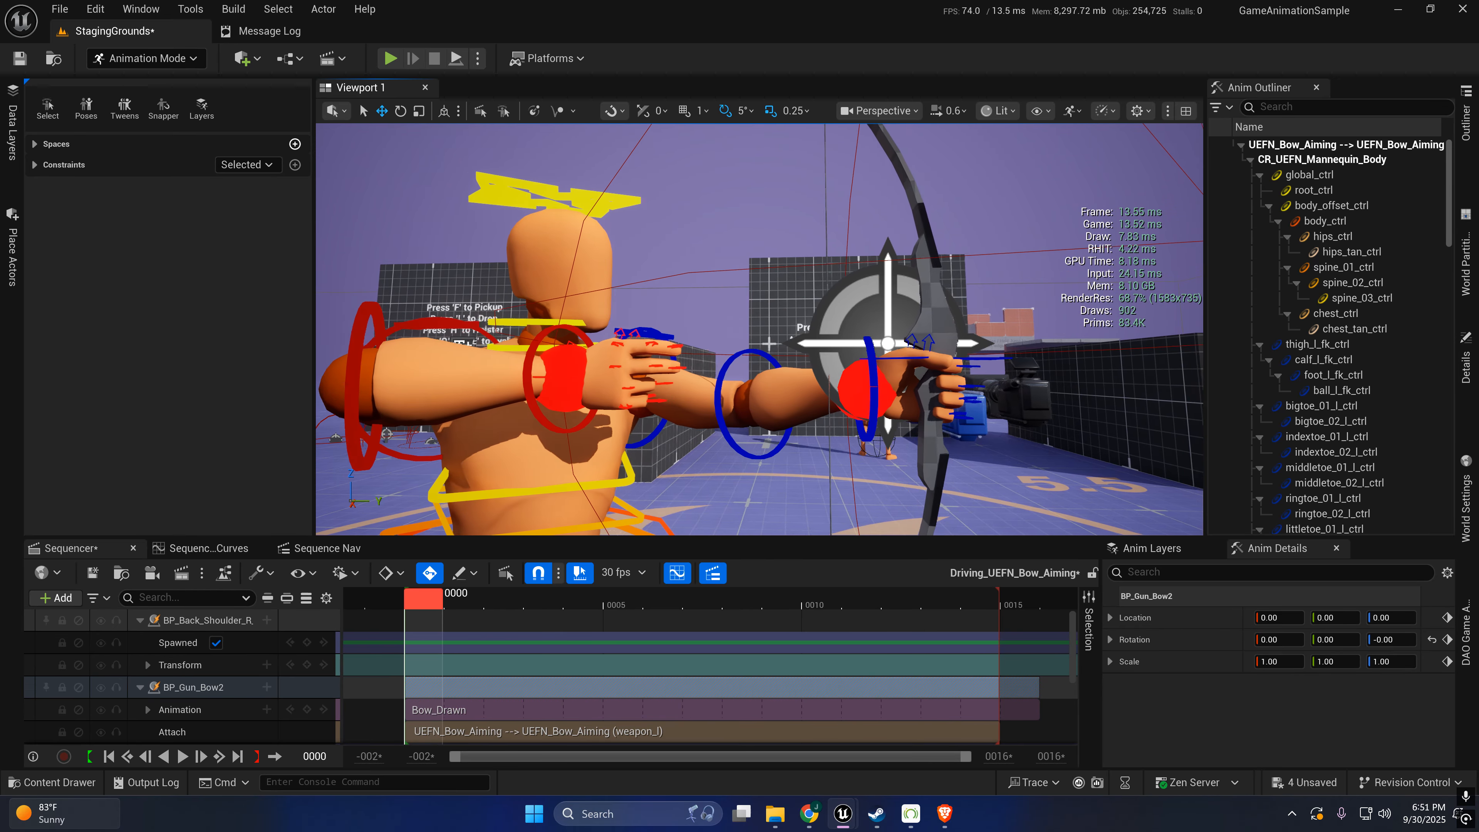
pyautogui.click(193, 687)
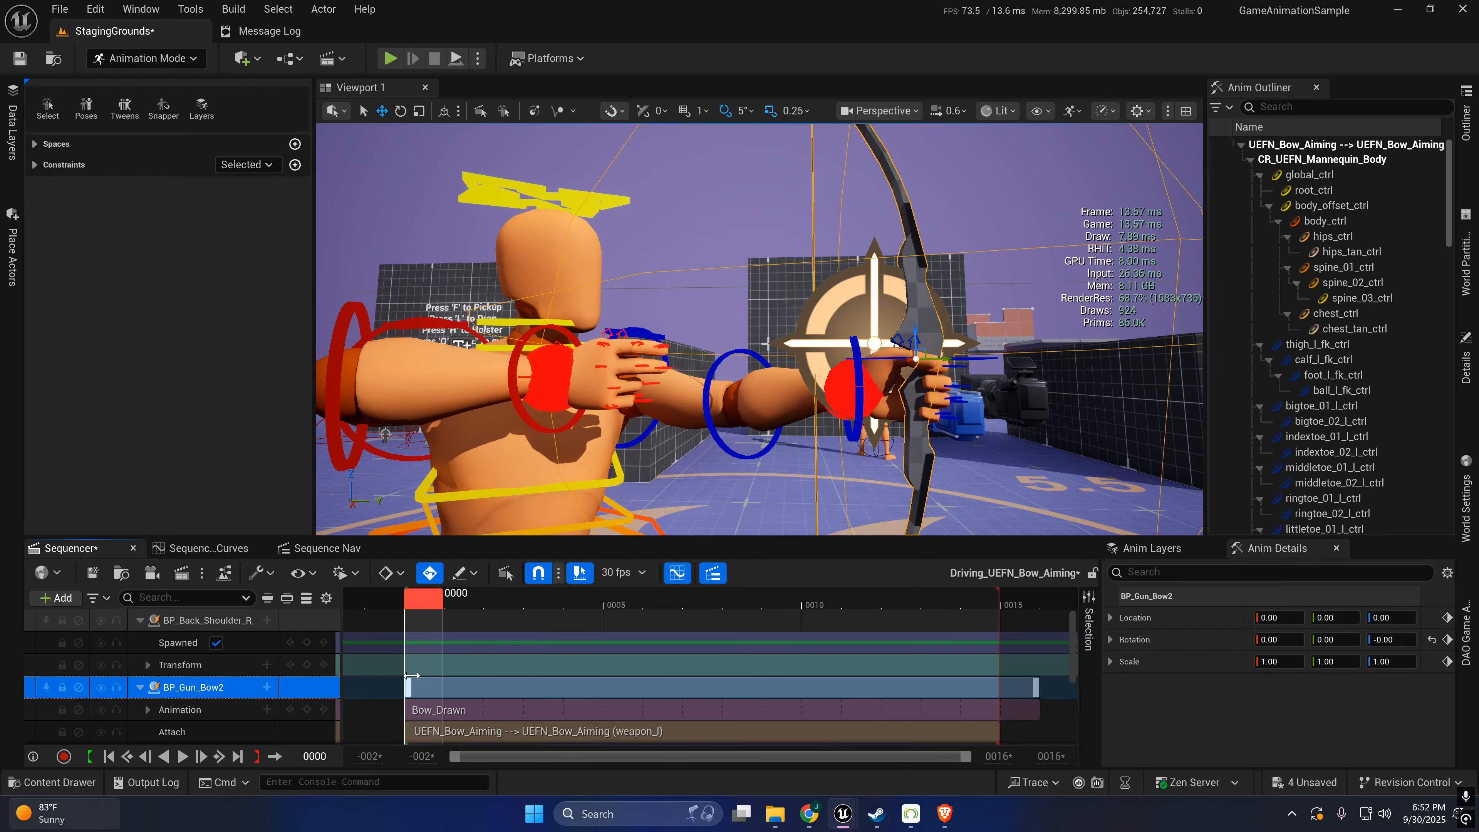
pyautogui.moveTo(426, 604)
pyautogui.mouseDown()
pyautogui.moveTo(987, 607)
pyautogui.moveTo(429, 615)
pyautogui.moveTo(500, 601)
pyautogui.mouseUp()
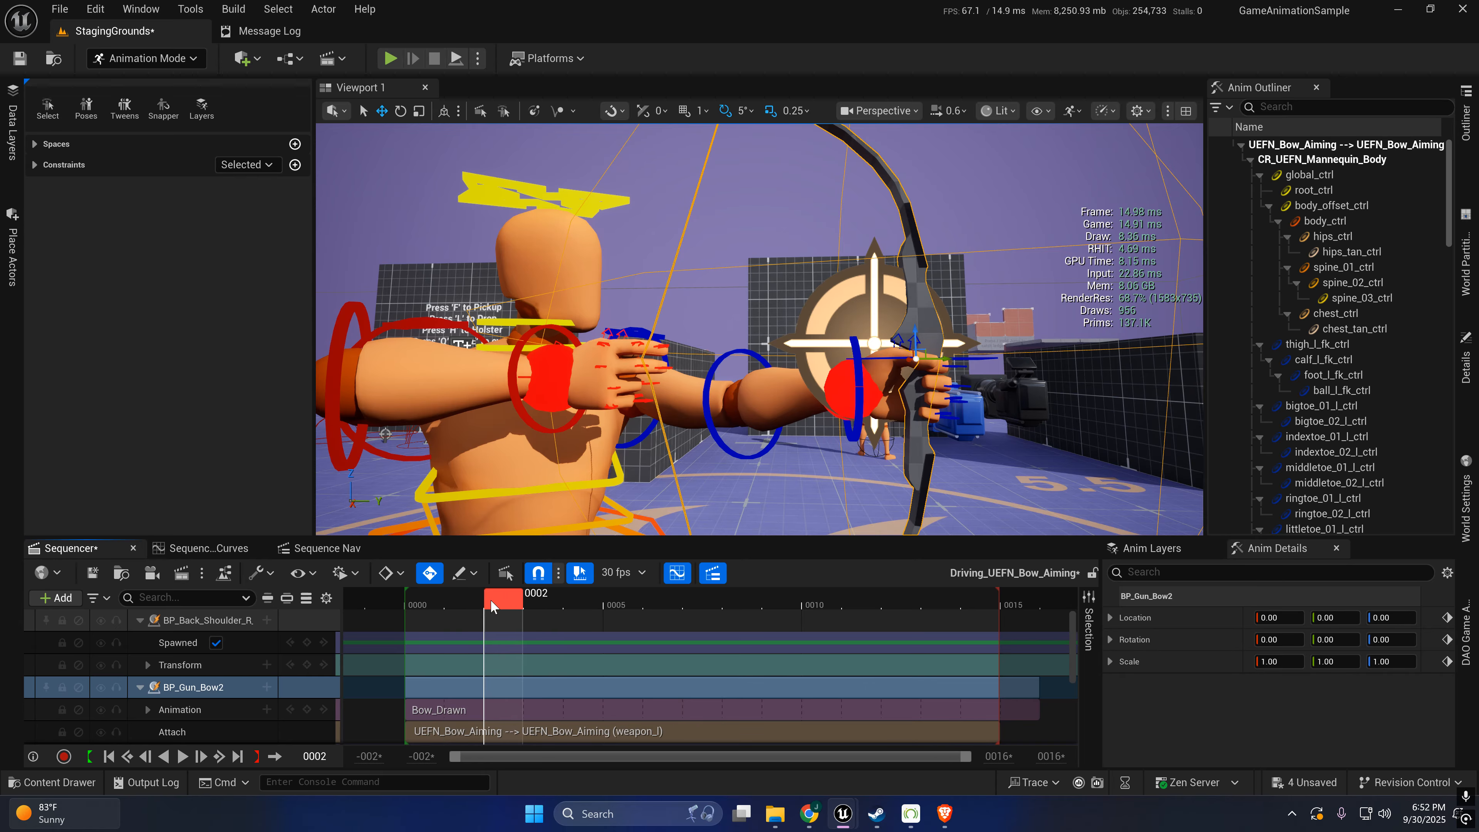
# - Attach BP_Back_Shoulder_R_Bow to the existing UEFN_Bow_Aiming binding at the Bow_Shoulder_R socket
pyautogui.press('s')
pyautogui.moveTo(683, 370); pyautogui.dragTo(723, 402, button='right')
pyautogui.click(507, 399)
pyautogui.press('a')
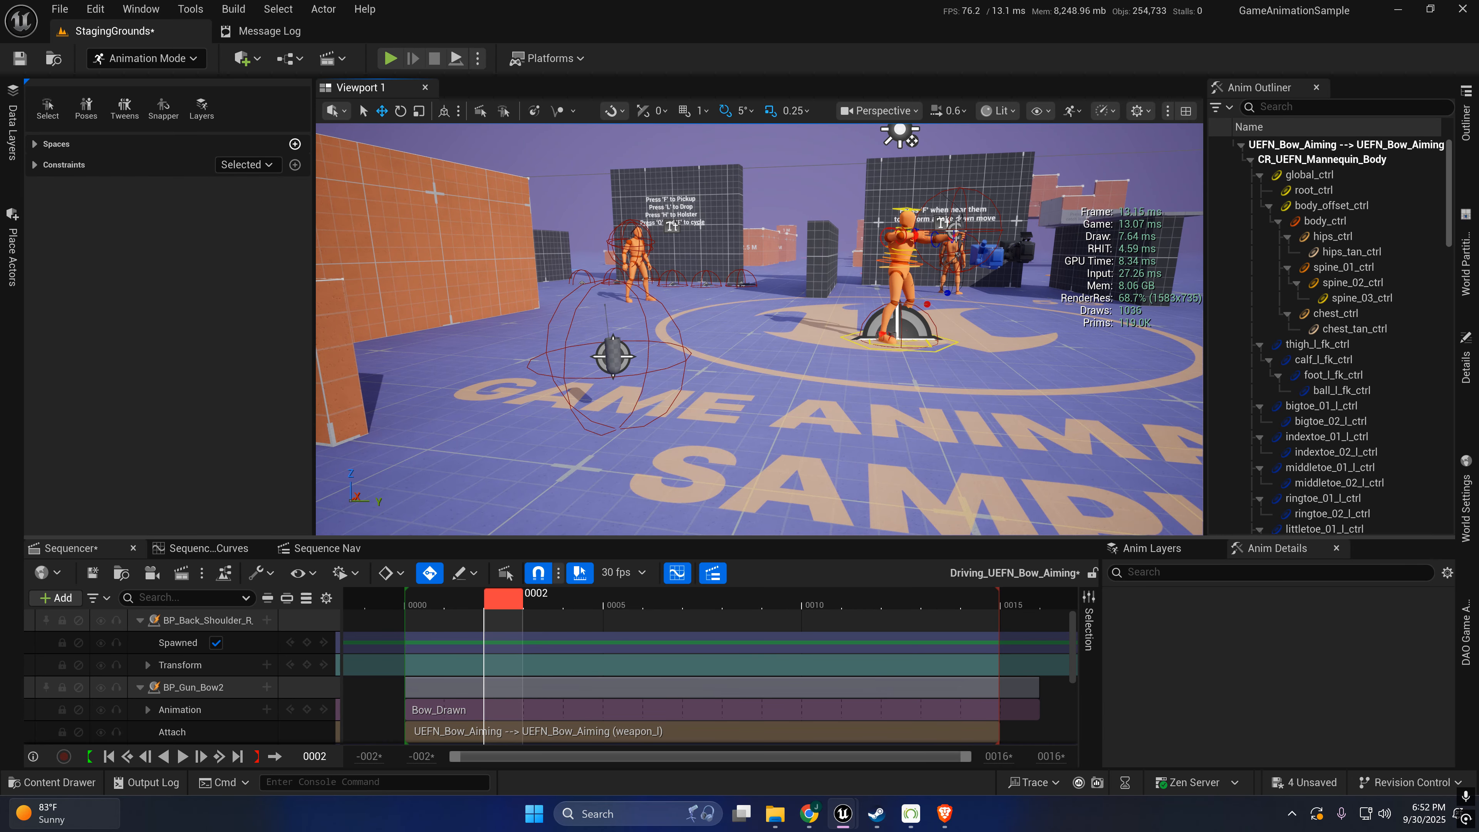
pyautogui.click(289, 620)
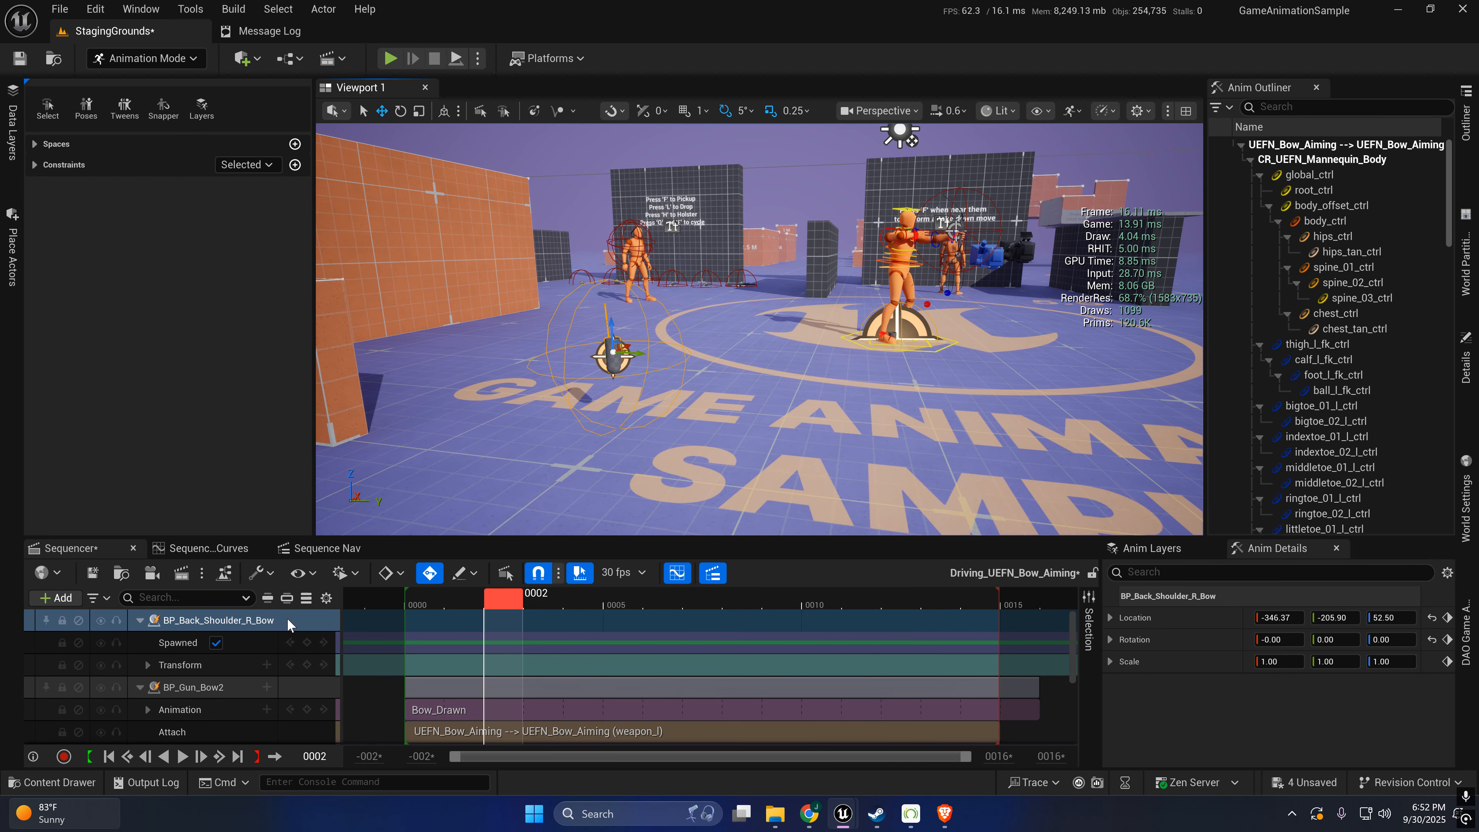
pyautogui.click(268, 619)
pyautogui.moveTo(416, 228)
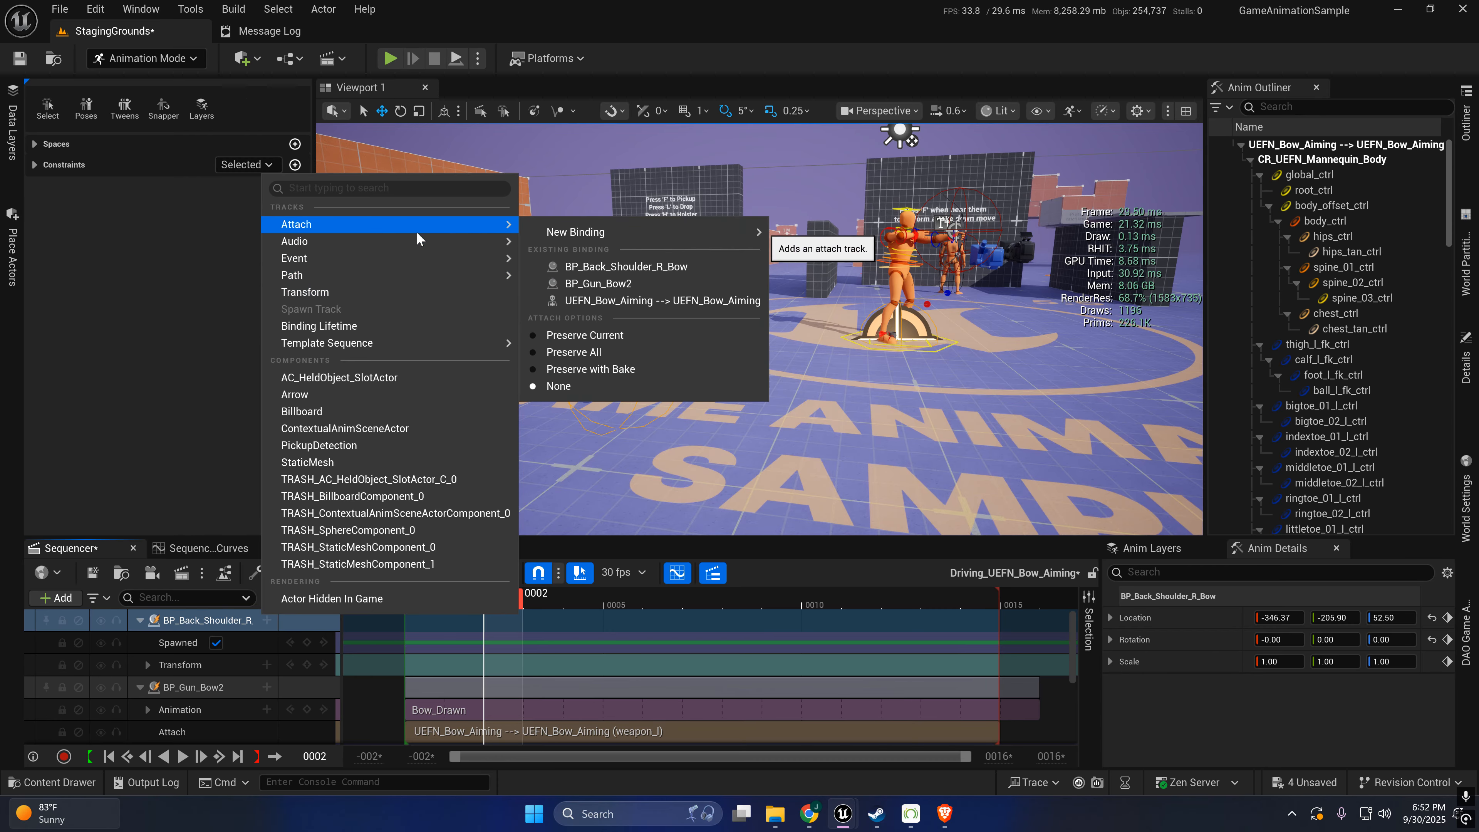
pyautogui.click(622, 297)
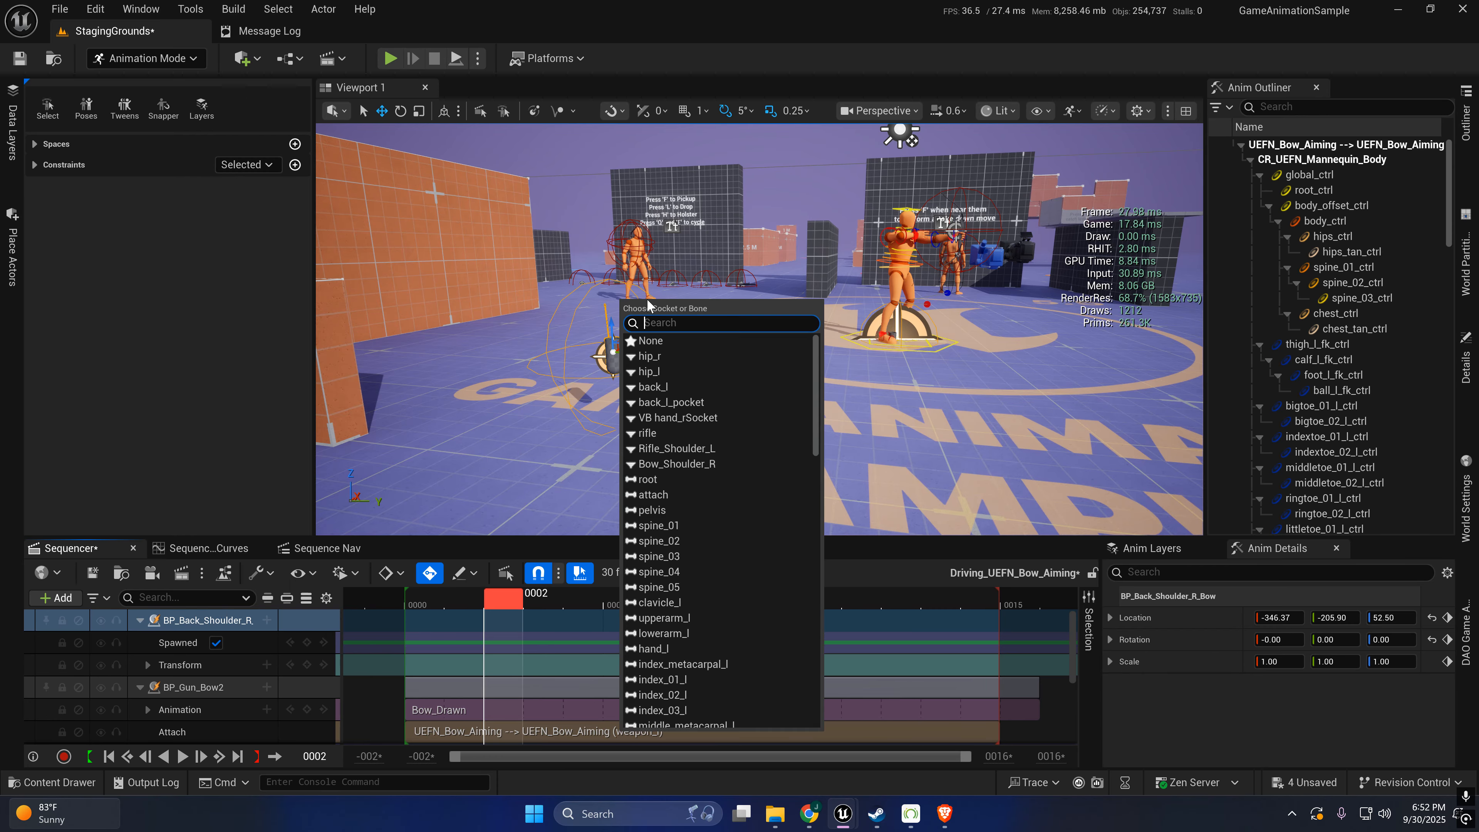
pyautogui.click(674, 464)
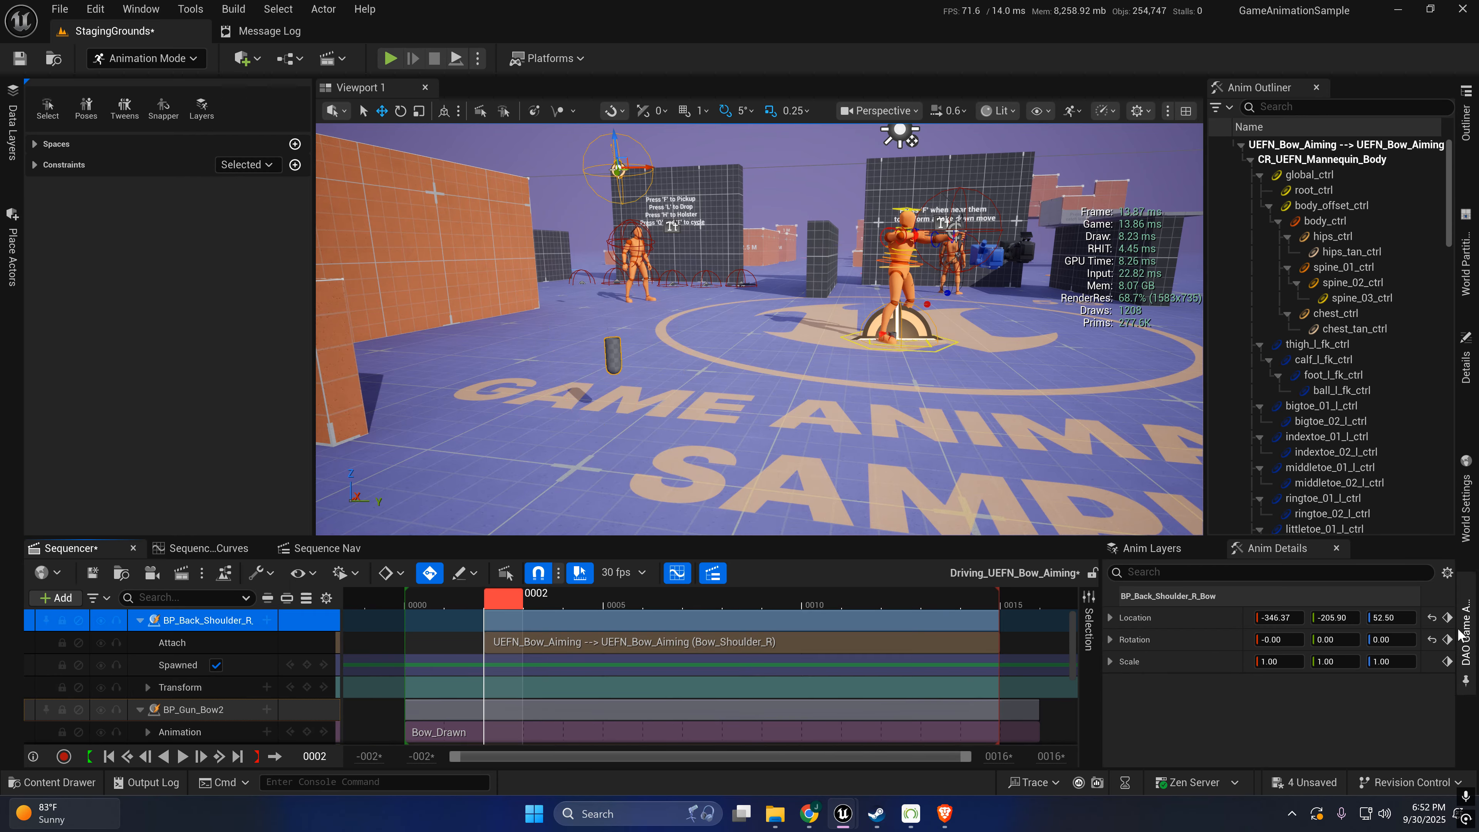
# - Reset the location of BP_Back_Shoulder_R_Bow to zero so it snaps to the mannequin's shoulder socket, and inspect its placement
pyautogui.click(1432, 618)
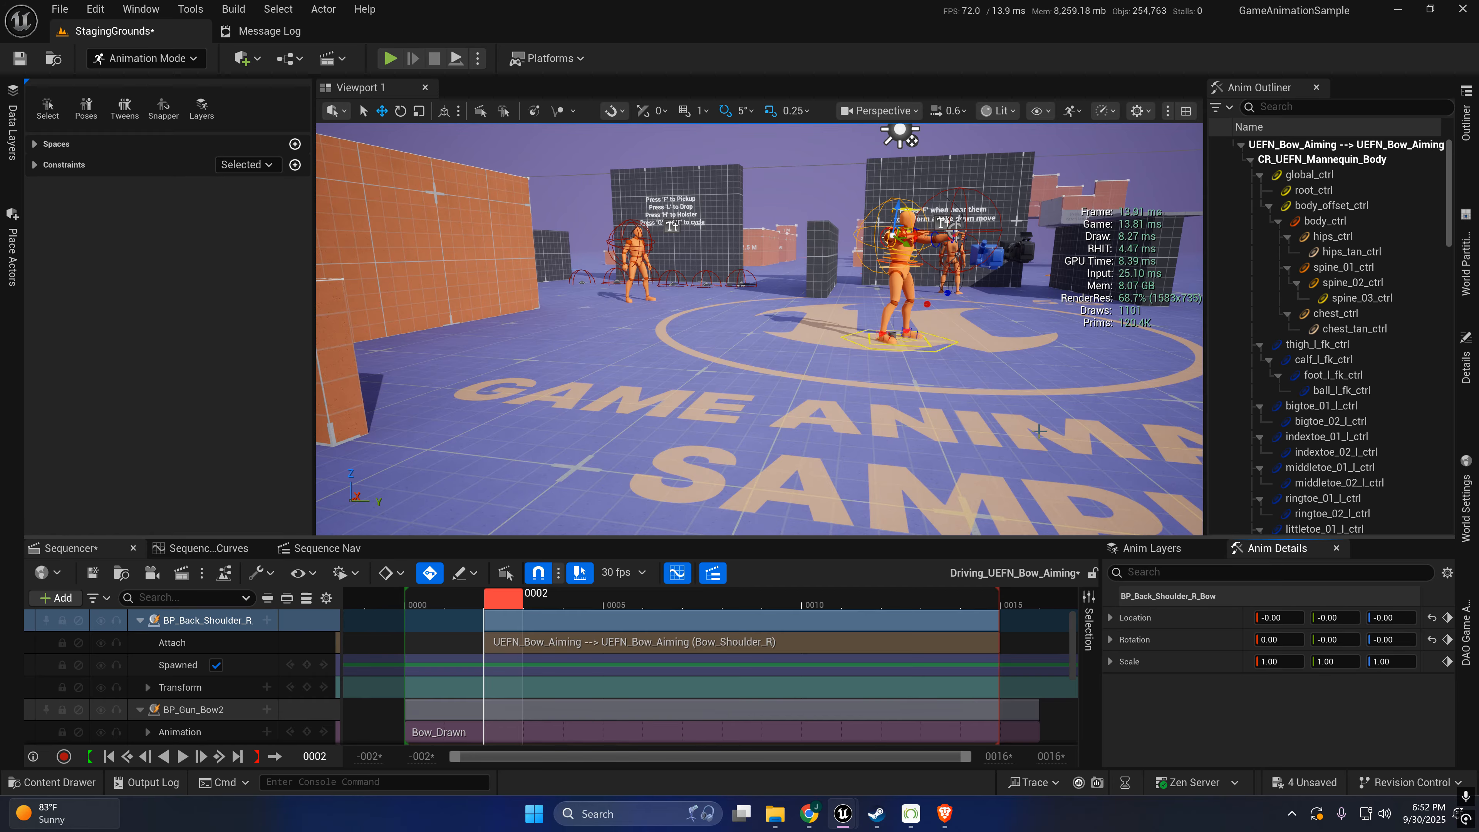
pyautogui.press('w')
pyautogui.moveTo(1145, 509); pyautogui.dragTo(1292, 574, button='right')
pyautogui.press('e')
pyautogui.press('a')
pyautogui.moveTo(684, 327); pyautogui.dragTo(568, 305, button='right')
pyautogui.press('w')
pyautogui.press('s')
pyautogui.press('d')
pyautogui.press('w')
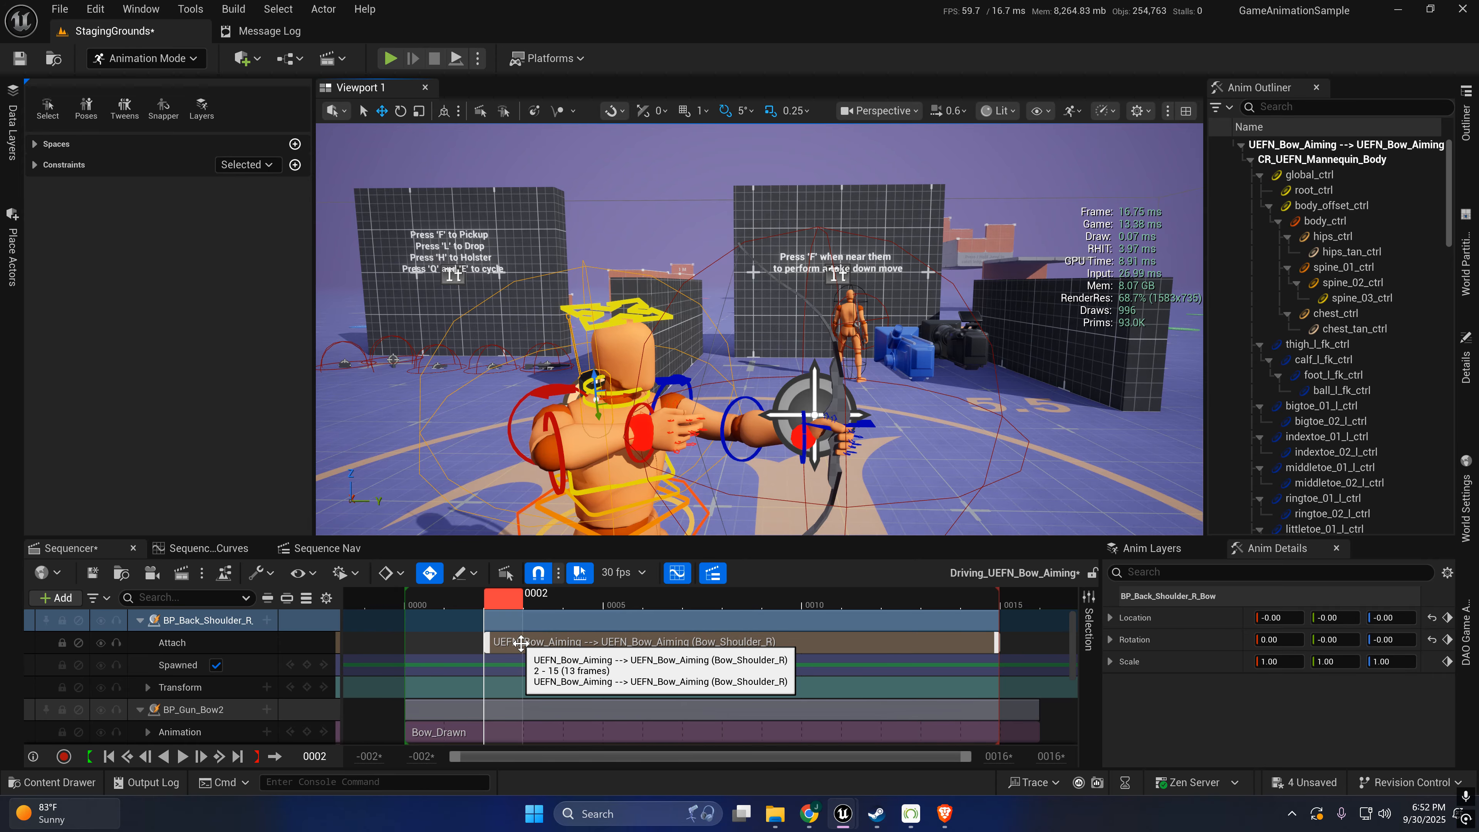
# - Make the shoulder bow's attach section start at frame 0 and extend its end to frame 16
pyautogui.moveTo(510, 610); pyautogui.dragTo(409, 615)
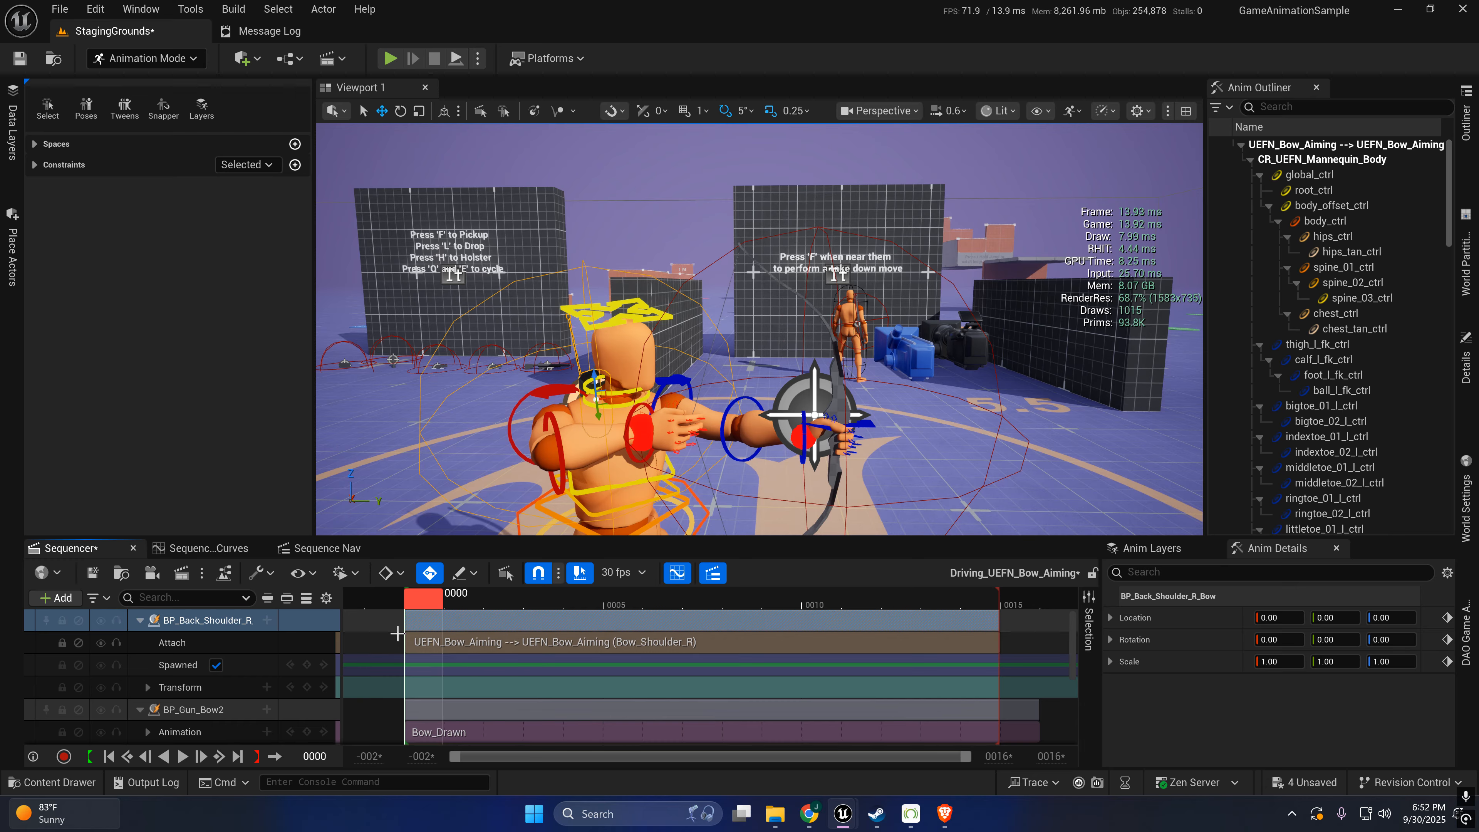
pyautogui.moveTo(996, 617); pyautogui.dragTo(844, 632)
pyautogui.click(1016, 601)
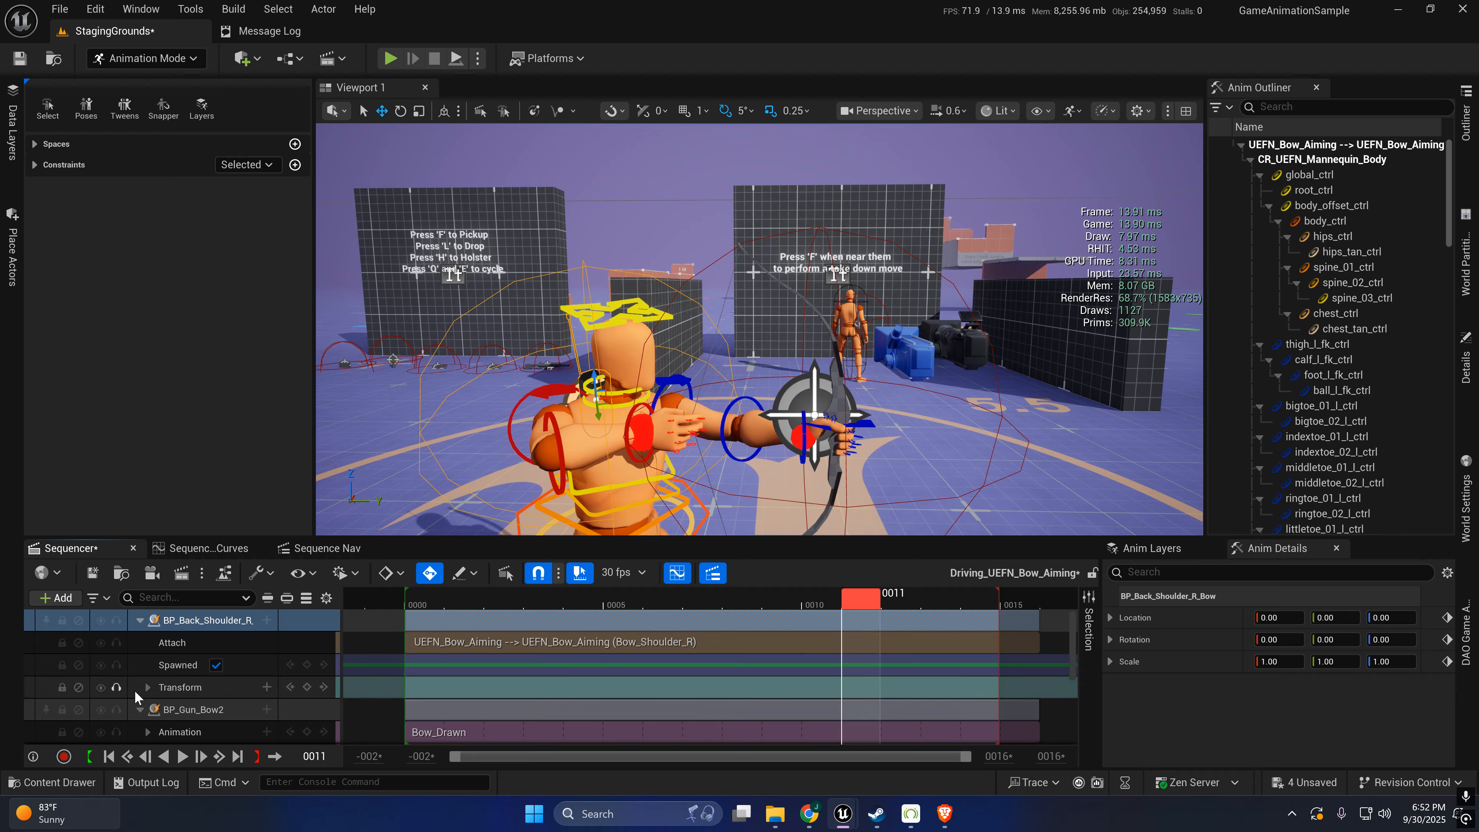
# - With the playhead at frame 0, extend the sections of BP_Back_Shoulder_R_Bow and BP_Gun_Bow2 to frame 20
pyautogui.click(412, 600)
pyautogui.keyDown('ctrl'); pyautogui.scroll(-2, 938, 623); pyautogui.keyUp('ctrl')
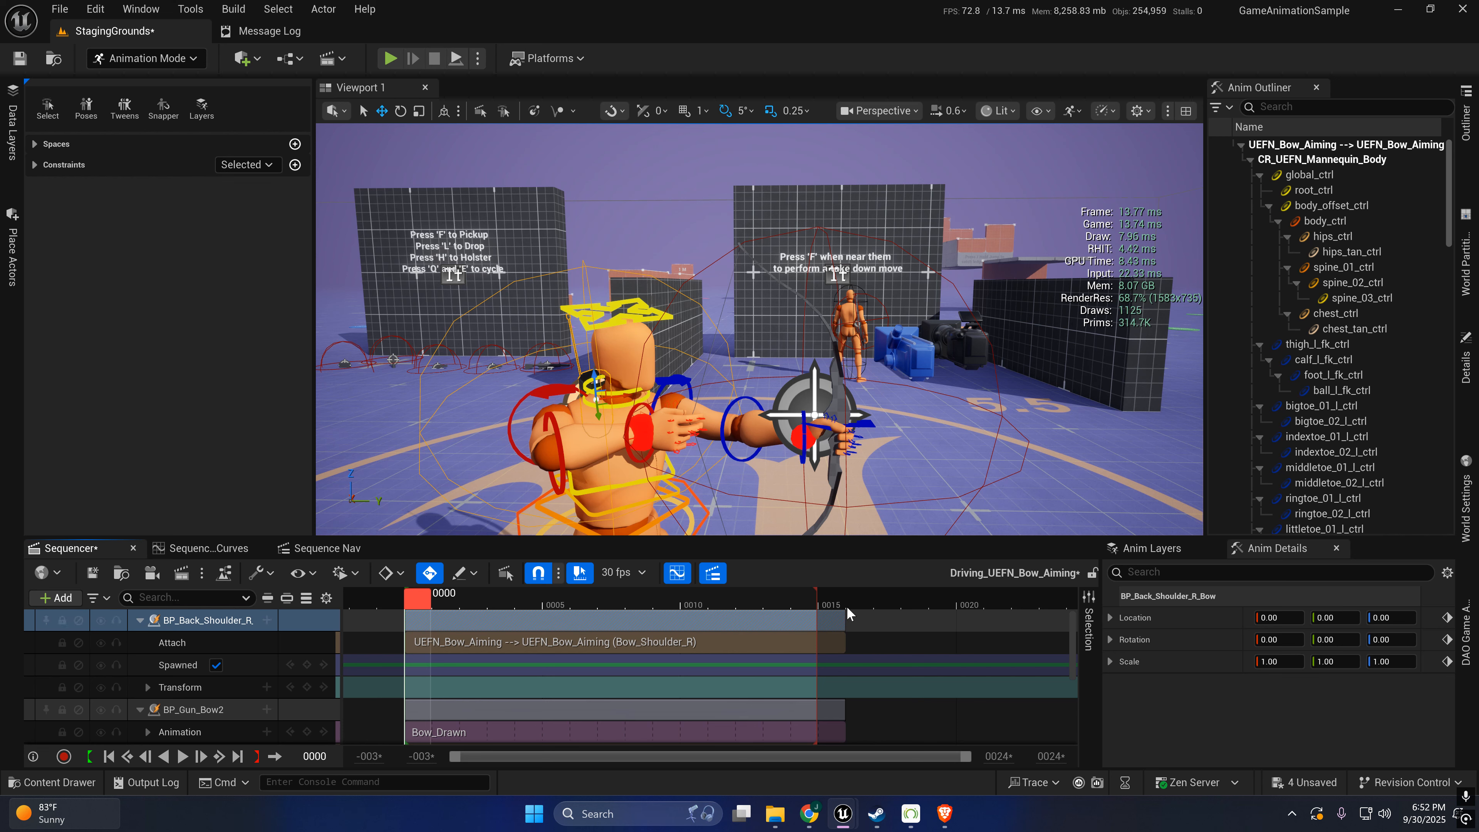
pyautogui.moveTo(843, 621); pyautogui.dragTo(956, 621)
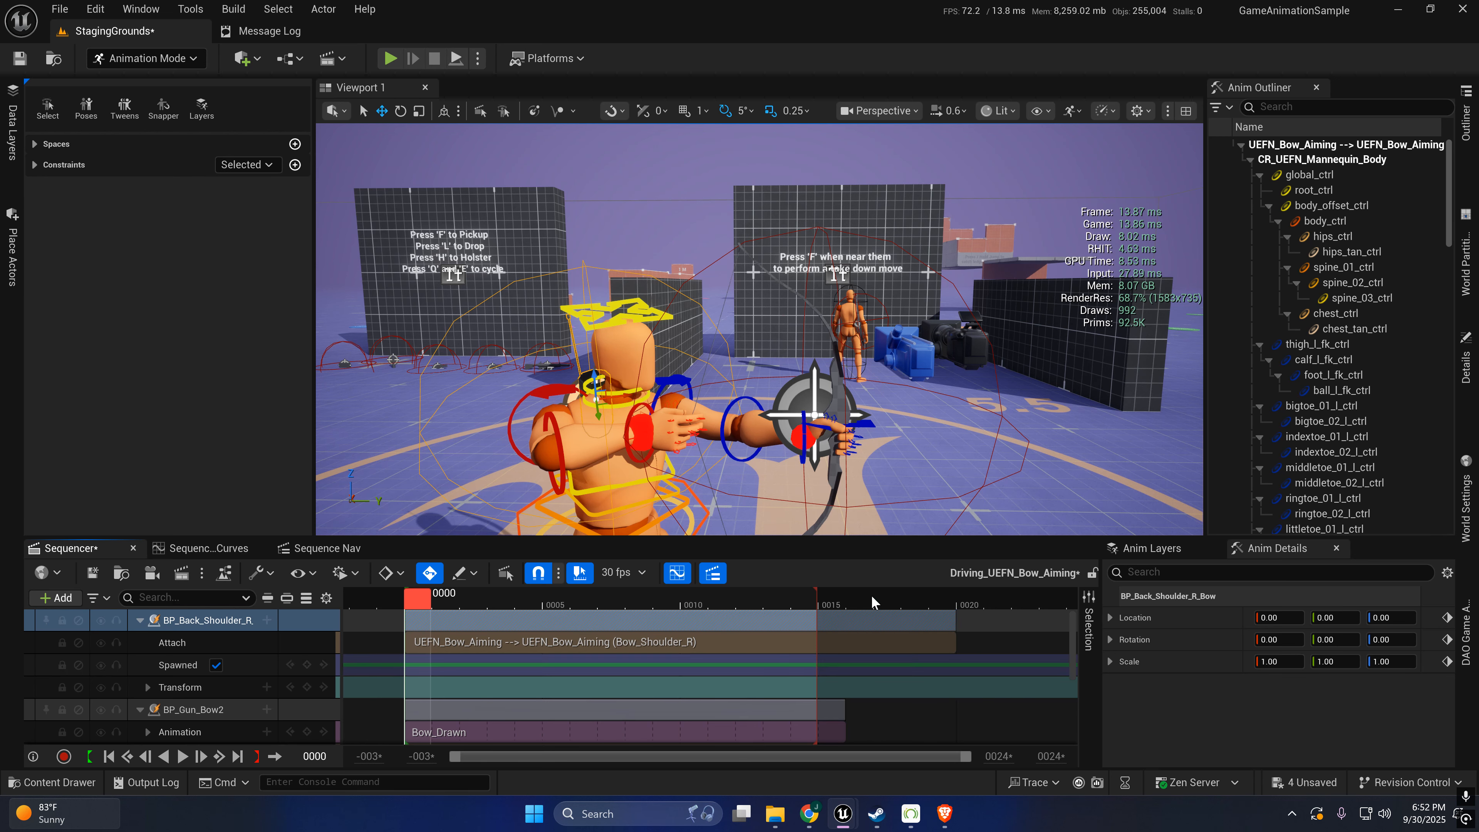
pyautogui.moveTo(844, 709); pyautogui.dragTo(955, 708)
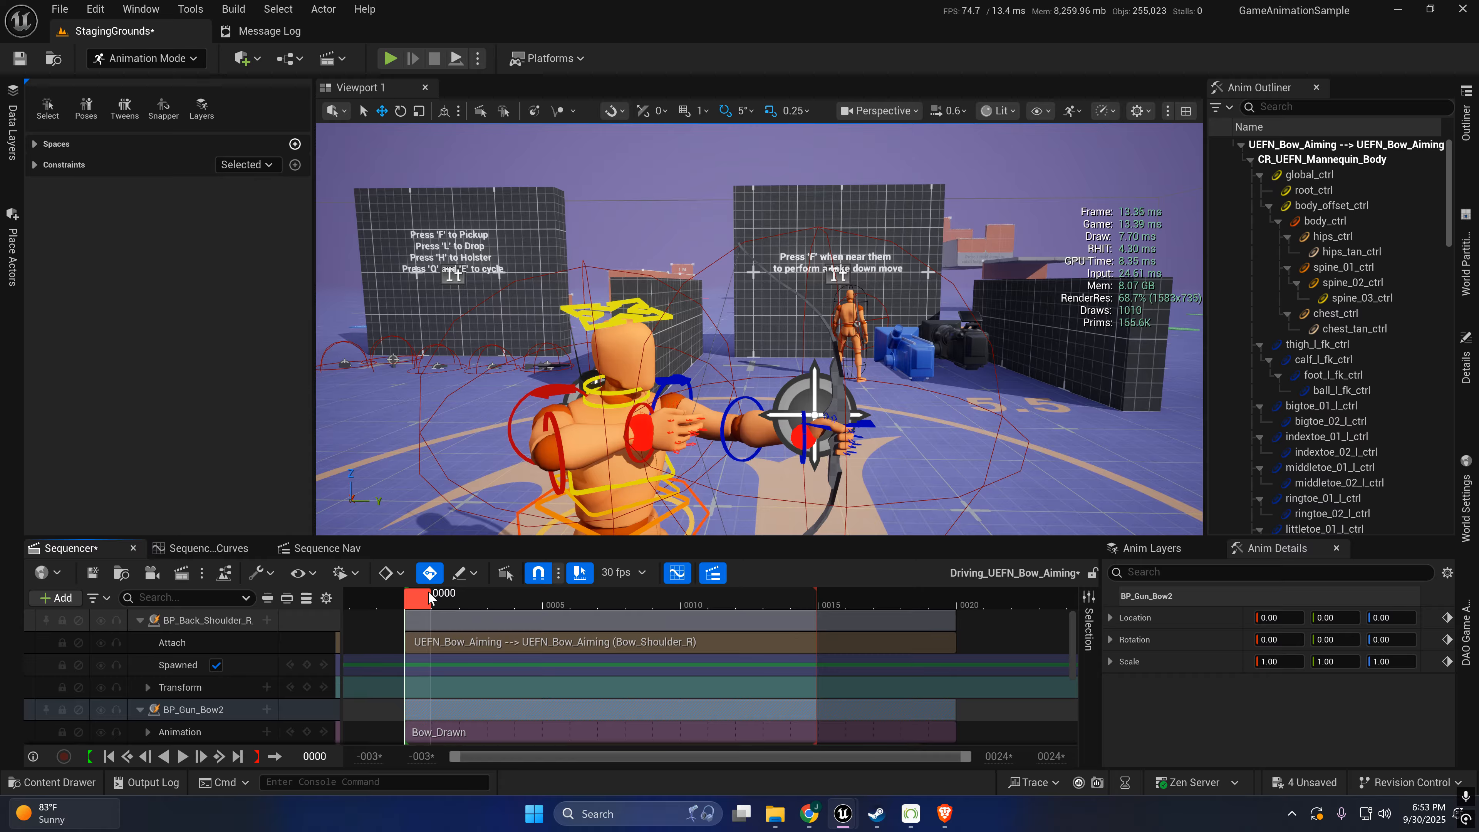
# - Set the playhead to frame 15 and delete the grey cylinder standing at the mannequin's feet
pyautogui.moveTo(429, 598)
pyautogui.mouseDown()
pyautogui.moveTo(563, 602)
pyautogui.moveTo(427, 606)
pyautogui.mouseUp()
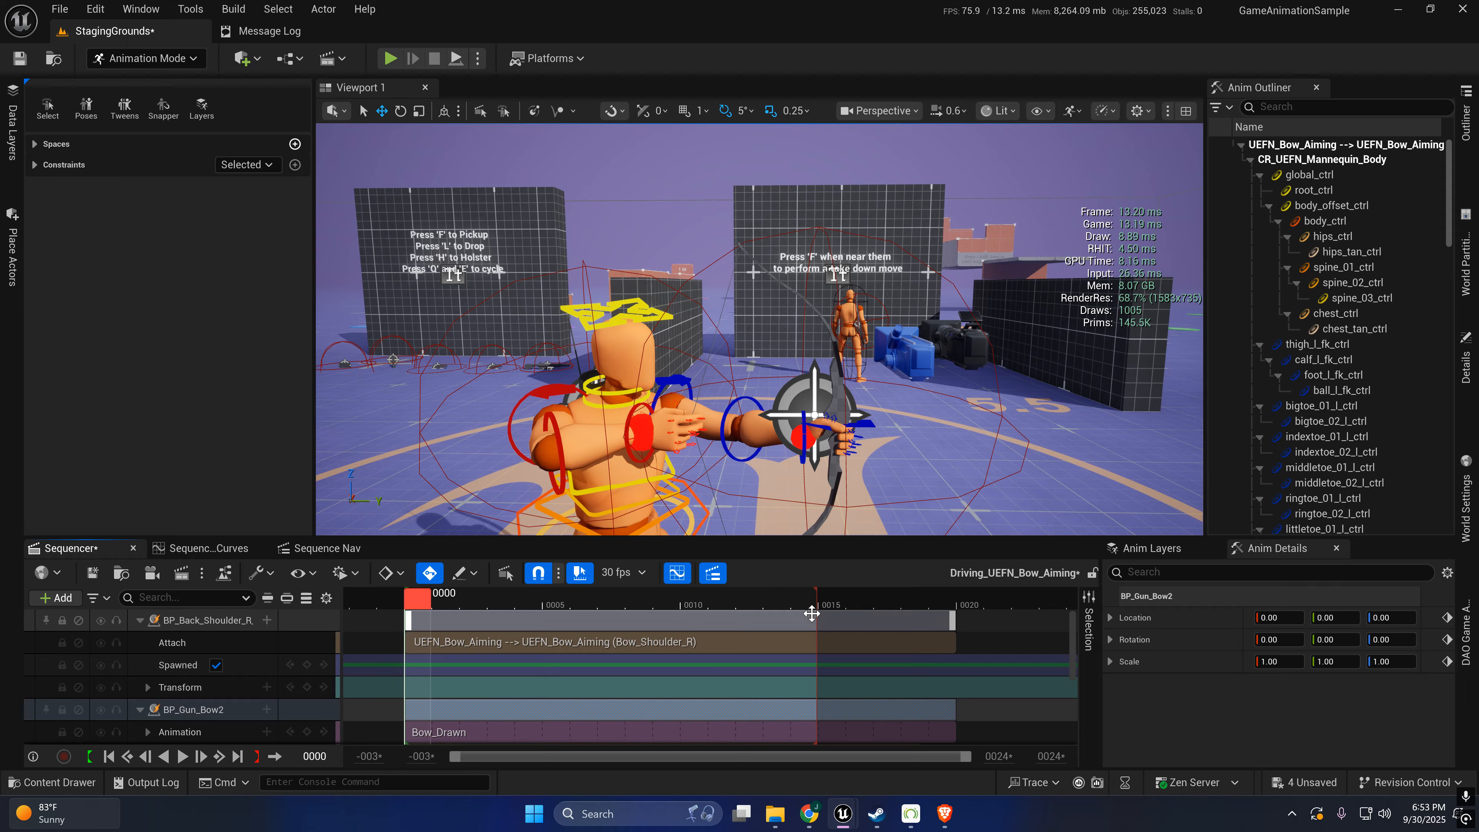
pyautogui.click(826, 599)
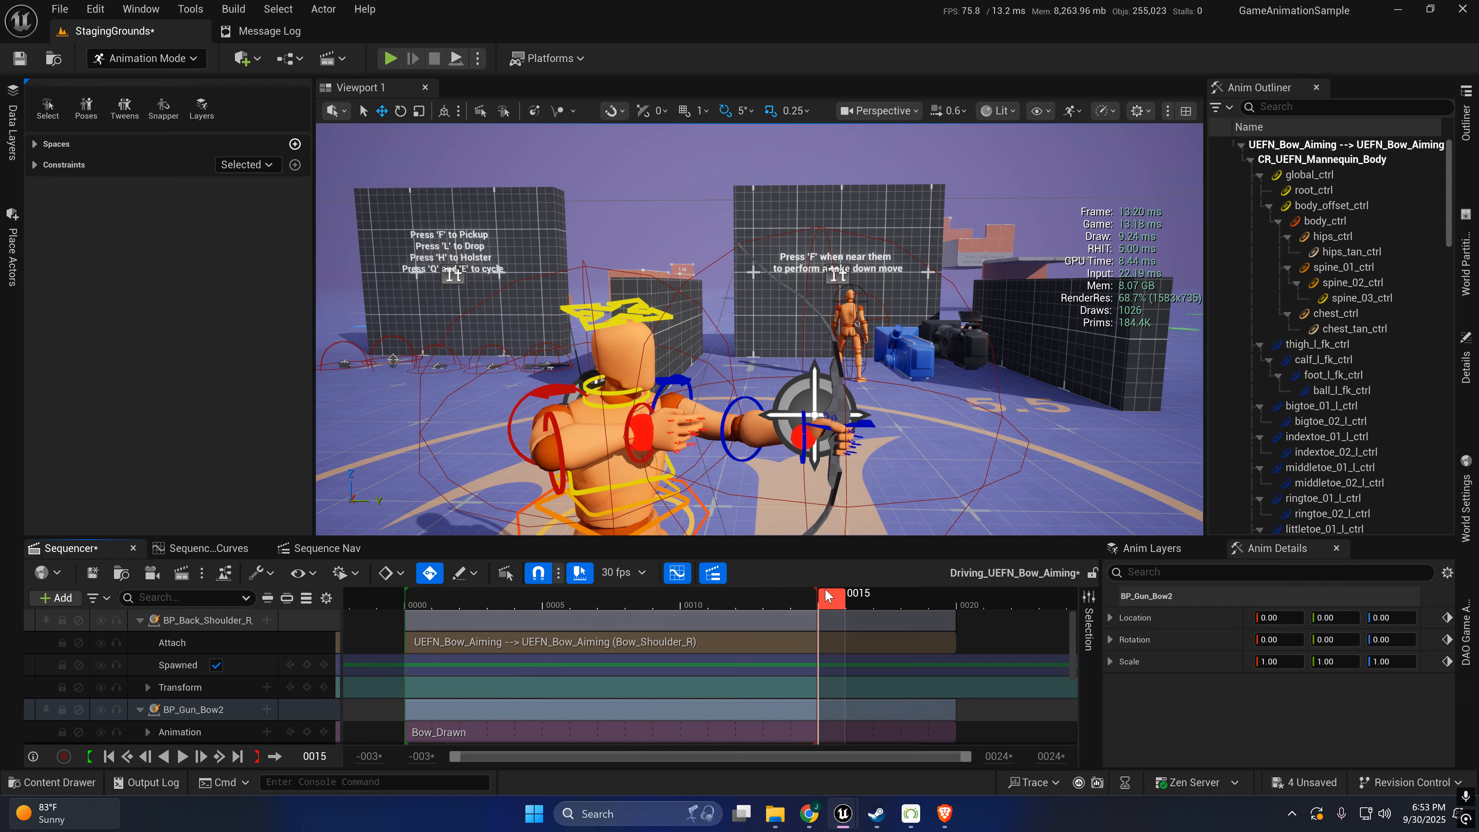
pyautogui.moveTo(796, 393); pyautogui.dragTo(444, 376, button='right')
pyautogui.press('w')
pyautogui.scroll(-1, 796, 393)
pyautogui.press('s')
pyautogui.press('q')
pyautogui.press('d')
pyautogui.press('s')
pyautogui.press('w')
pyautogui.press('d')
pyautogui.press('w')
pyautogui.press('s')
pyautogui.press('d')
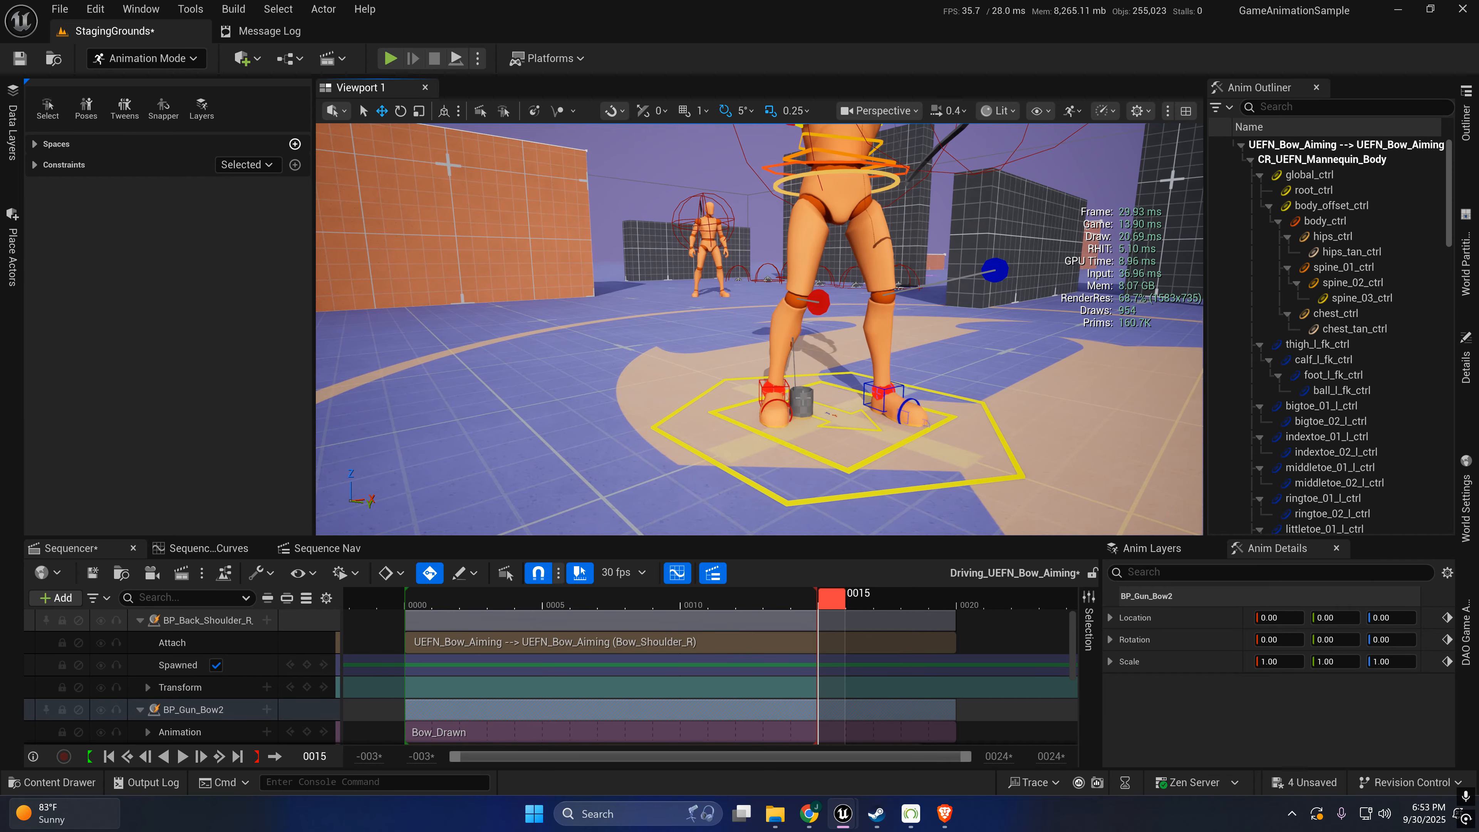
pyautogui.press('Delete')
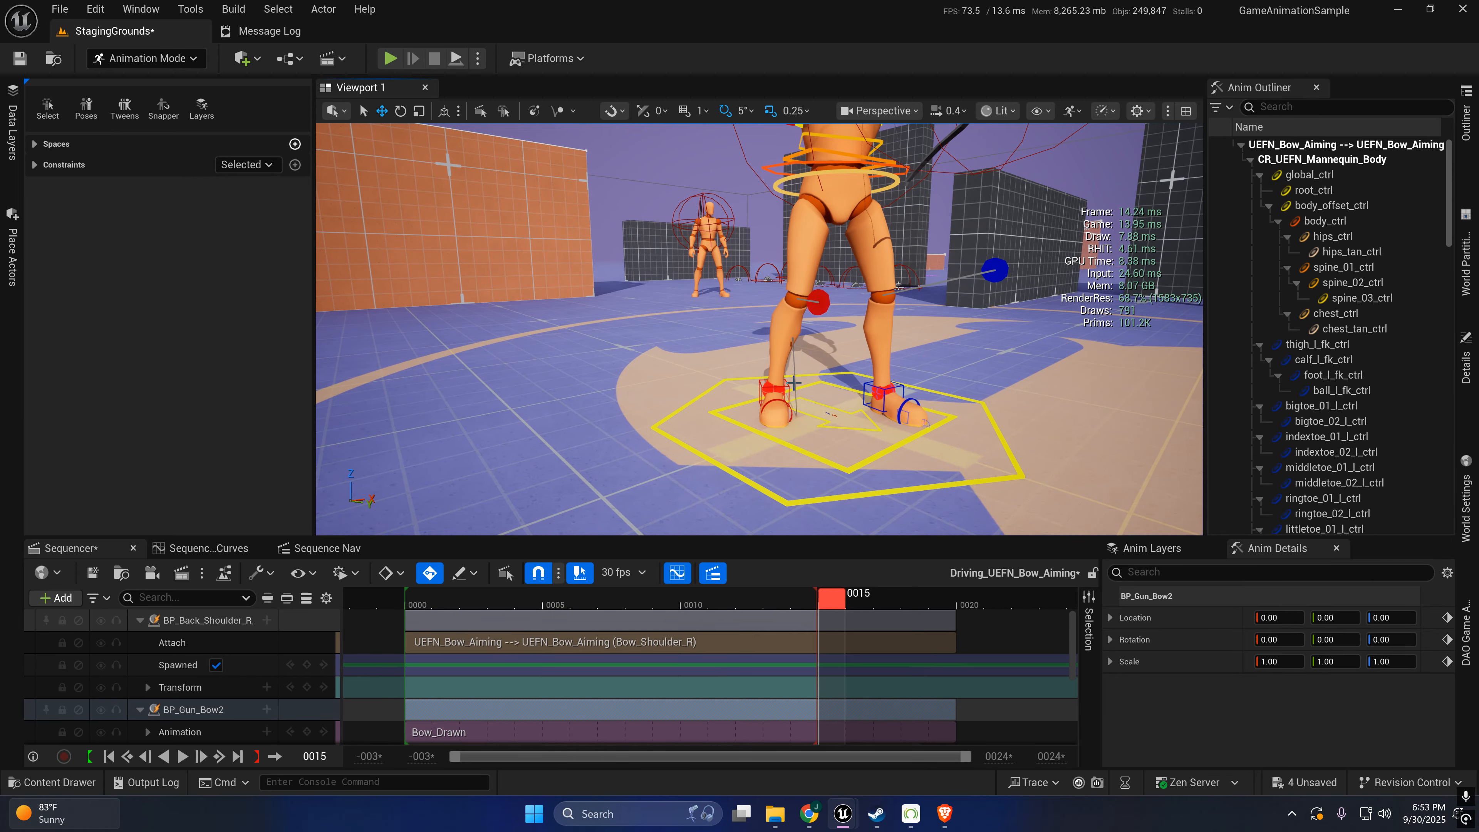
pyautogui.click(793, 383)
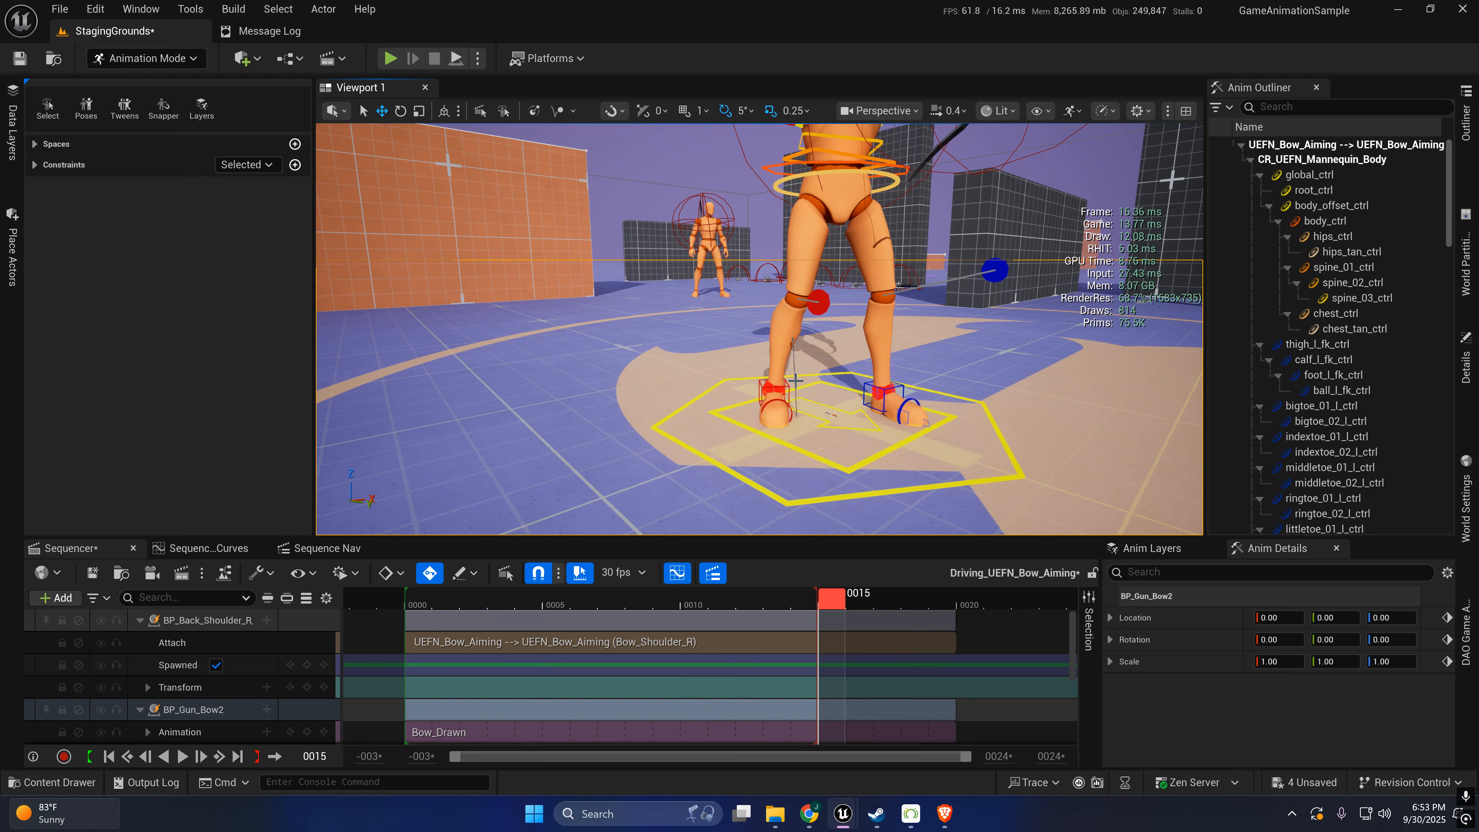
pyautogui.press('Escape')
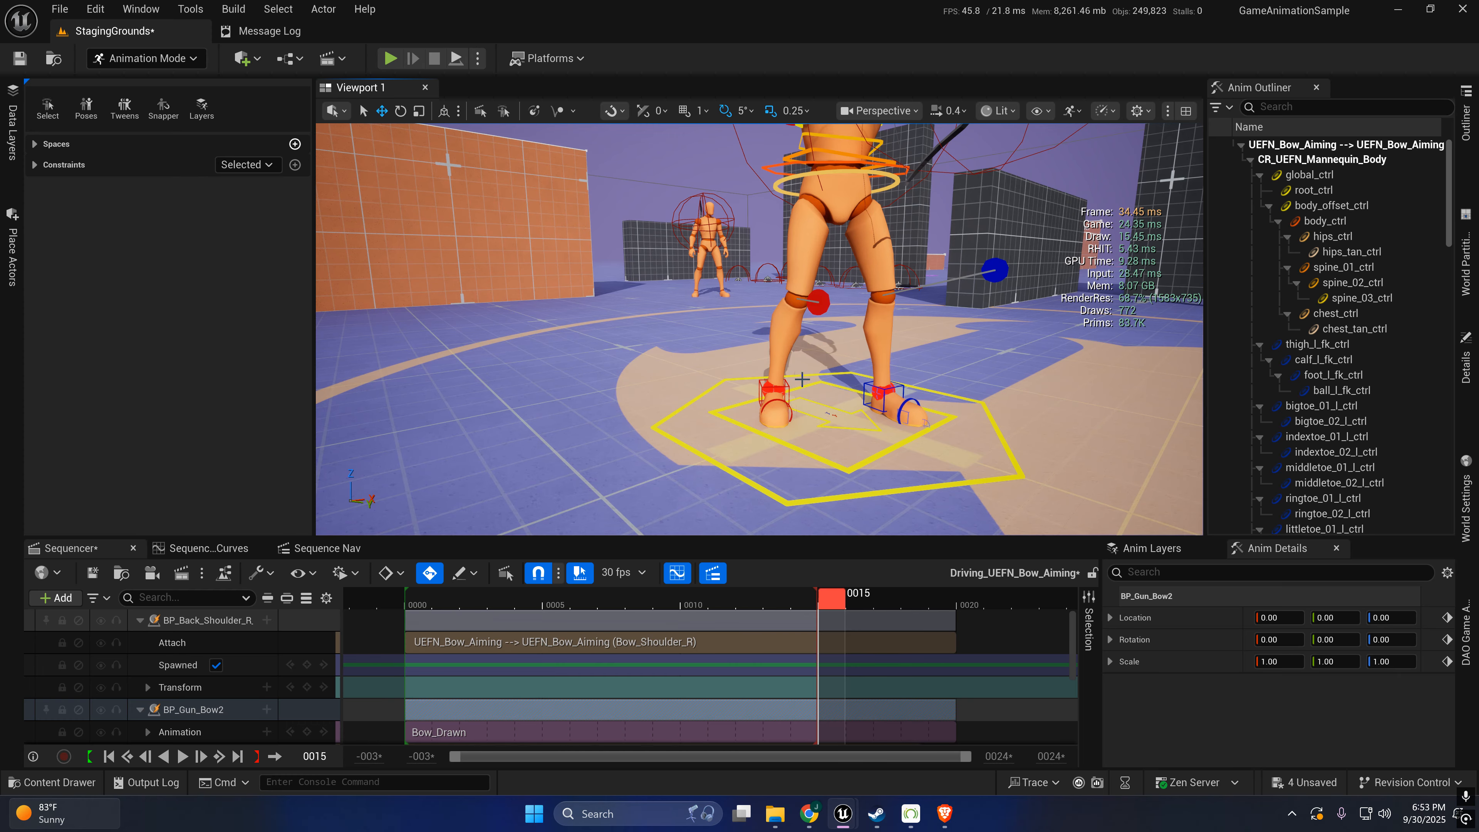
# - Restrict viewport selection to rig controls only and save the level sequence
pyautogui.click(500, 115)
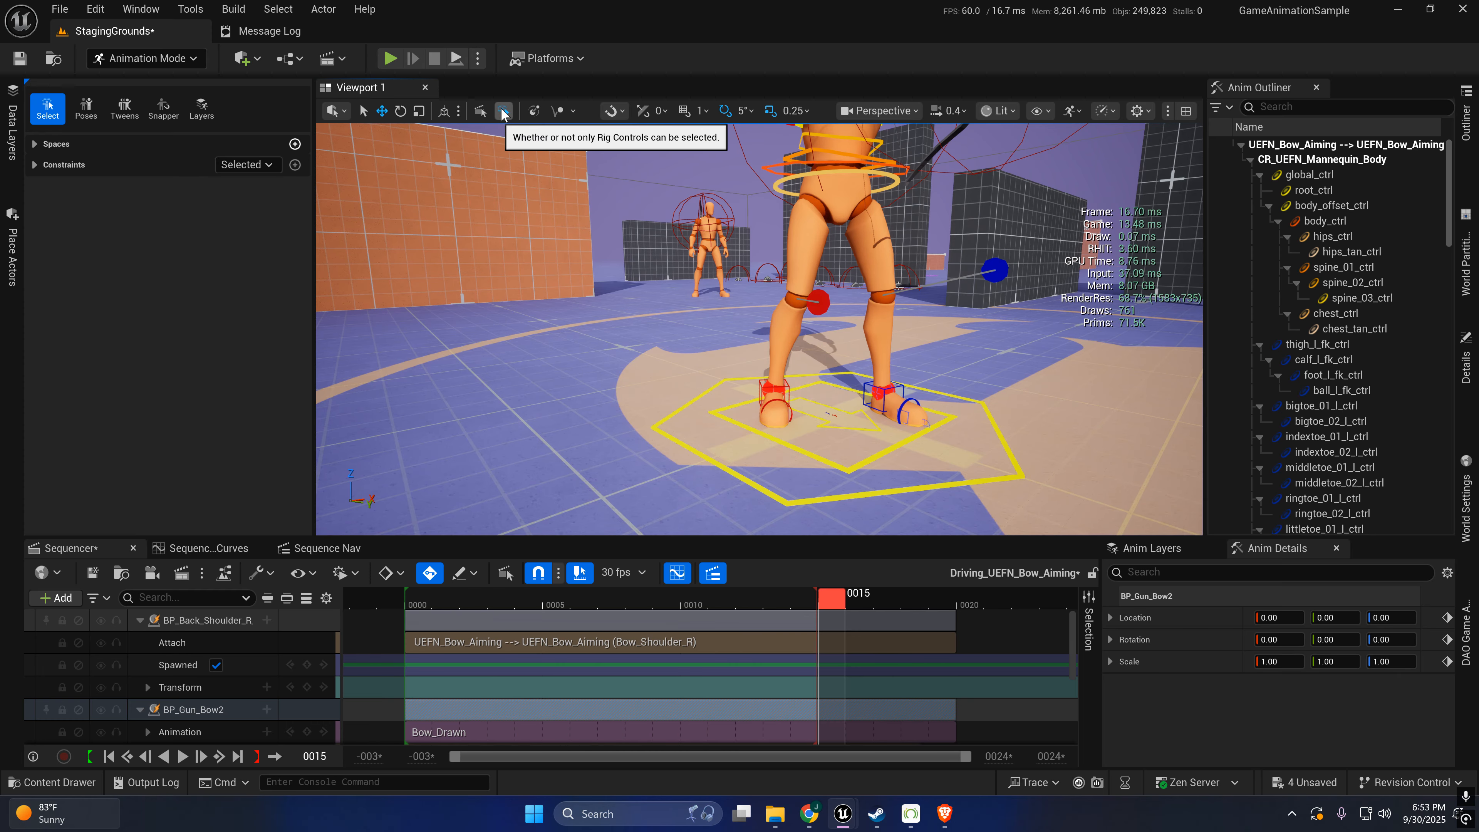
pyautogui.moveTo(687, 303); pyautogui.dragTo(663, 279, button='right')
pyautogui.press('s')
pyautogui.press('s')
pyautogui.moveTo(627, 454); pyautogui.dragTo(576, 417, button='right')
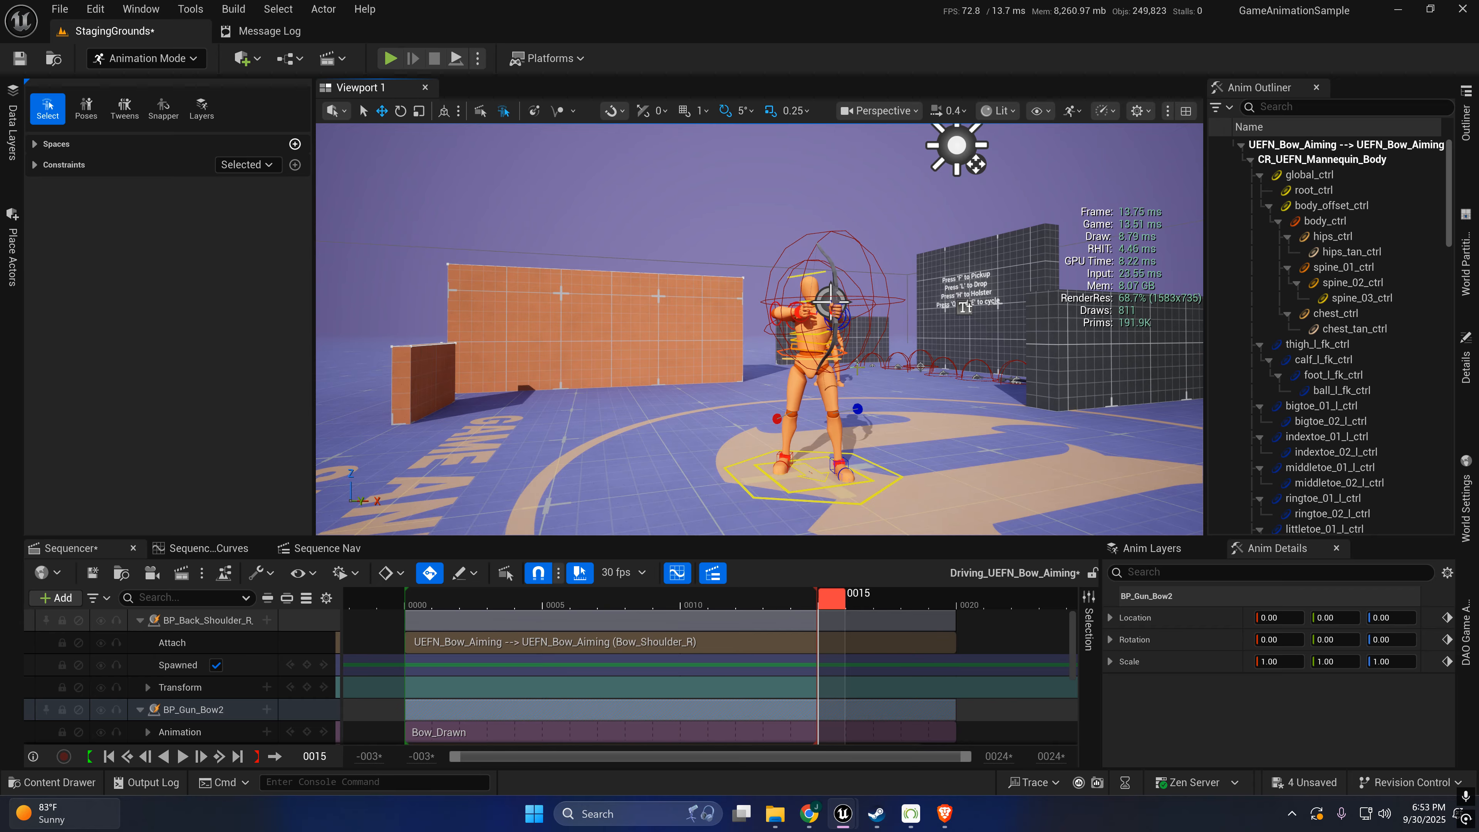
pyautogui.moveTo(887, 445); pyautogui.dragTo(1083, 495, button='right')
pyautogui.press('w')
pyautogui.scroll(3, 887, 445)
pyautogui.press('a')
pyautogui.press('s')
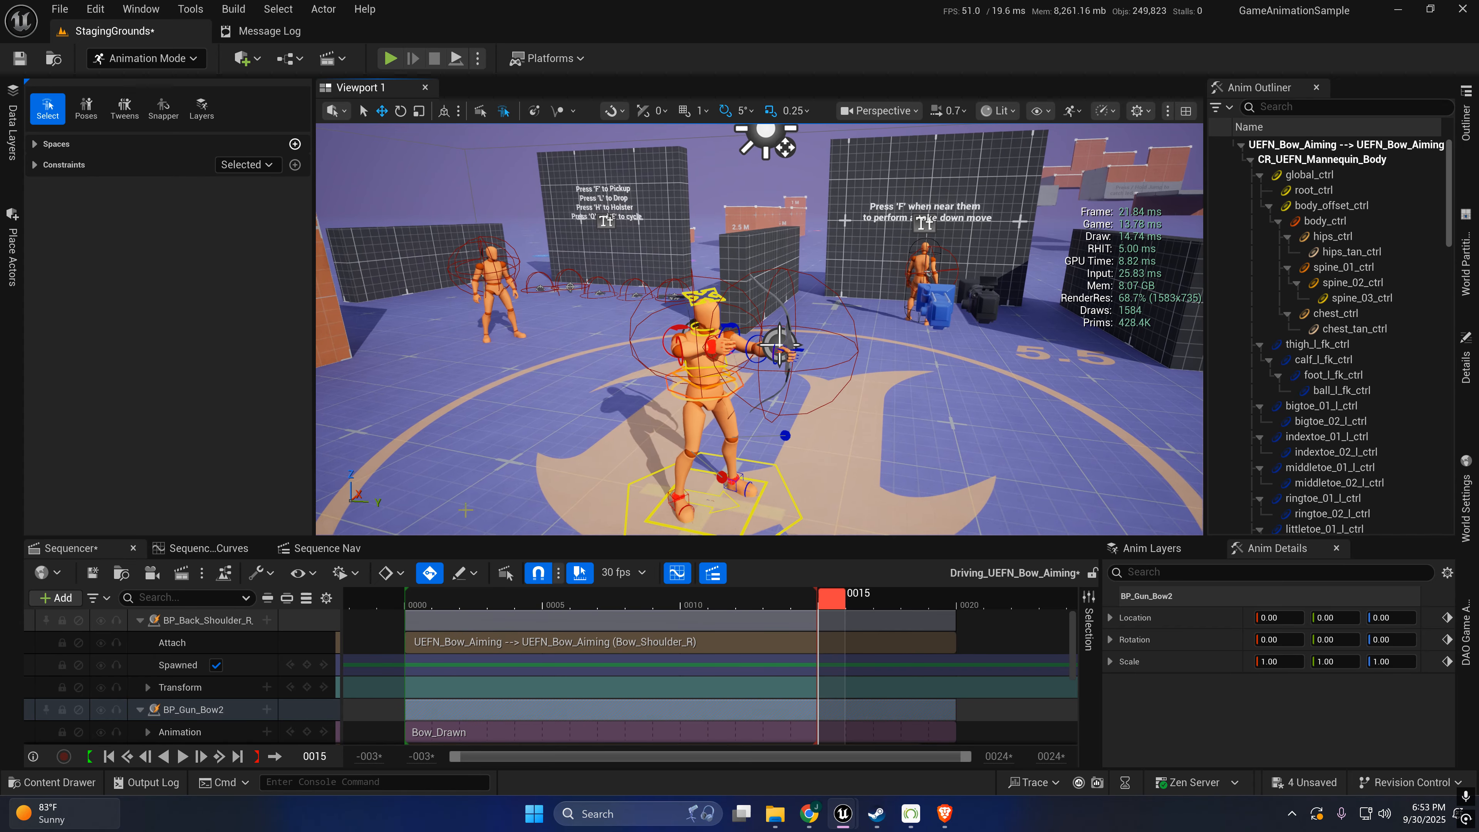
pyautogui.click(98, 574)
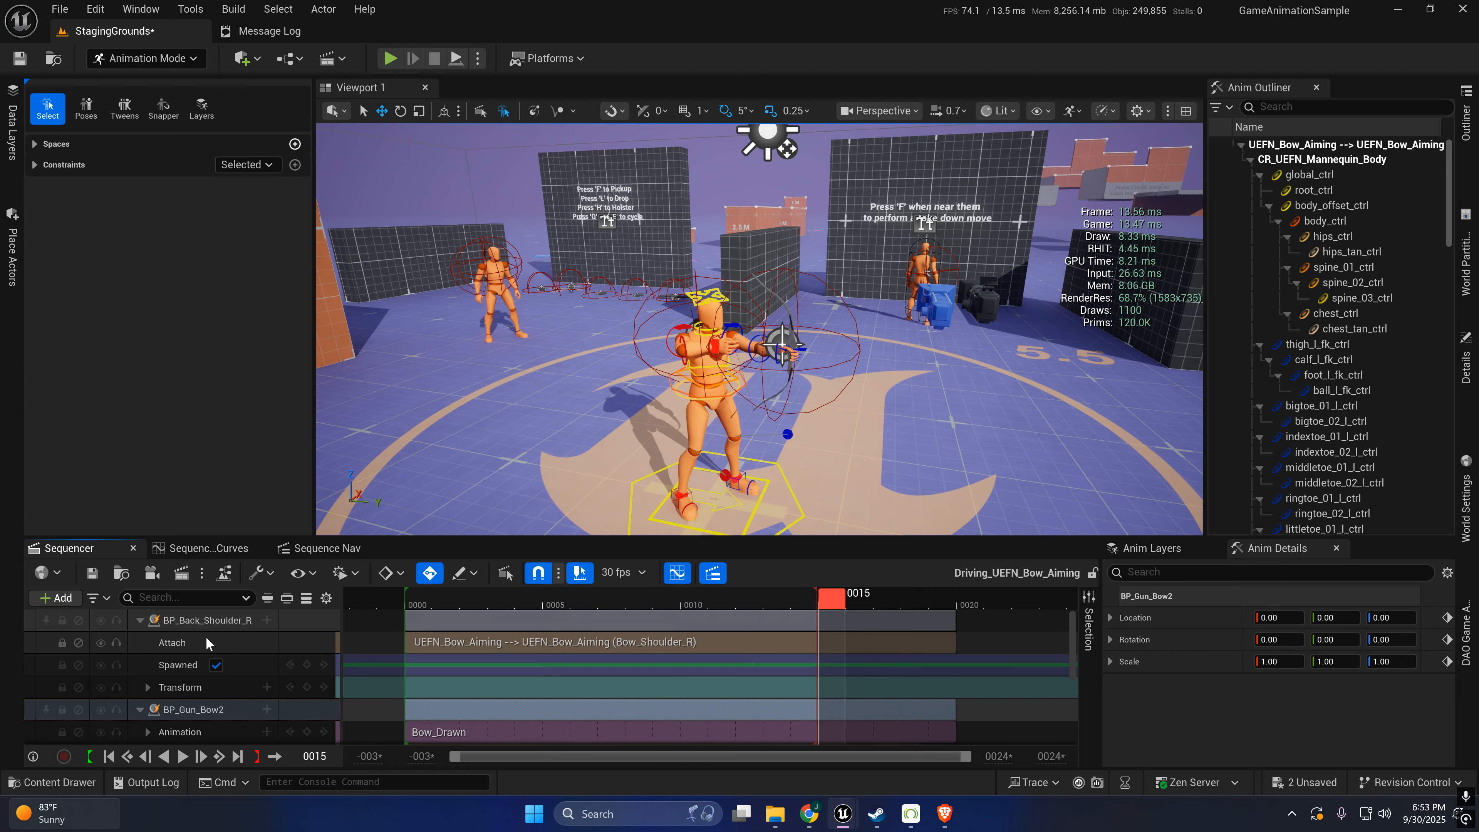
# - Bake the BP_Gun_Bow2 animation to an FK Control Rig
pyautogui.scroll(-2, 225, 664)
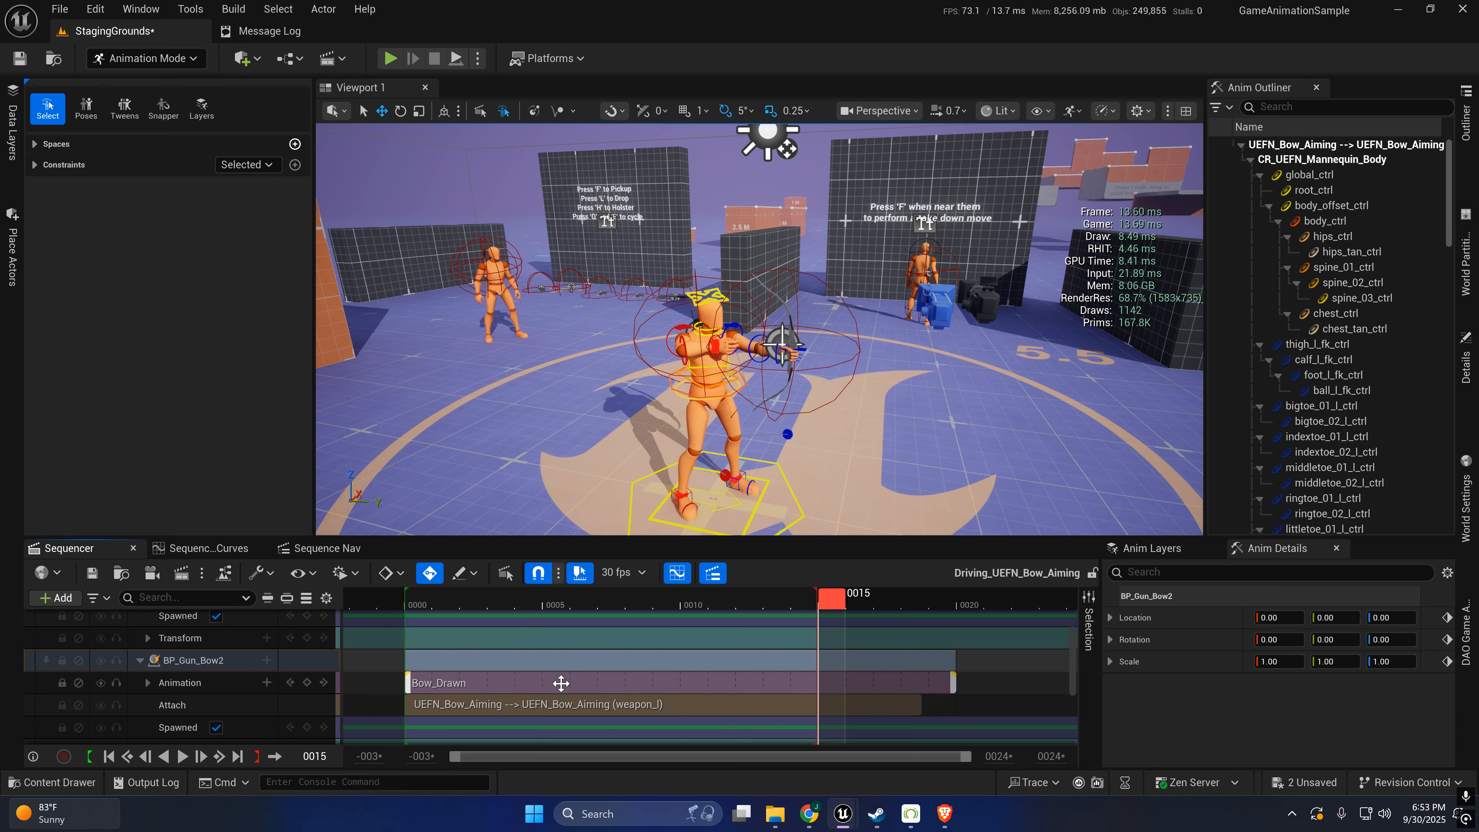
pyautogui.rightClick(160, 681)
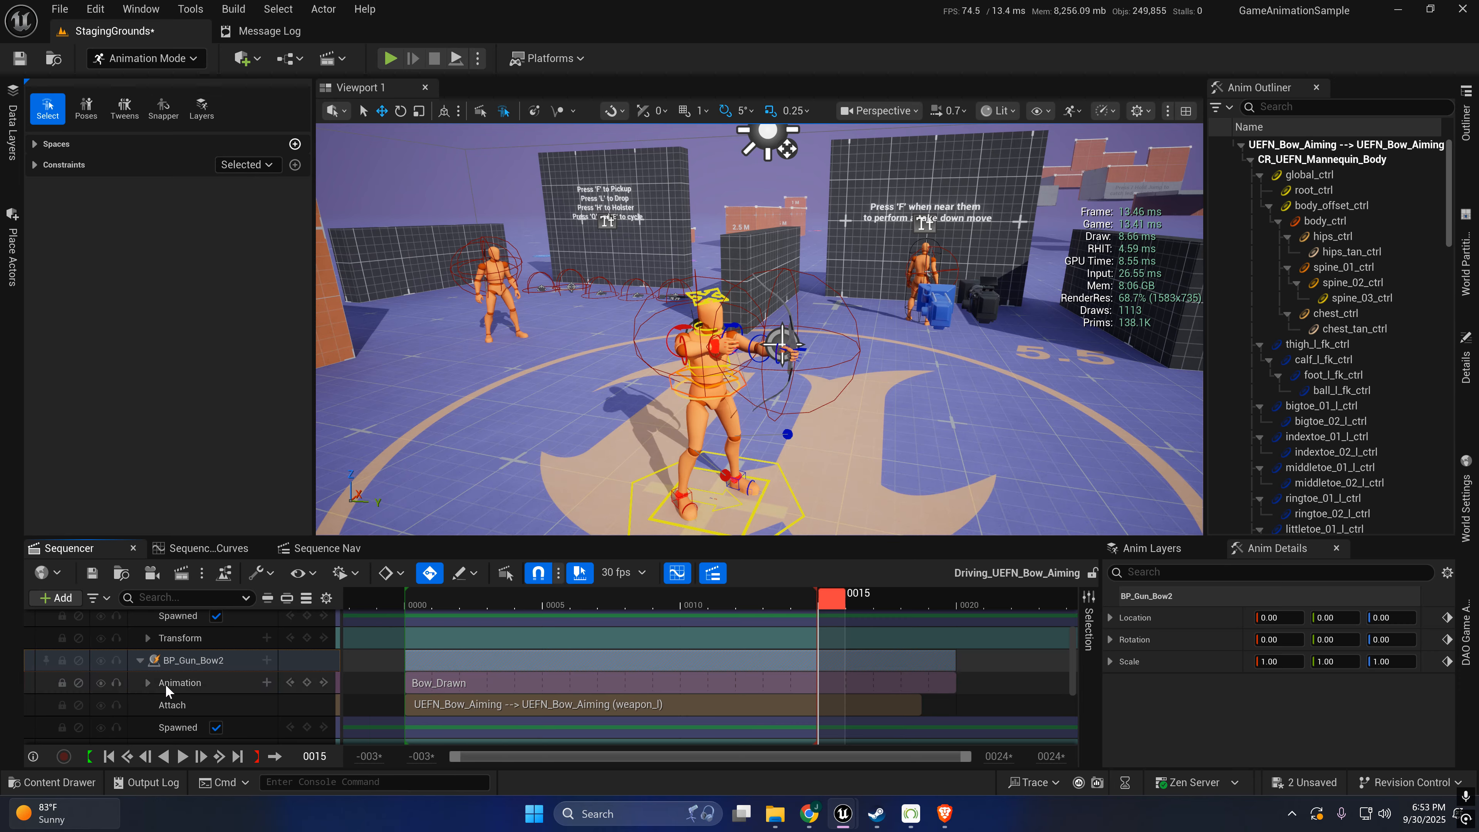
pyautogui.rightClick(158, 660)
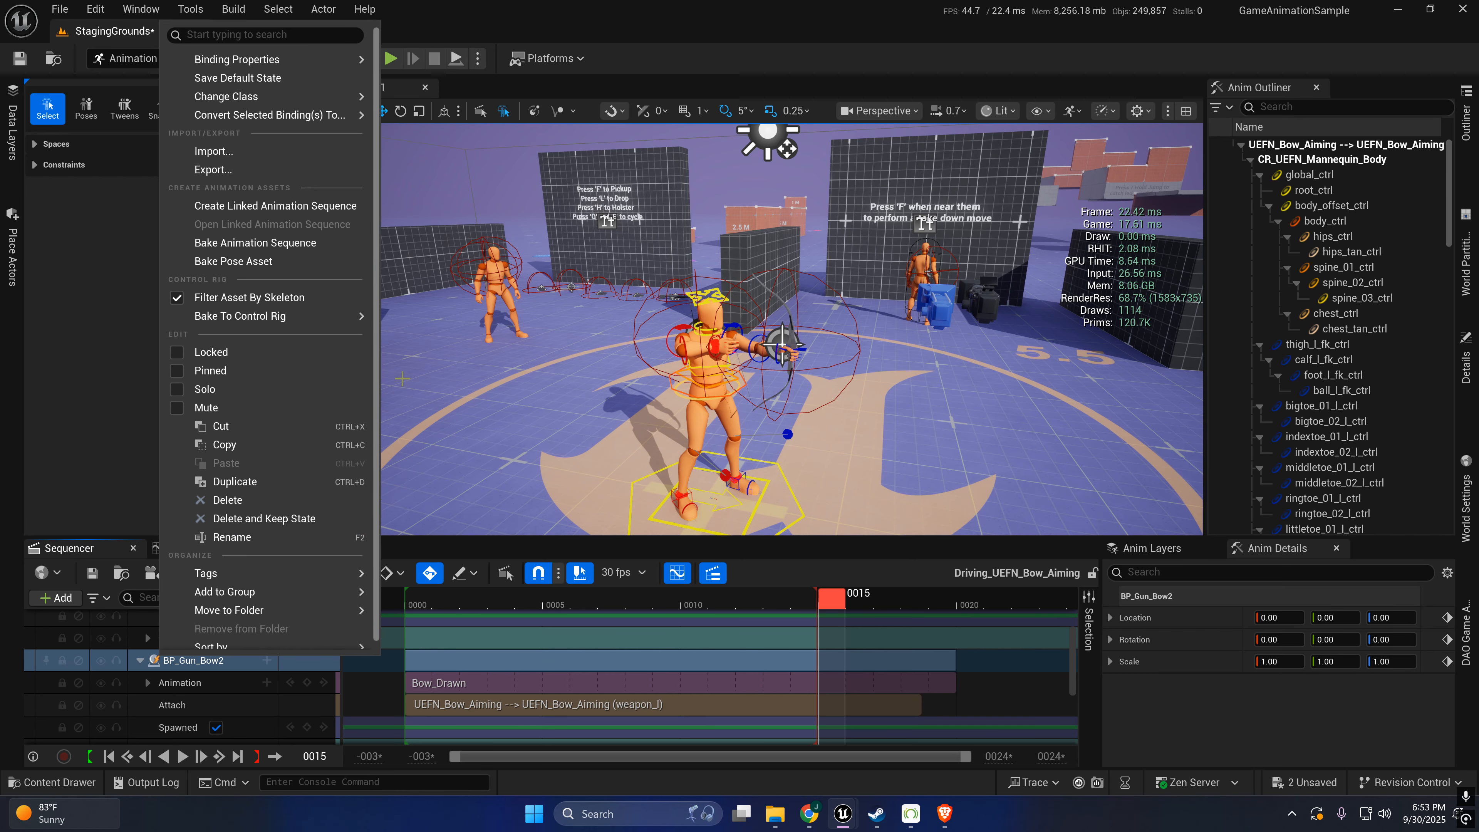
pyautogui.moveTo(341, 319)
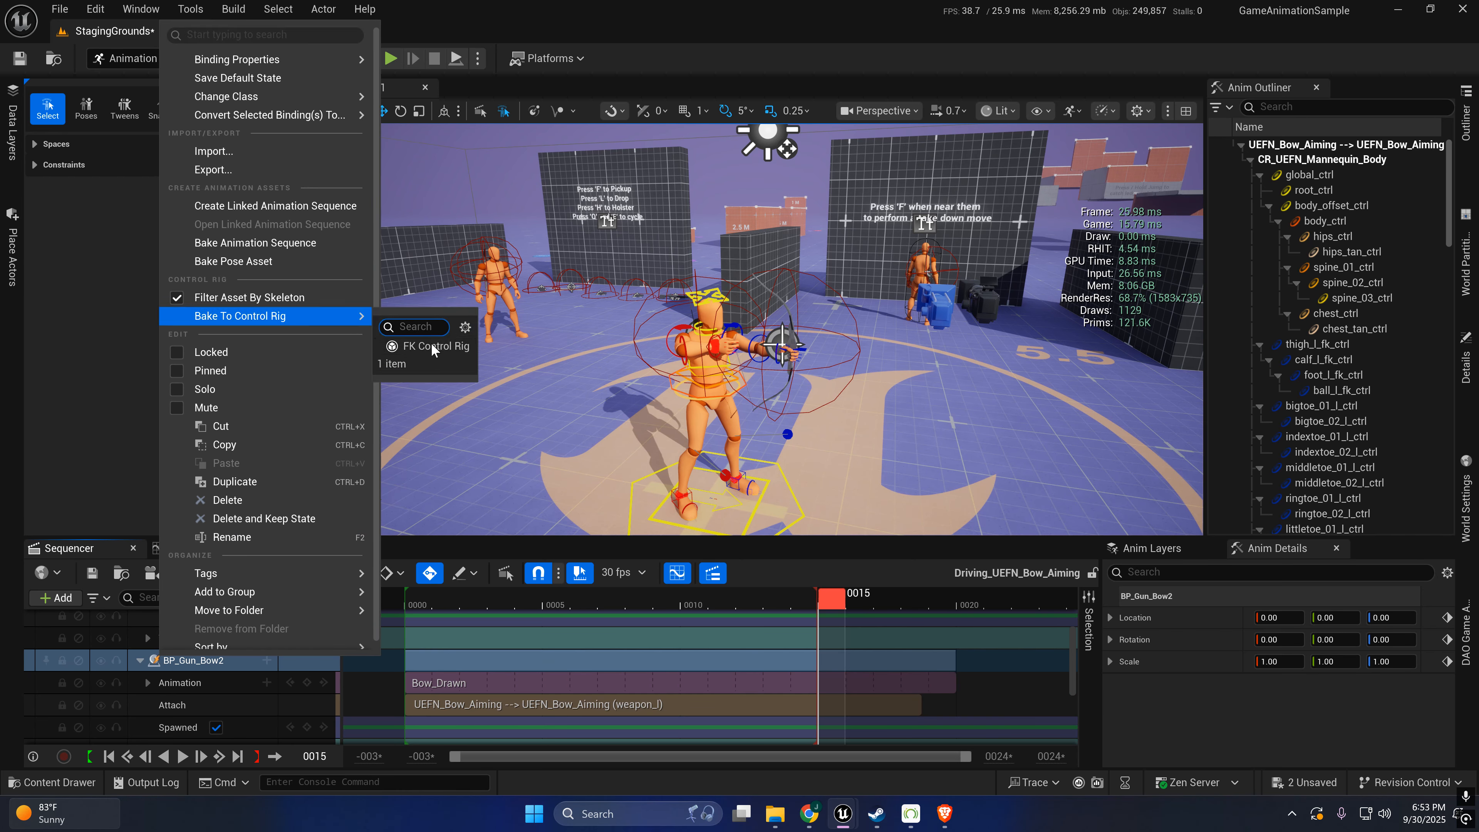
pyautogui.click(431, 346)
pyautogui.click(840, 569)
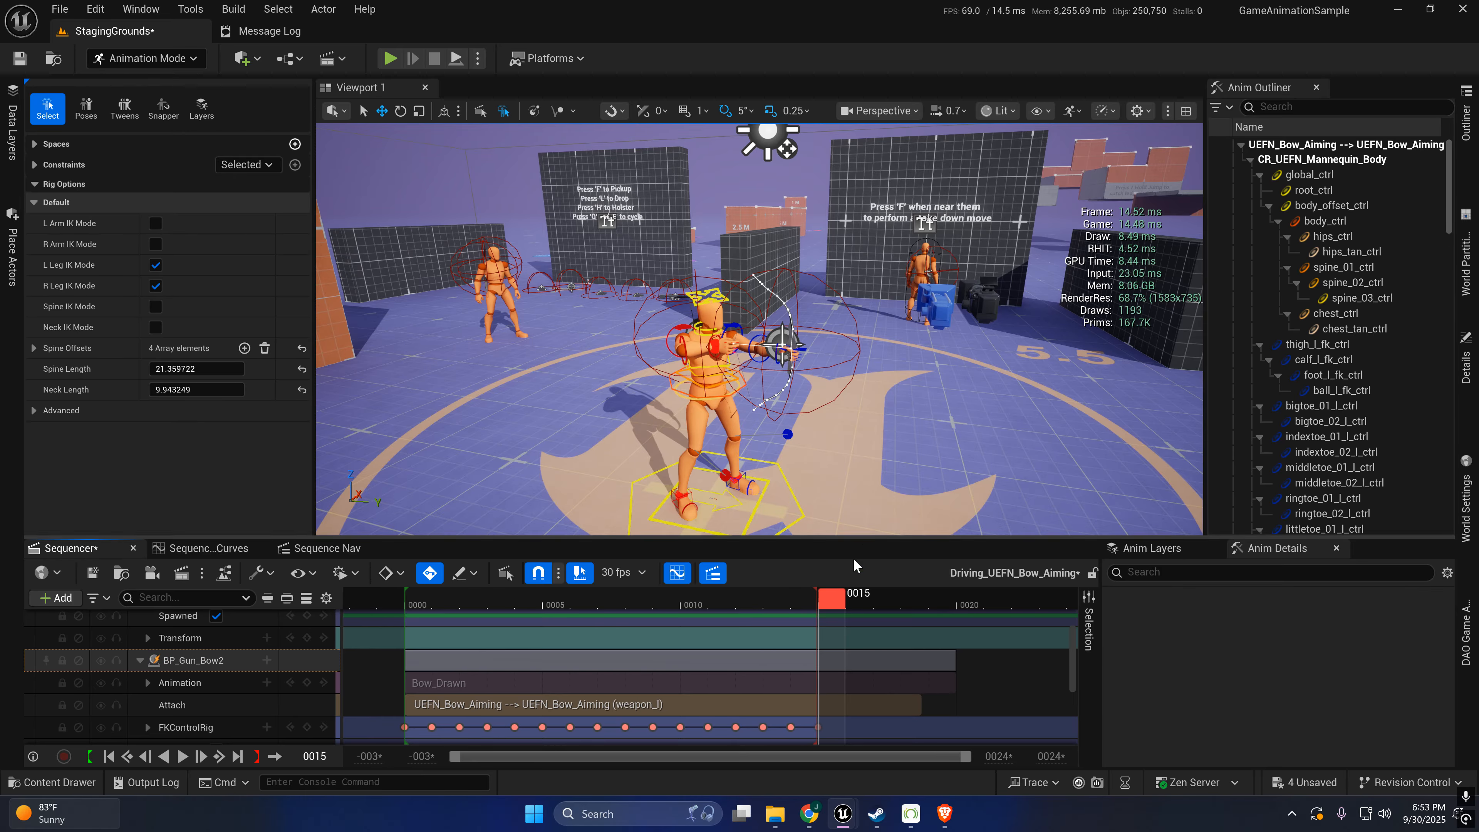
# - Return the playhead to frame 0 and examine the bow's FK controls in the mannequin's hand
pyautogui.moveTo(812, 435); pyautogui.dragTo(855, 460, button='right')
pyautogui.moveTo(612, 430); pyautogui.dragTo(613, 386, button='right')
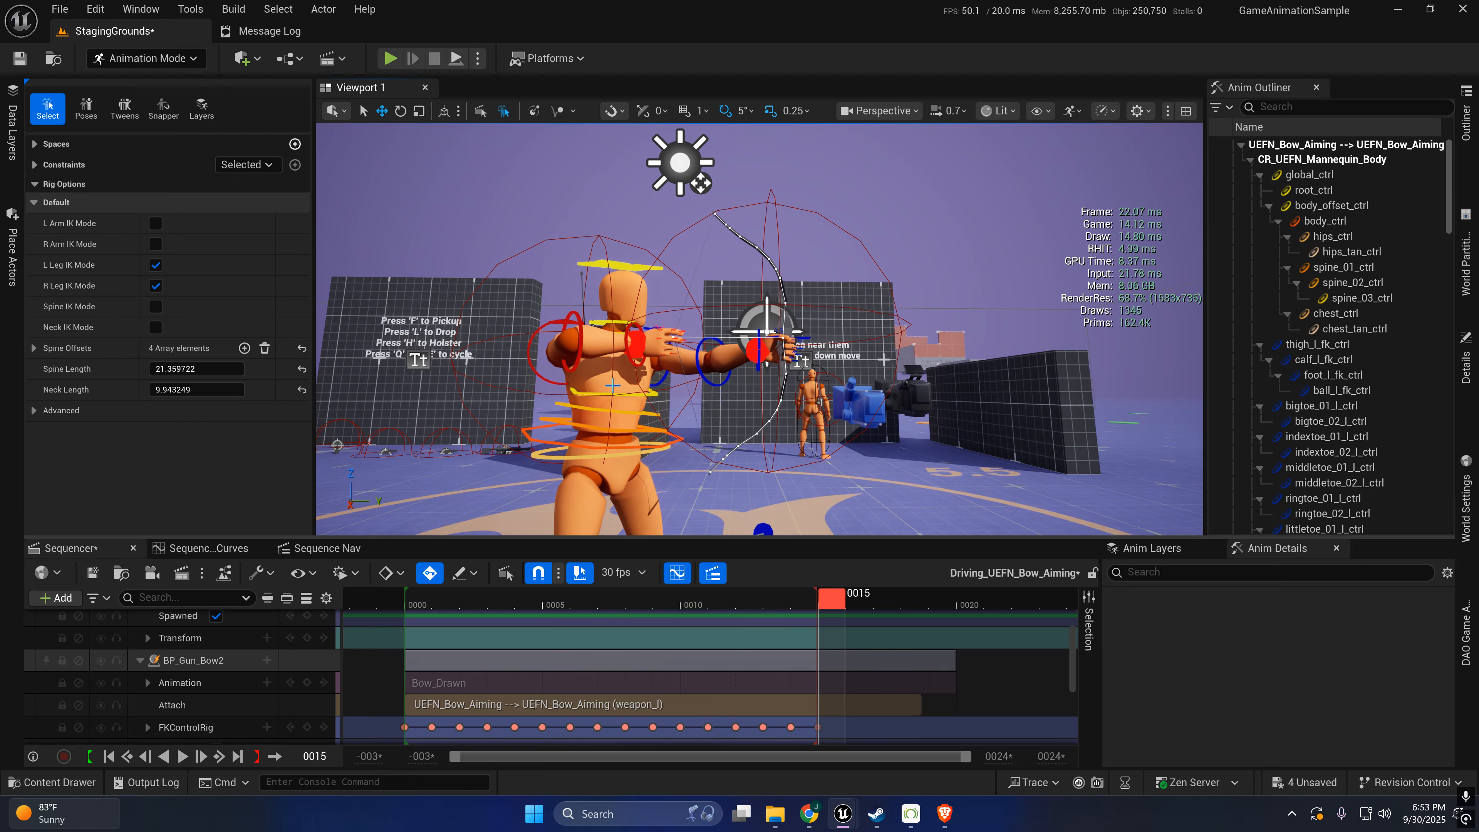
pyautogui.moveTo(693, 333); pyautogui.dragTo(670, 319, button='right')
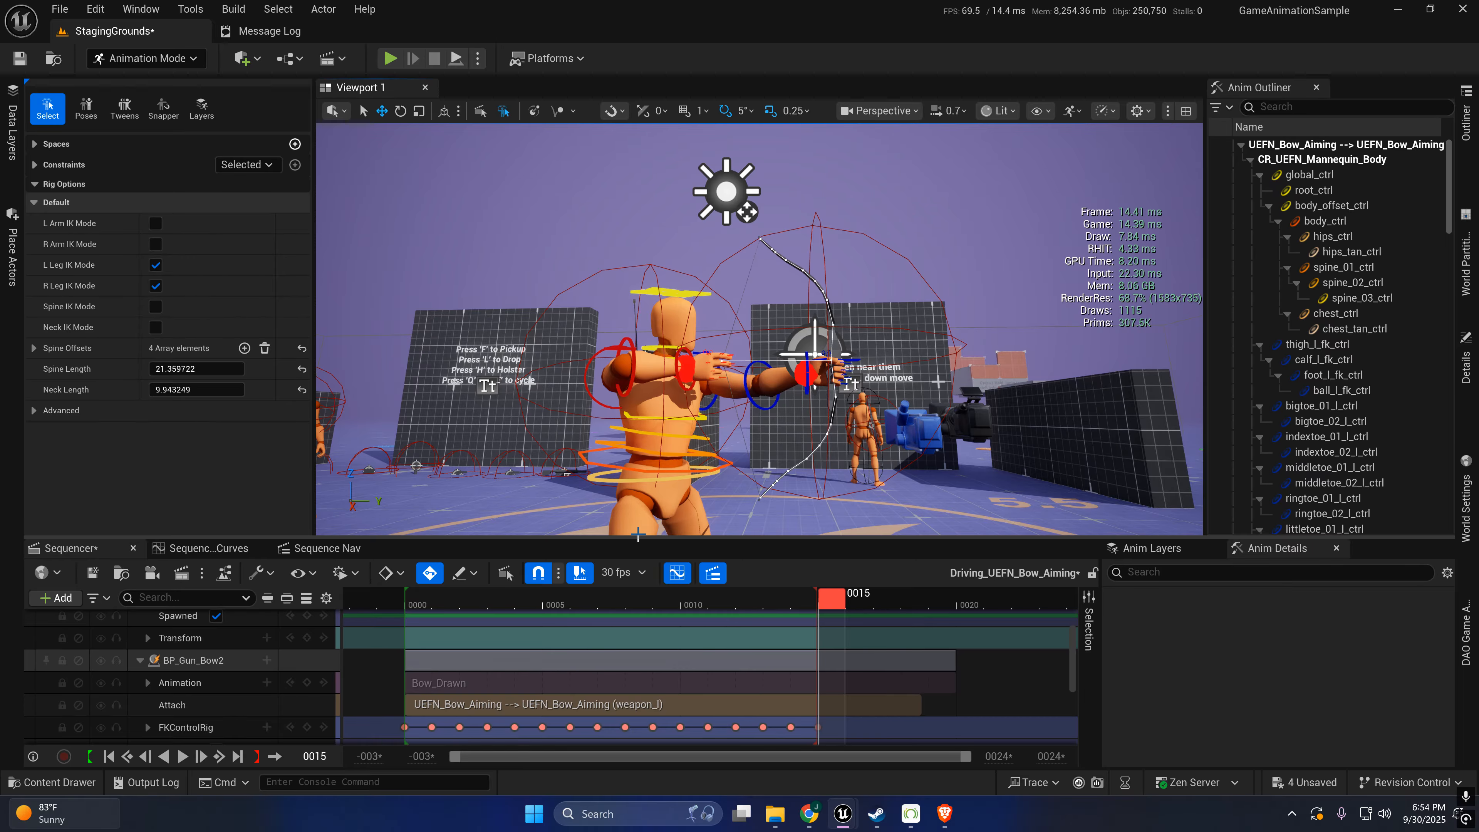
pyautogui.moveTo(515, 598); pyautogui.dragTo(424, 615)
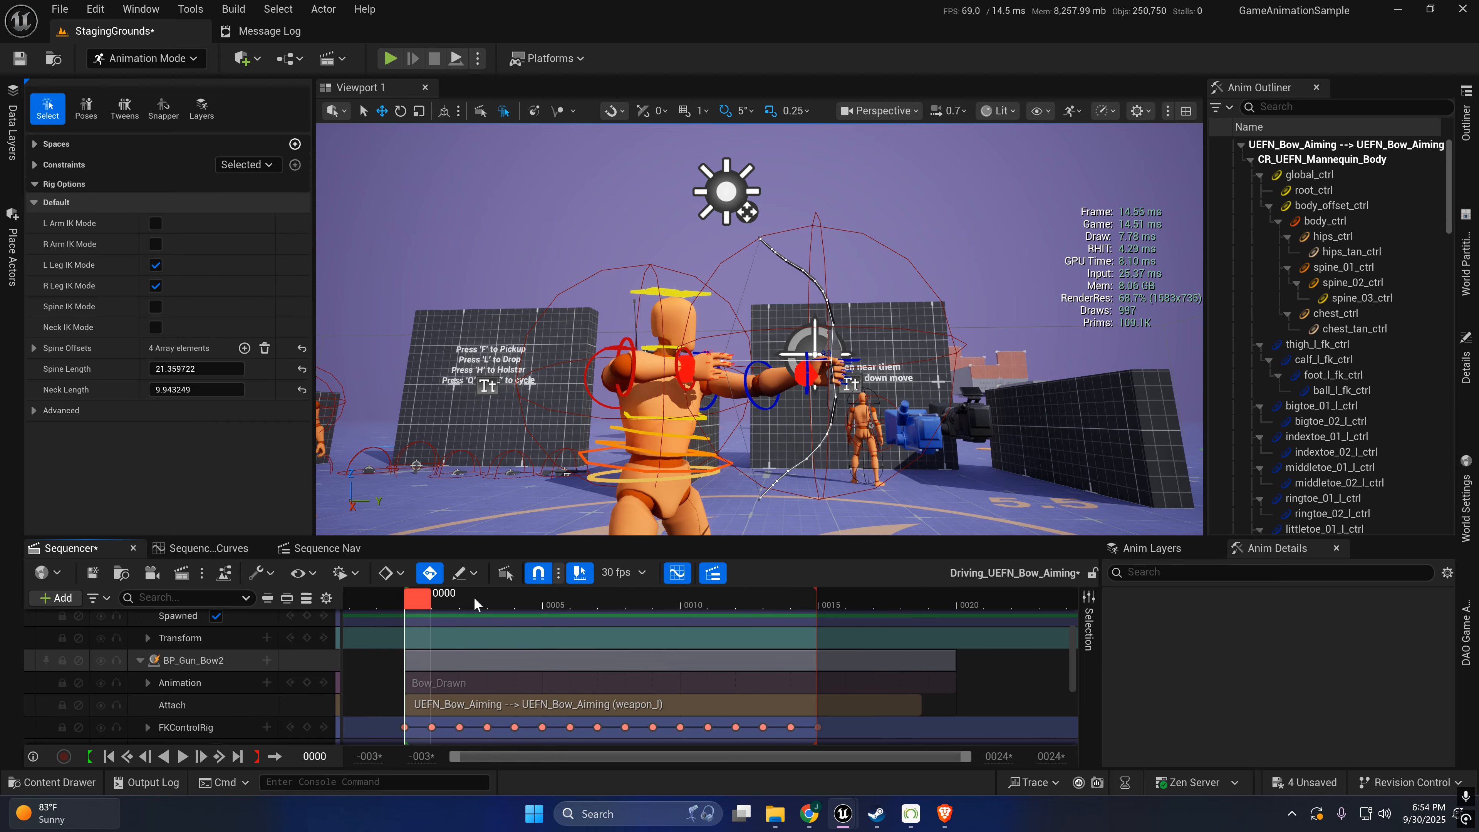
pyautogui.moveTo(781, 398); pyautogui.dragTo(783, 466, button='right')
pyautogui.press('s')
pyautogui.moveTo(783, 291); pyautogui.dragTo(751, 266, button='right')
pyautogui.press('w')
pyautogui.press('s')
pyautogui.press('w')
# - Save the level sequence and the StagingGrounds level
pyautogui.click(93, 573)
pyautogui.moveTo(699, 326); pyautogui.dragTo(701, 326, button='right')
pyautogui.press('w')
pyautogui.moveTo(700, 432); pyautogui.dragTo(701, 432, button='right')
pyautogui.press('s')
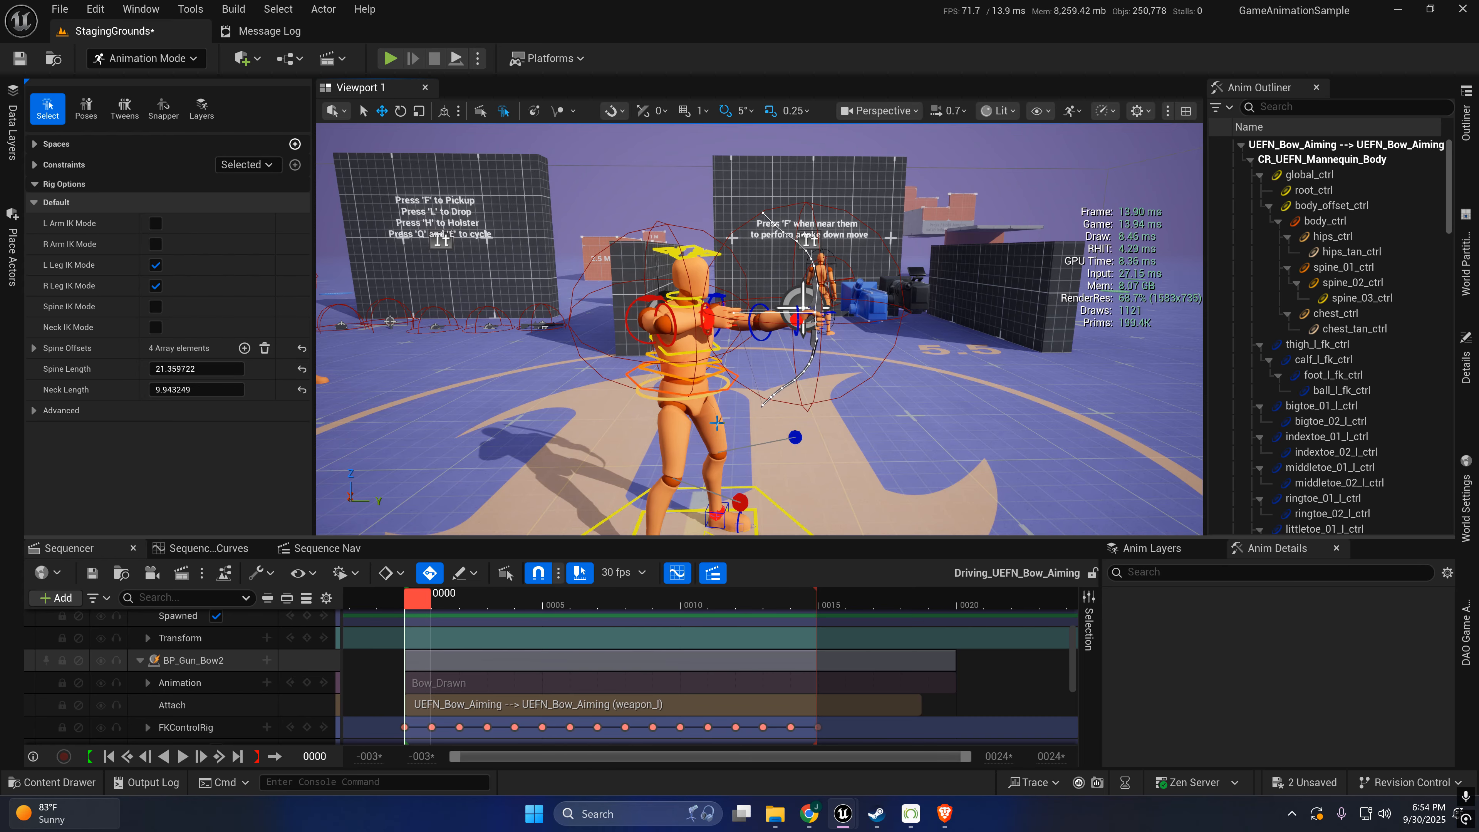
pyautogui.hotkey('ctrl', 's')
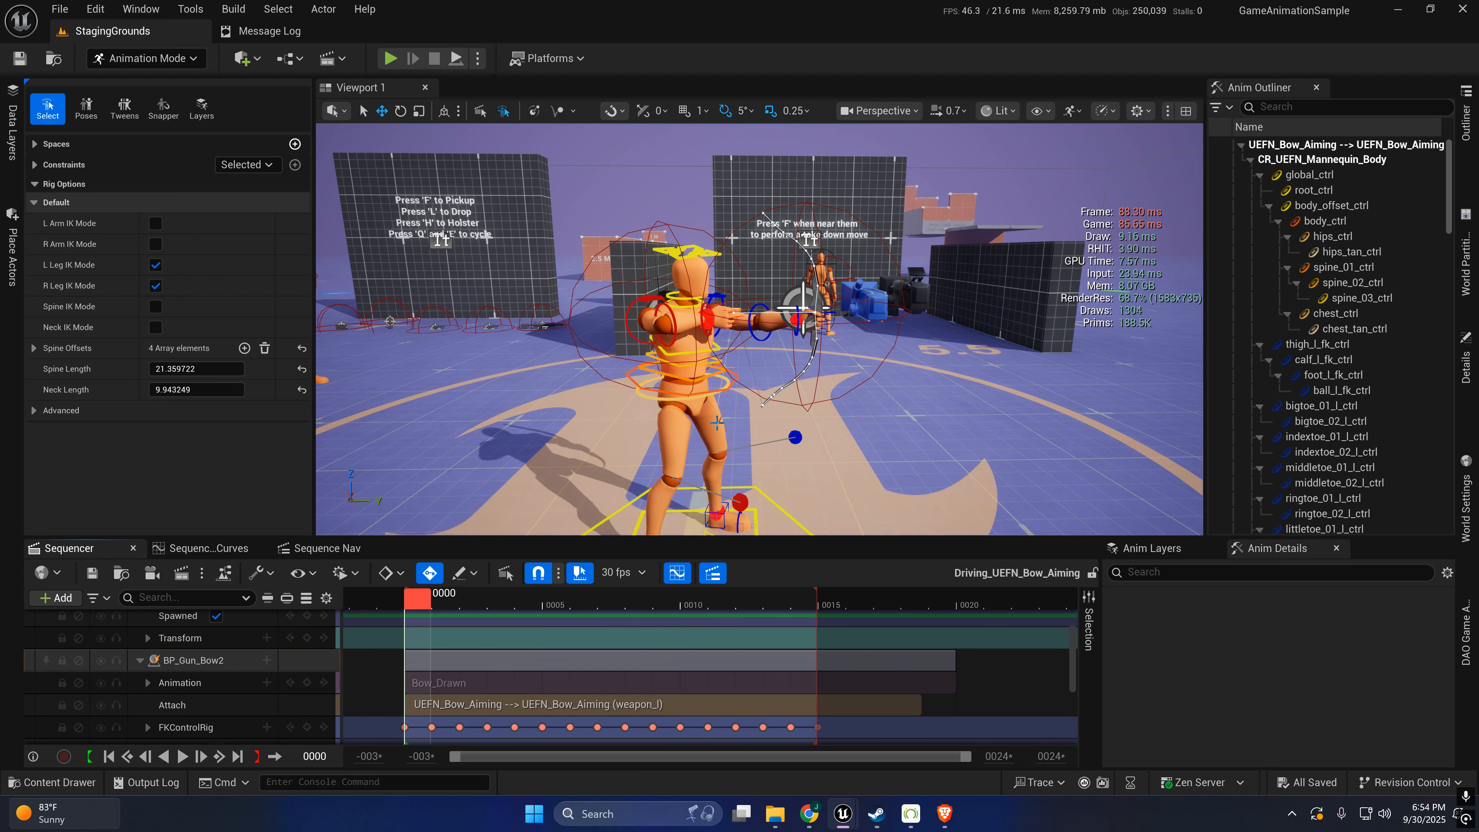
# - Switch to the Chrome window with the "bow holstered" image search for pose reference
pyautogui.press('s')
pyautogui.moveTo(716, 423); pyautogui.dragTo(719, 439, button='right')
pyautogui.press('w')
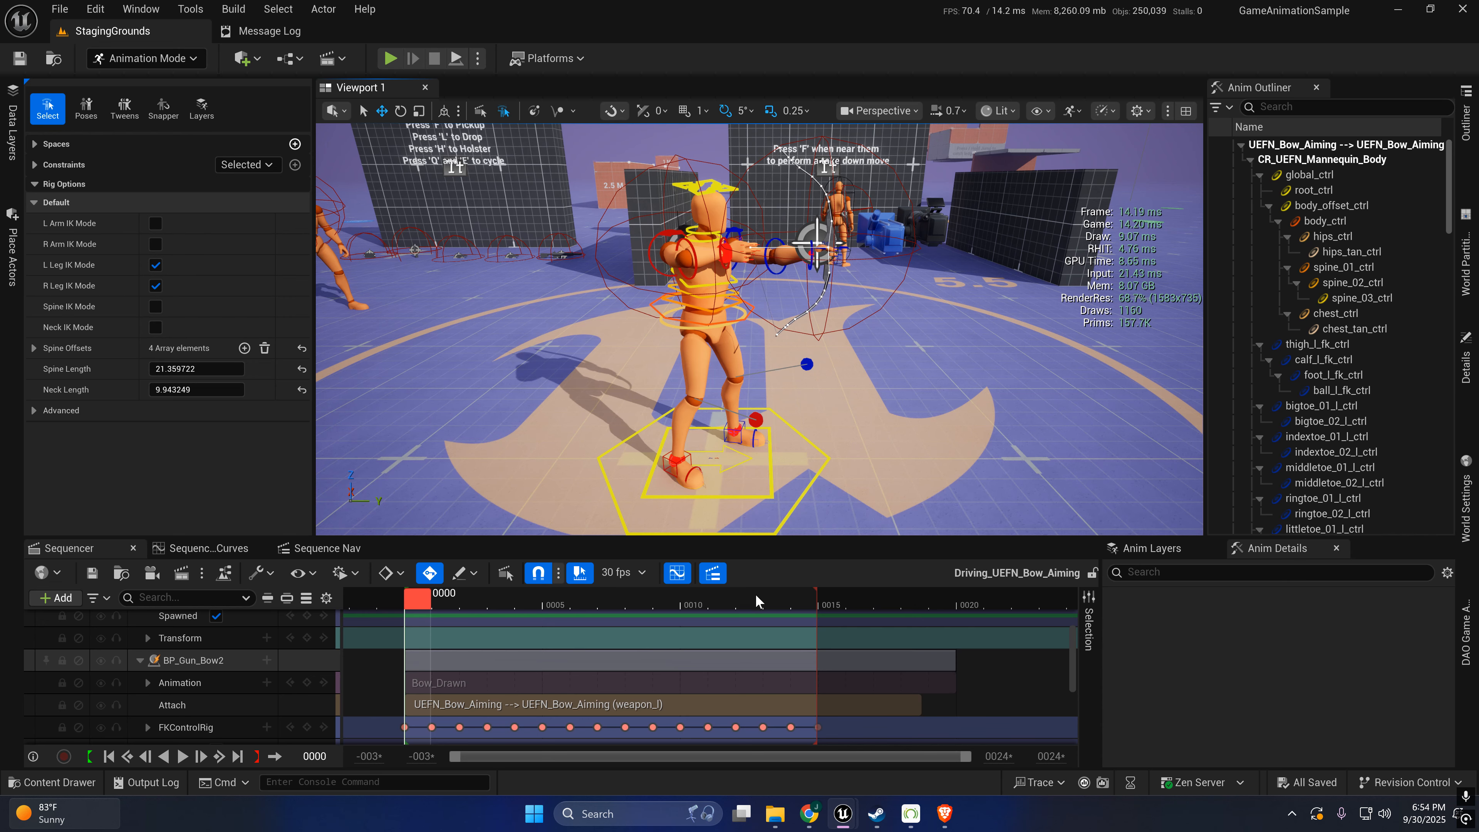
pyautogui.moveTo(809, 815)
pyautogui.moveTo(849, 759)
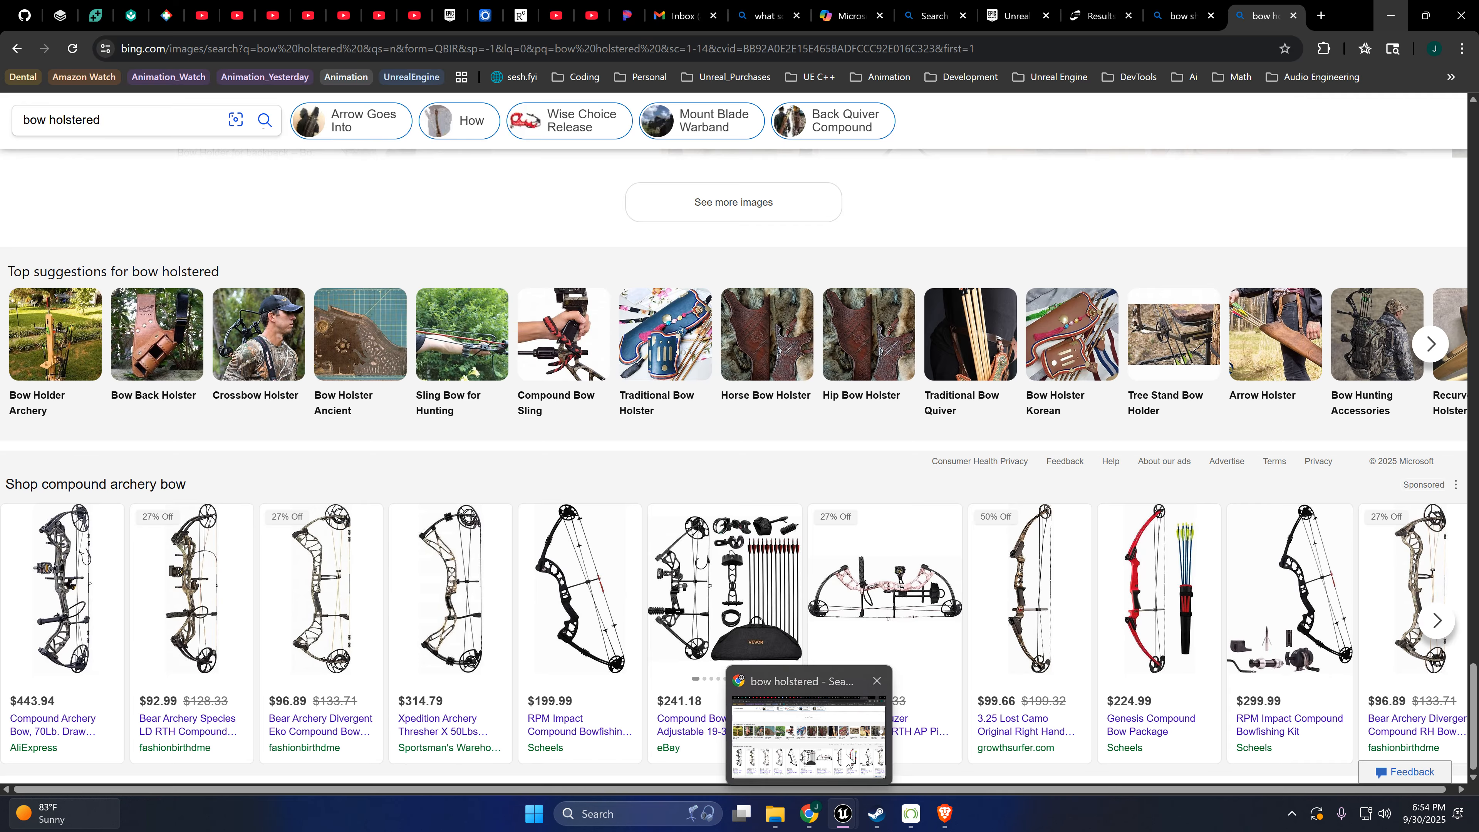